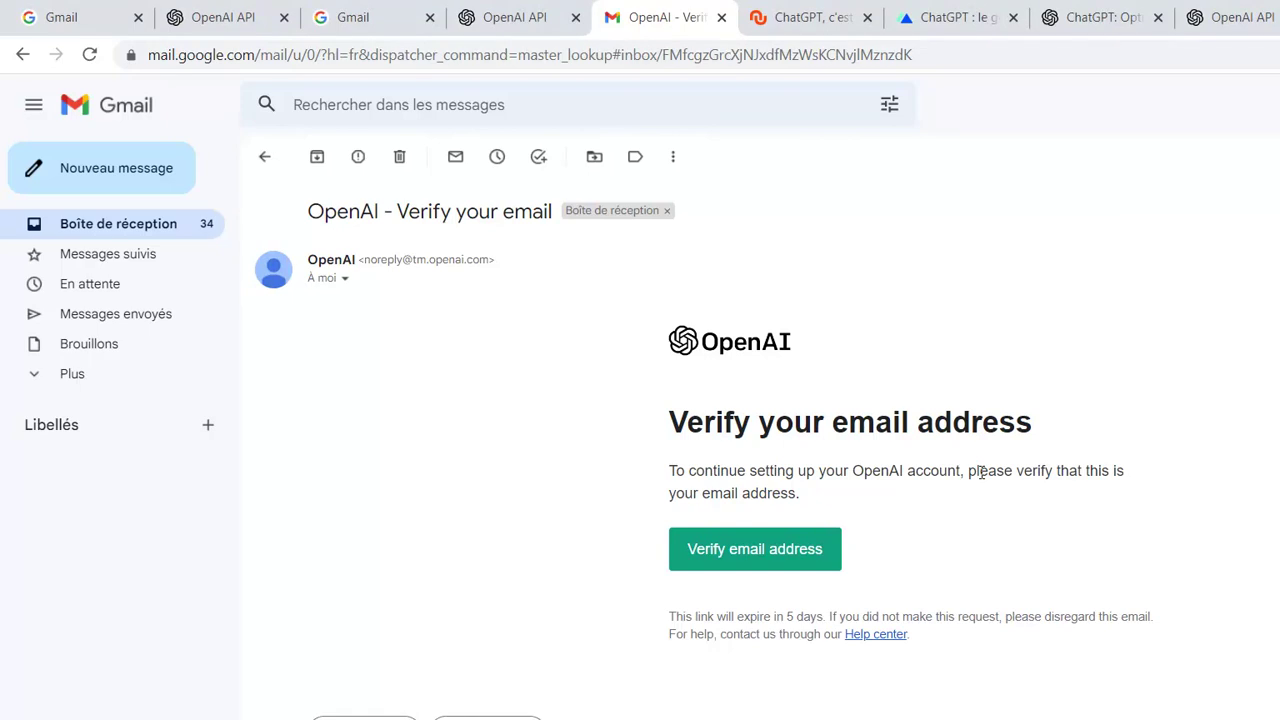
- Verify the email address, then enter the user's first and last name on 'Tell us about you'
left_click(777, 552)
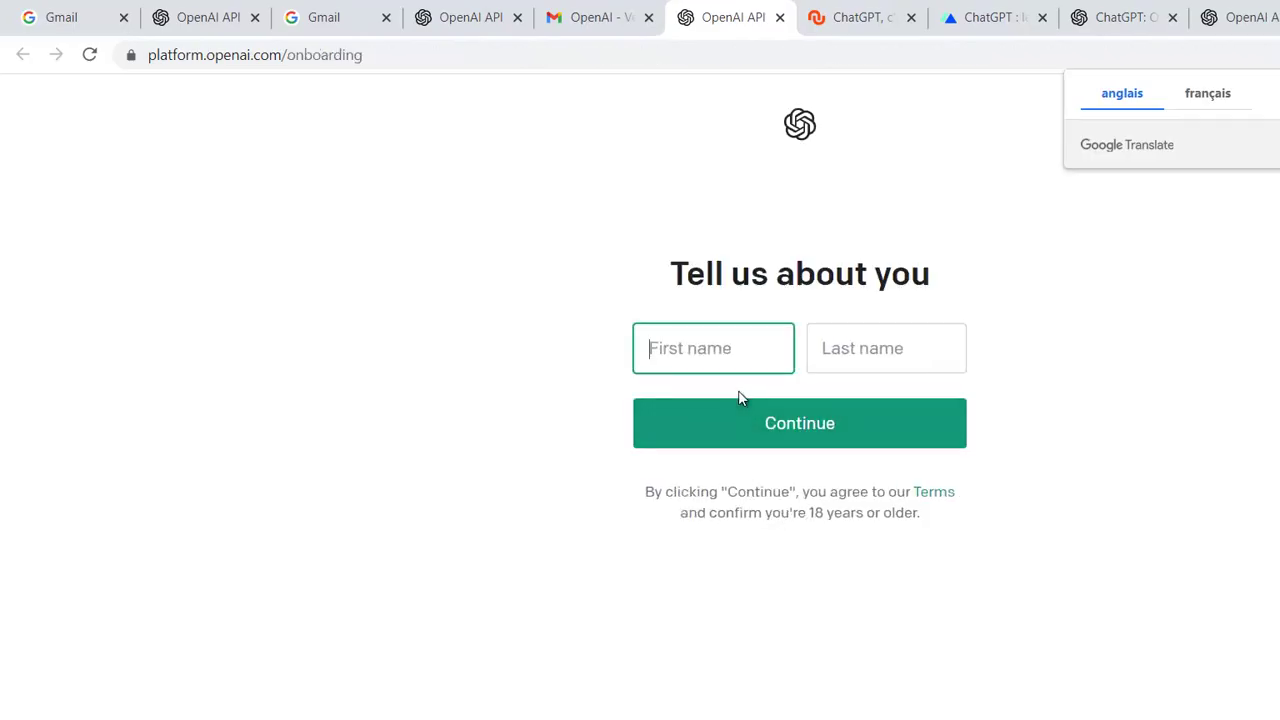
type("Abes")
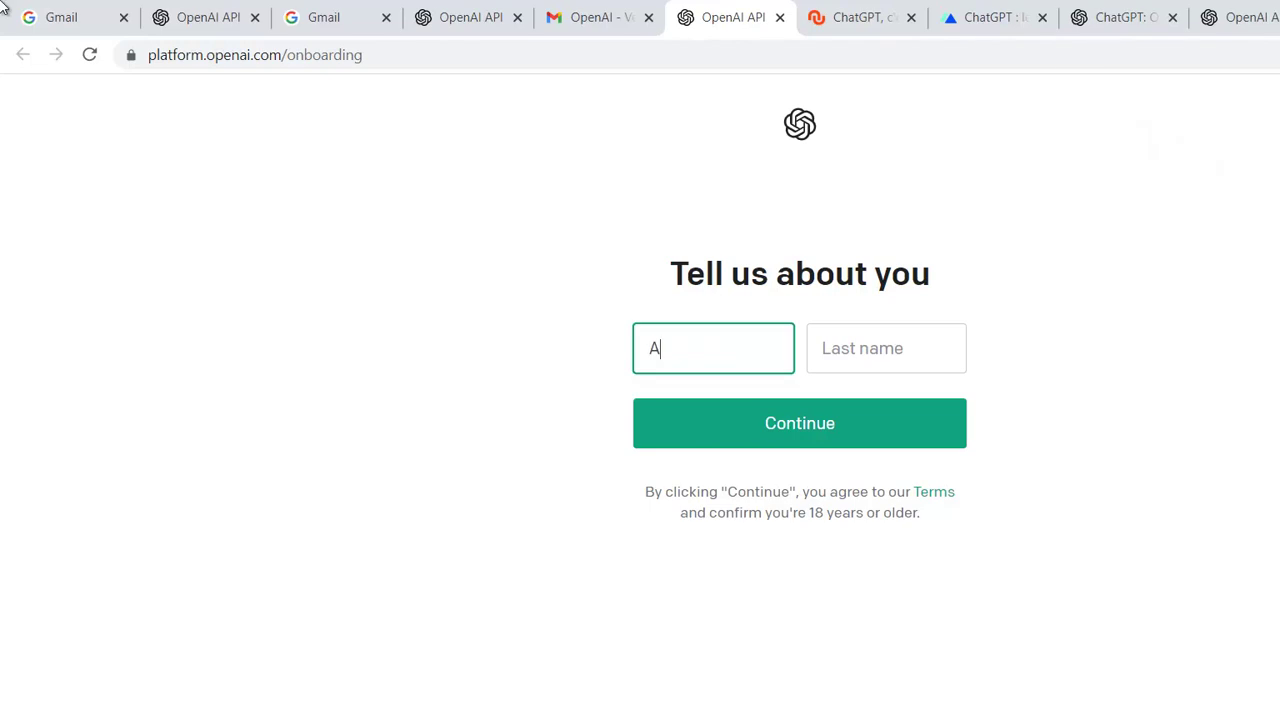
key("BackSpace")
key("BackSpace")
key("BackSpace")
key("BackSpace")
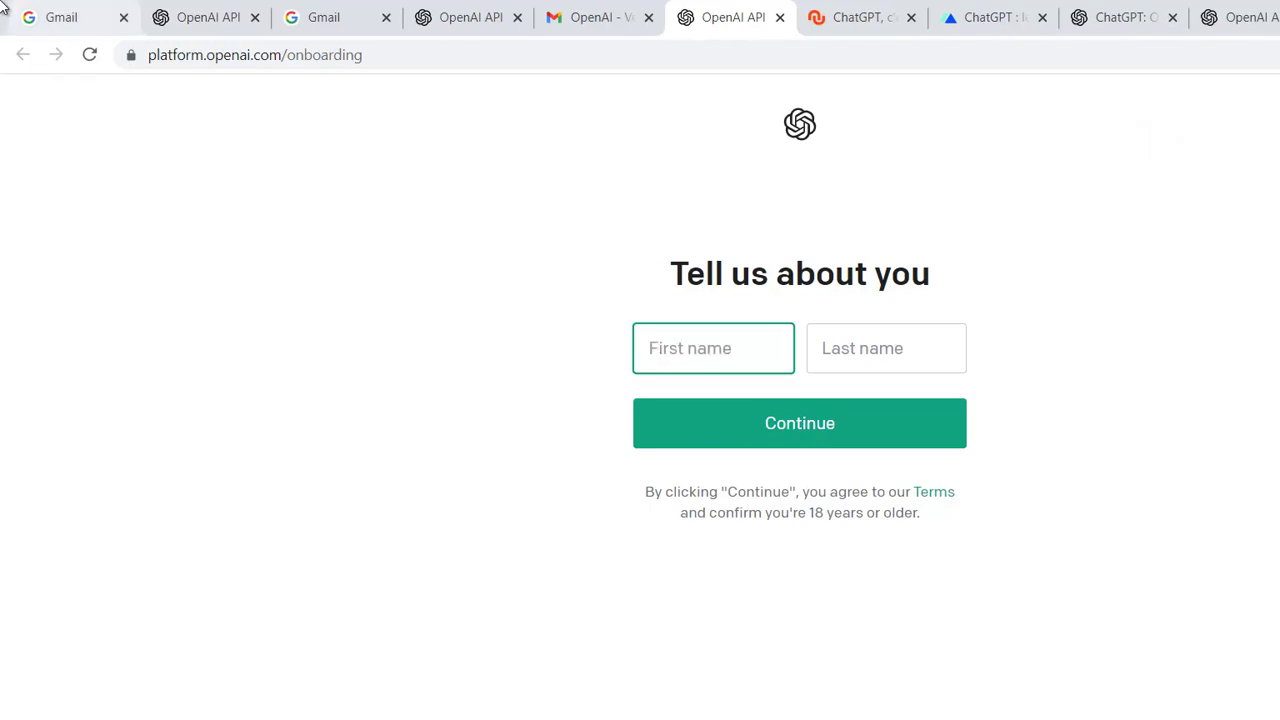
left_click(823, 345)
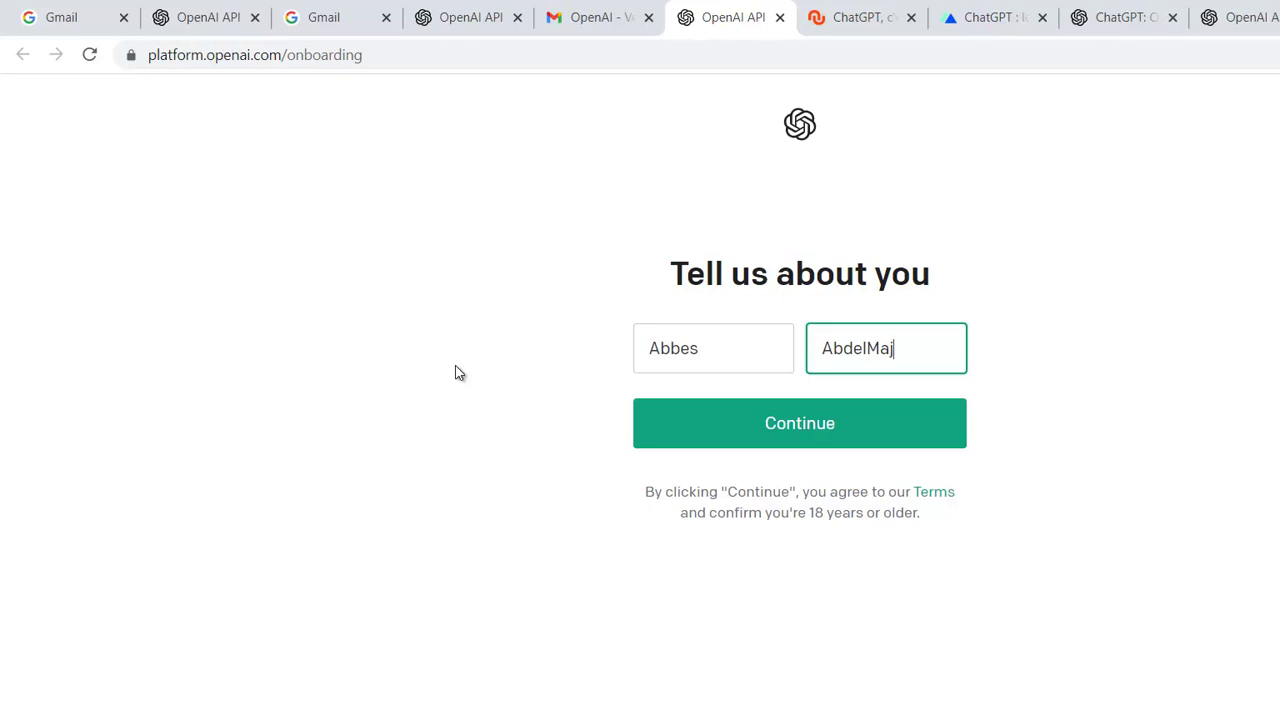
- Continue onboarding, enter the phone number and supply the received verification code to reach ChatGPT
left_click(846, 429)
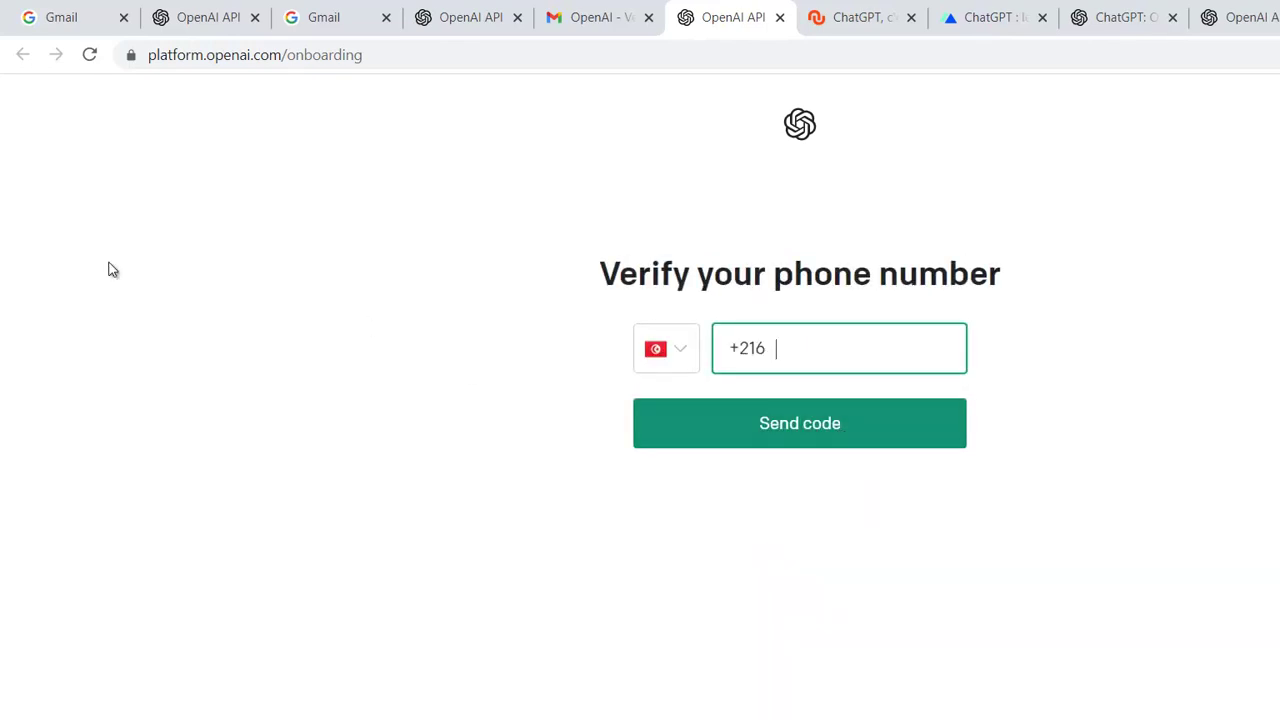
type("98")
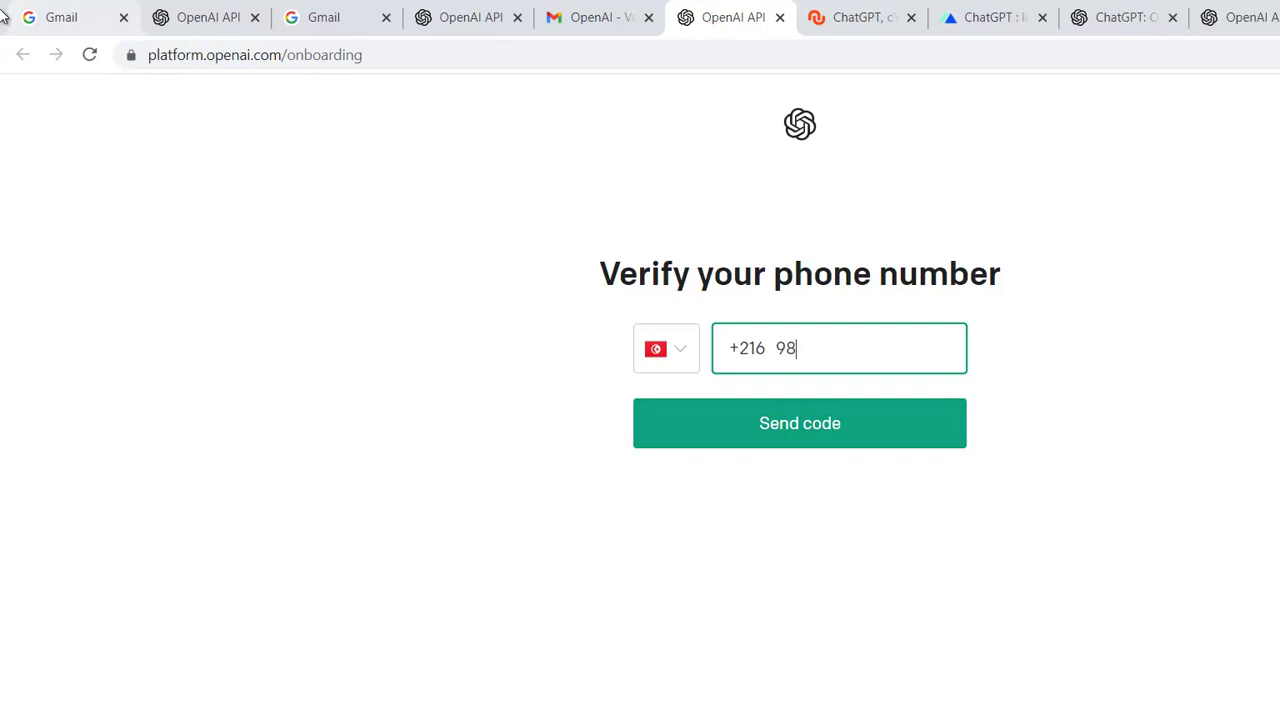
type("205")
key("BackSpace")
key("BackSpace")
key("BackSpace")
key("BackSpace")
key("BackSpace")
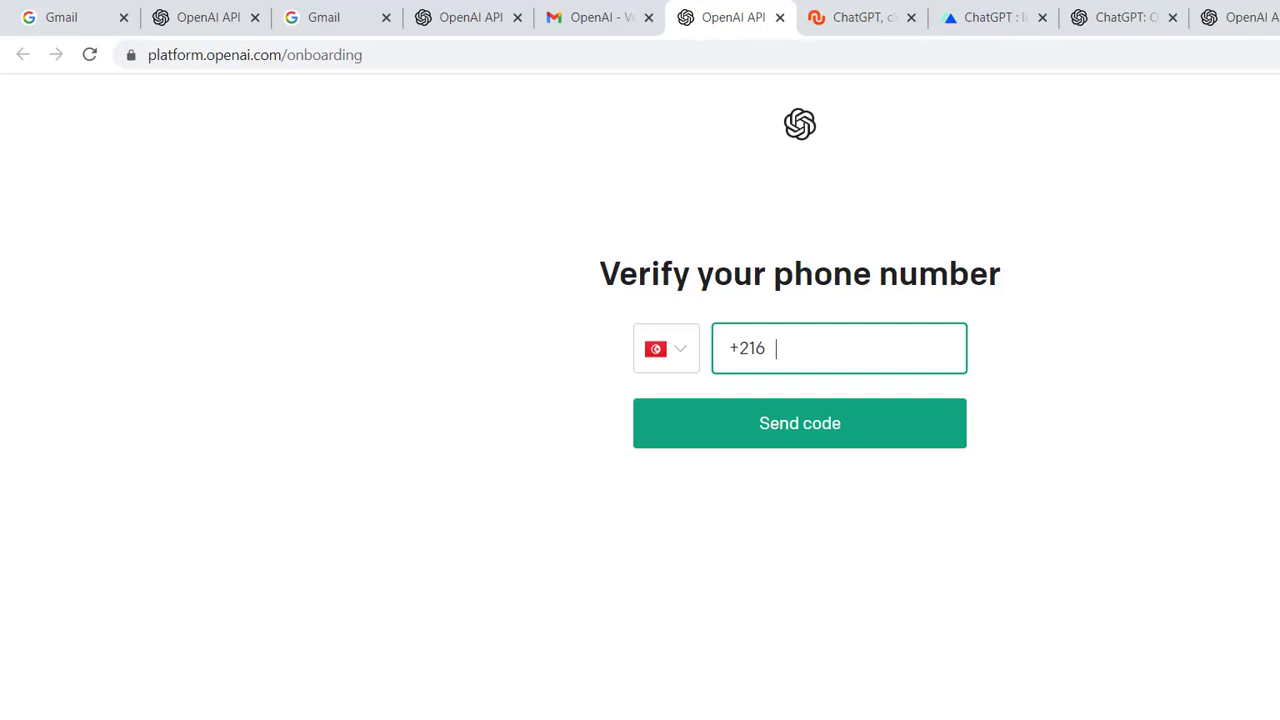
key("alt+Tab")
key("alt+Tab")
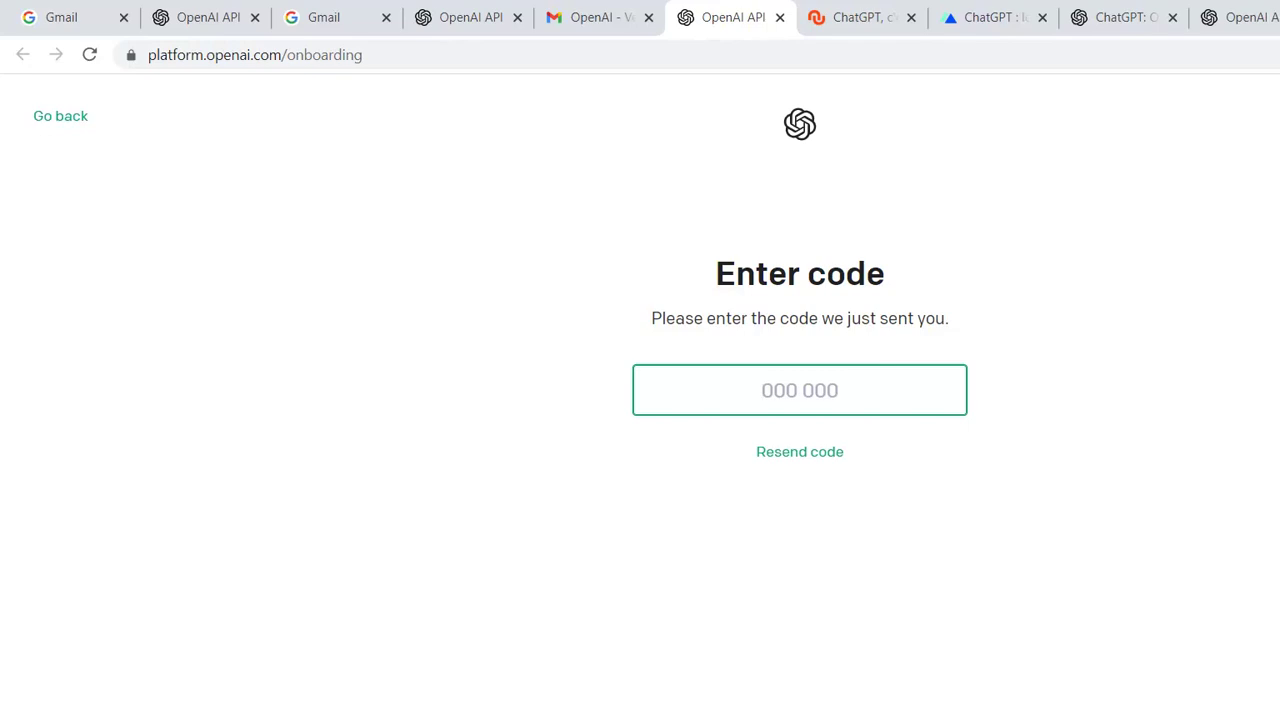
key("alt+Tab")
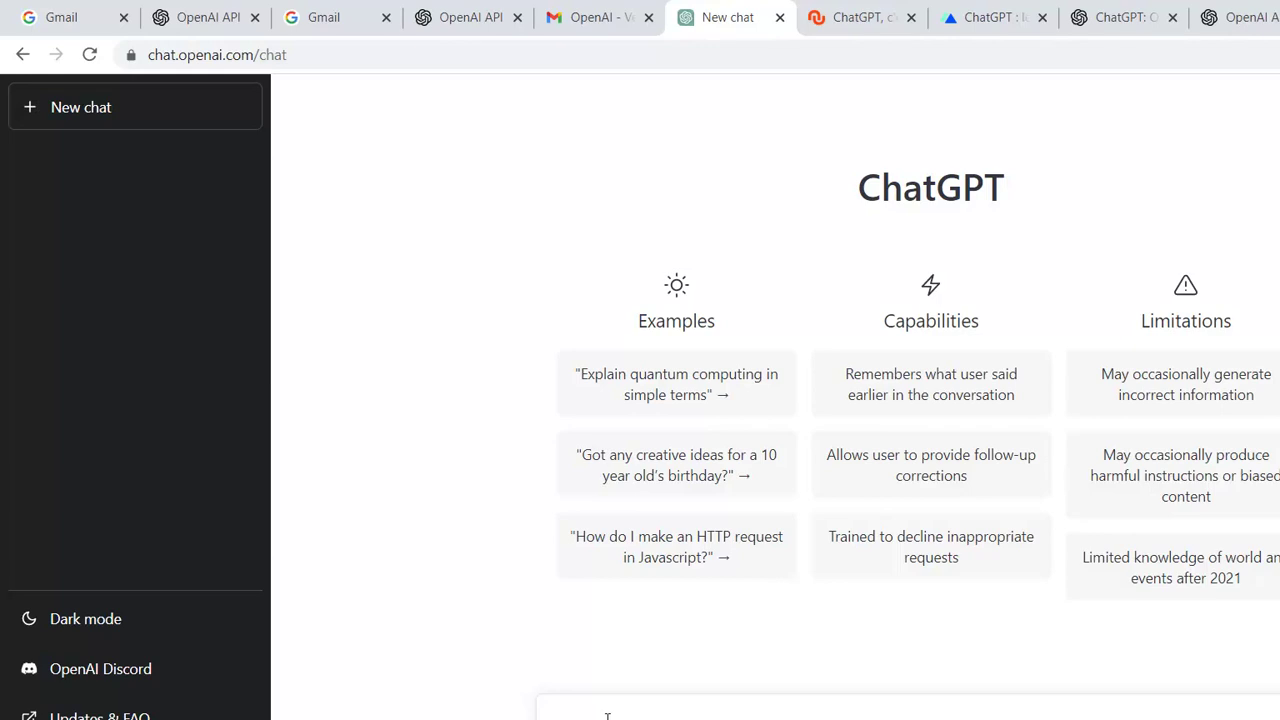
- Type the prompt 'ecrire un programme html qui permet d'afficher um message avec un lien hypertext'
type("ecr")
type("ire")
type(" un")
type(" scr")
key("BackSpace")
key("BackSpace")
key("BackSpace")
type("pr")
key("BackSpace")
key("BackSpace")
type("sc")
type("r")
key("BackSpace")
key("BackSpace")
key("BackSpace")
key("BackSpace")
key("BackSpace")
key("BackSpace")
key("BackSpace")
type("ecrire un programme html qui permet d")
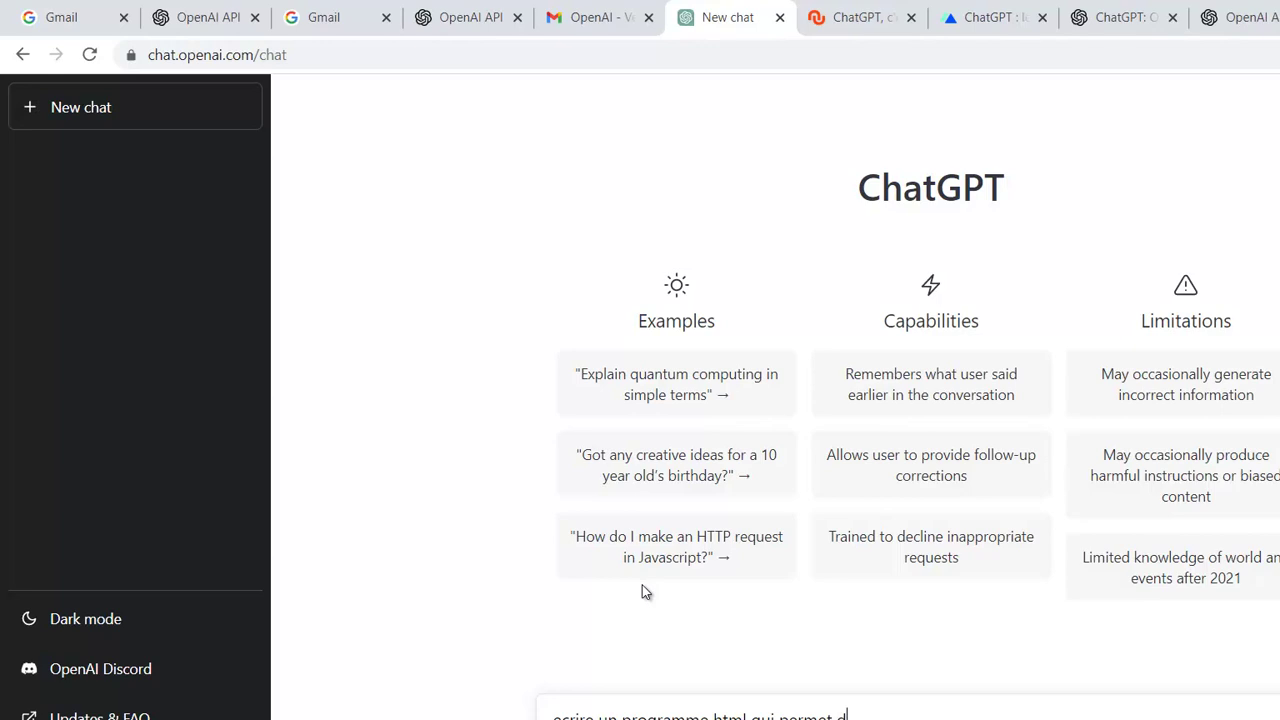
type("'afficher um message avec un lien")
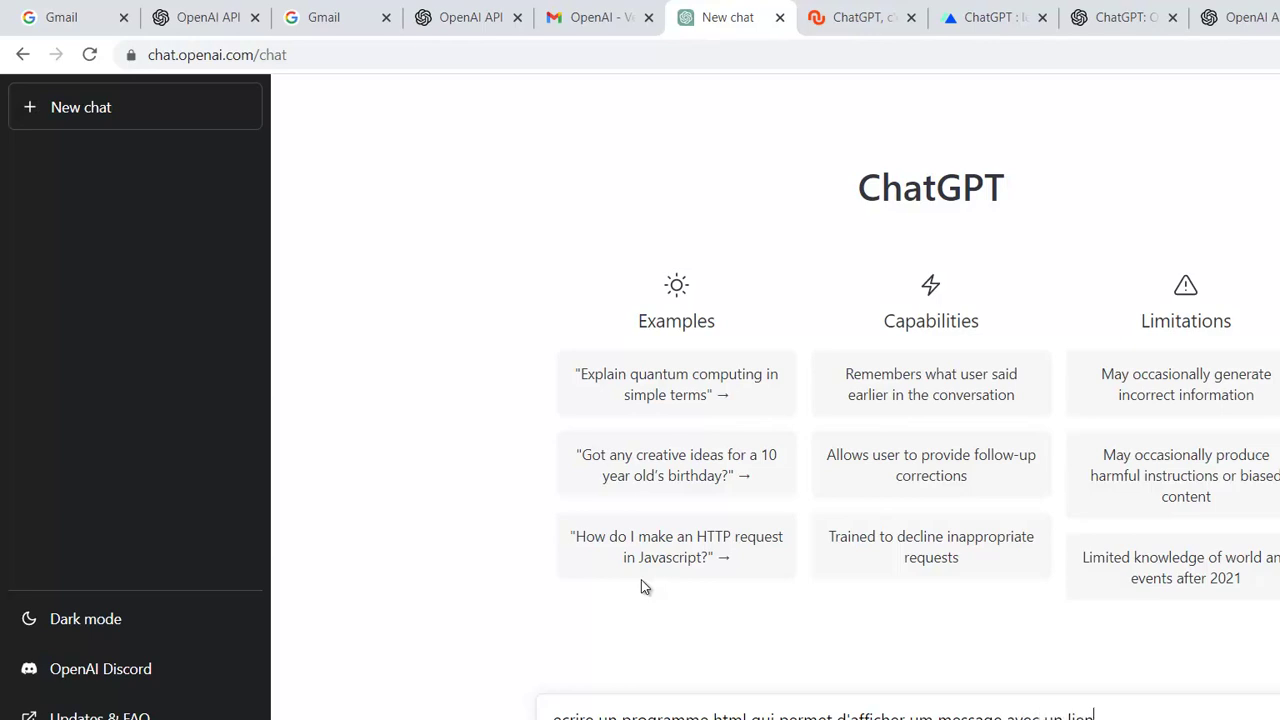
type(" hypertext")
- Correct hypertext to HyperText, um to un and ecrire to écrire, then send the prompt
right_click(1116, 716)
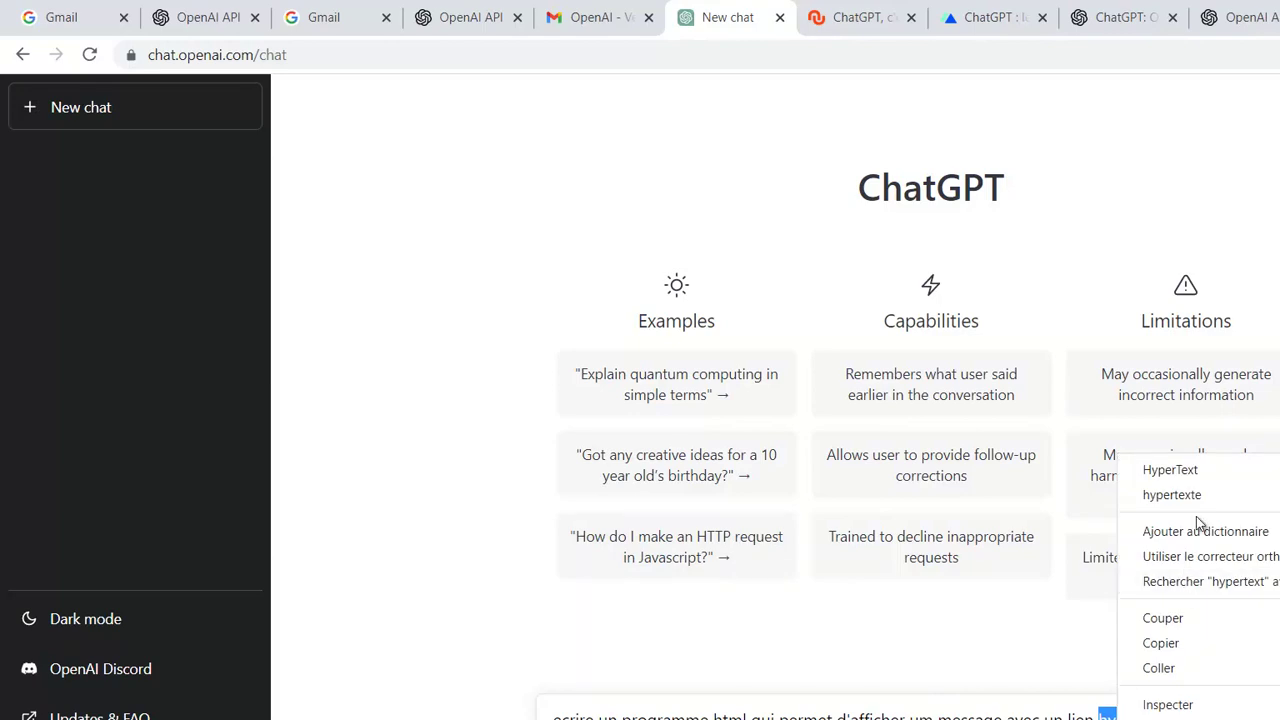
left_click(1165, 470)
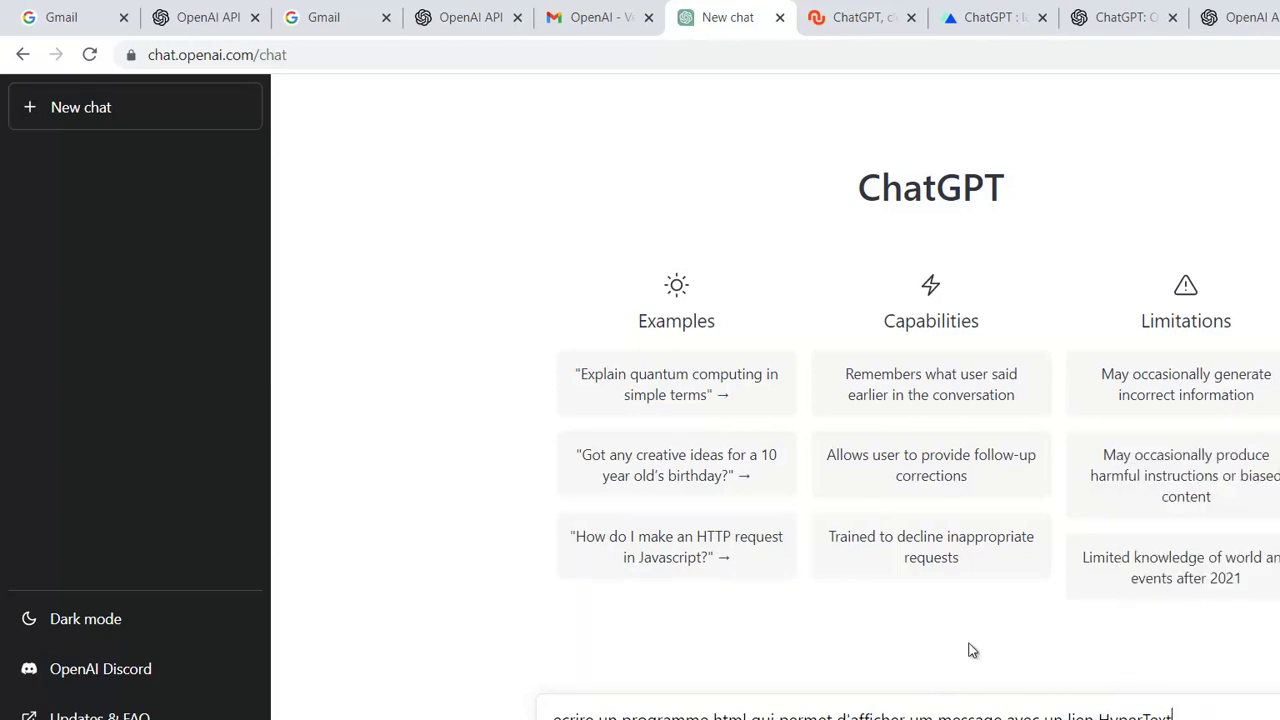
left_click(936, 716)
key("BackSpace")
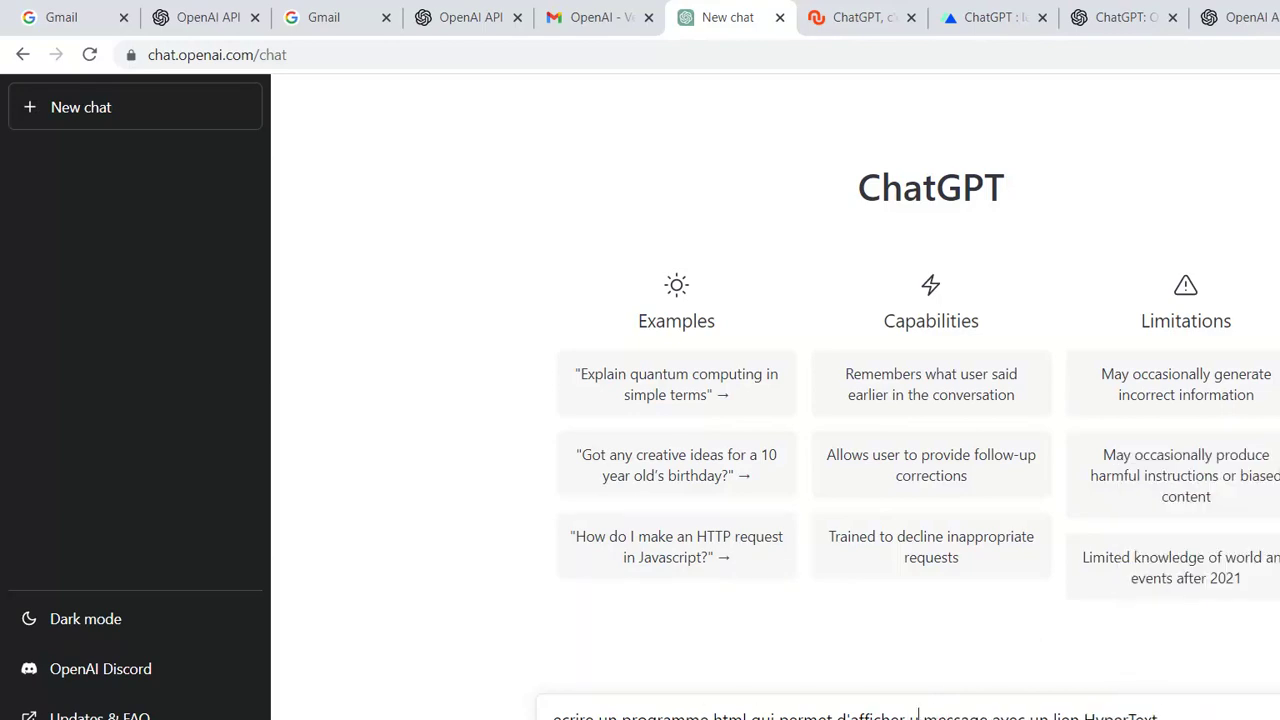
type("n")
right_click(569, 714)
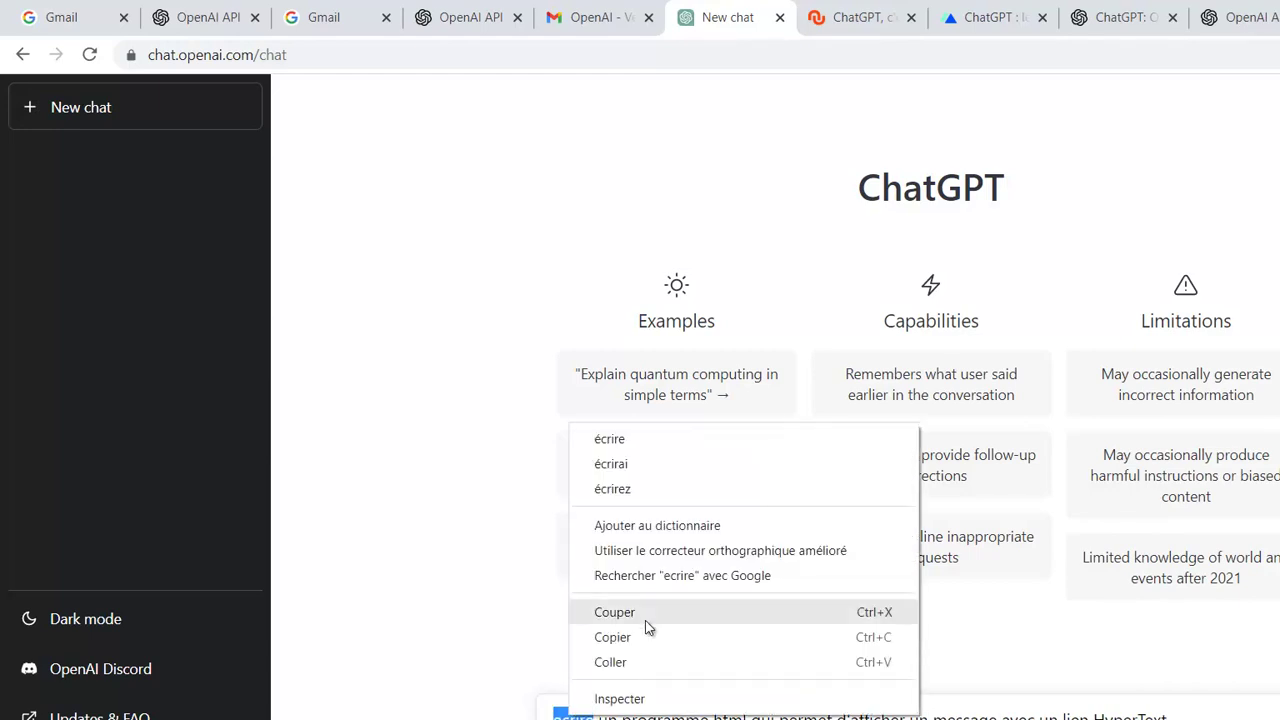
left_click(668, 440)
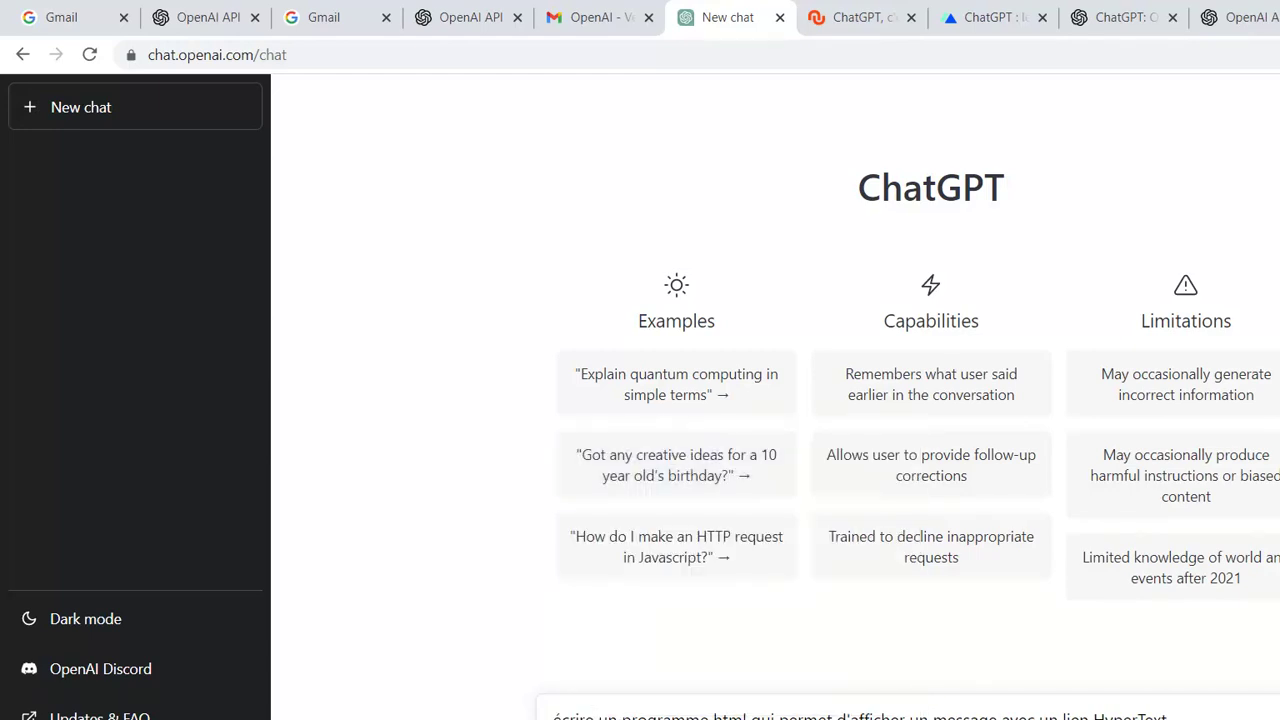
key("Return")
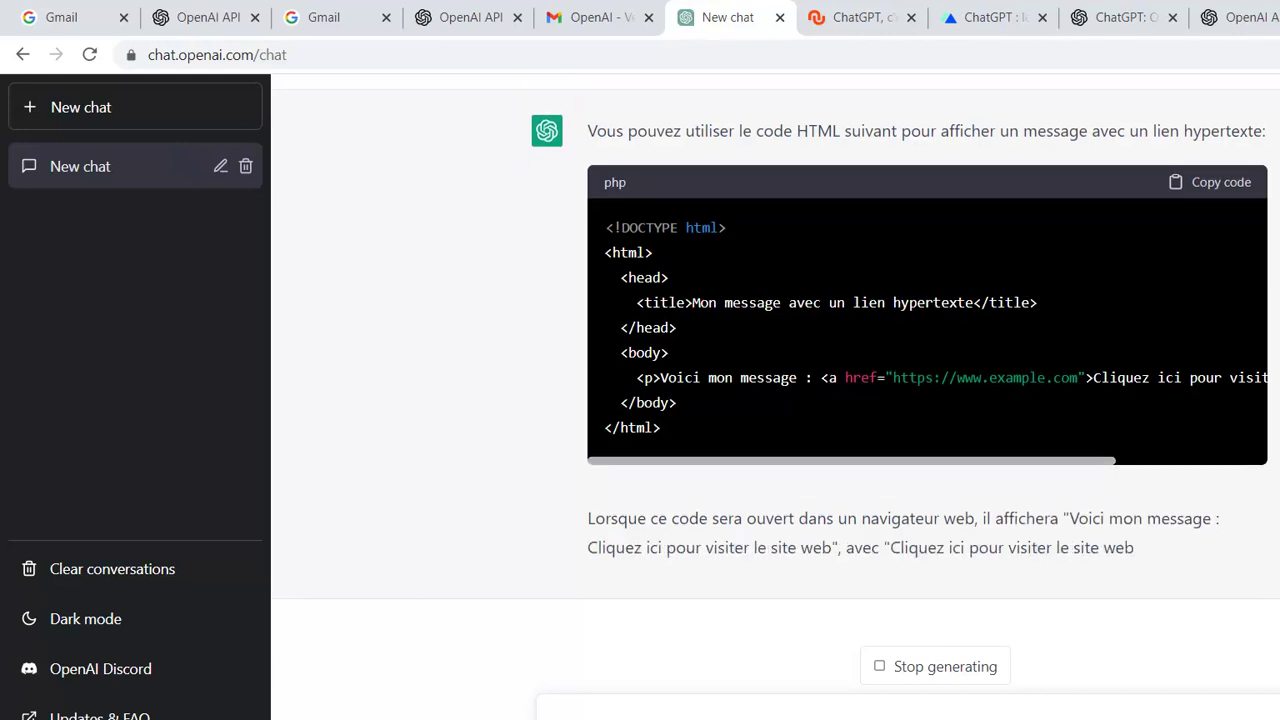
- Copy the generated HTML code block from ChatGPT's reply
right_click(1173, 184)
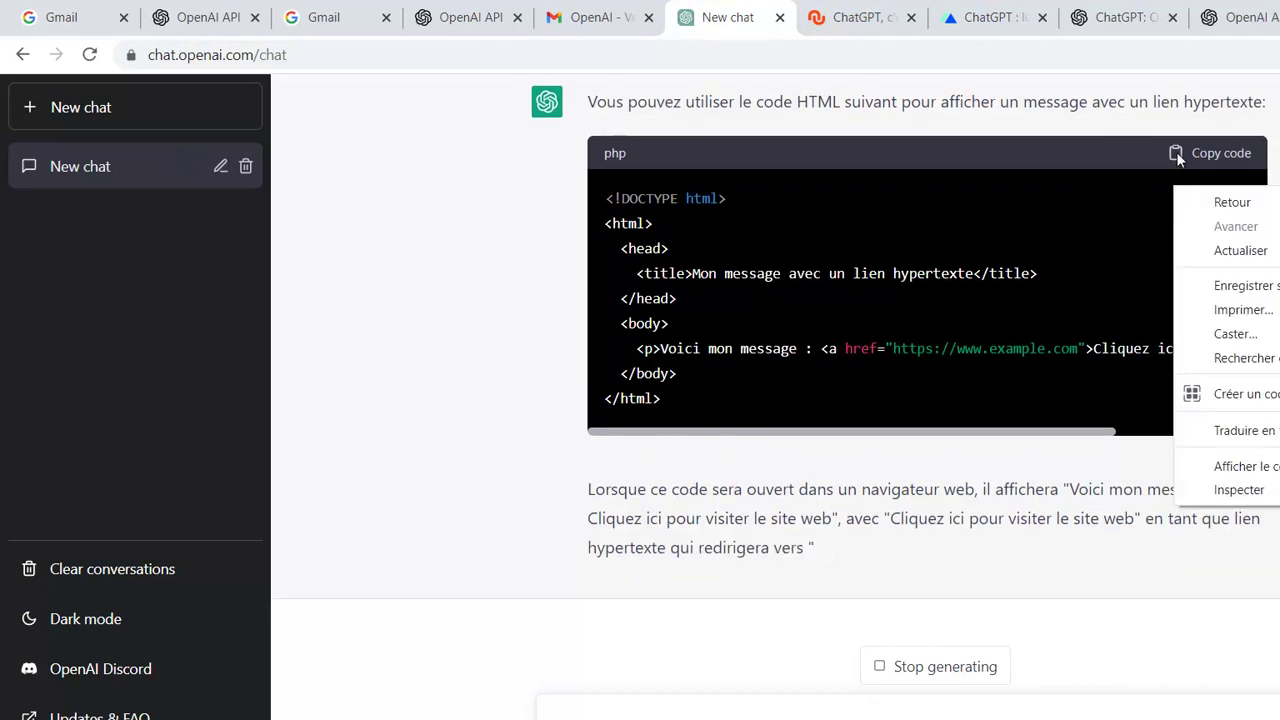
left_click(1180, 158)
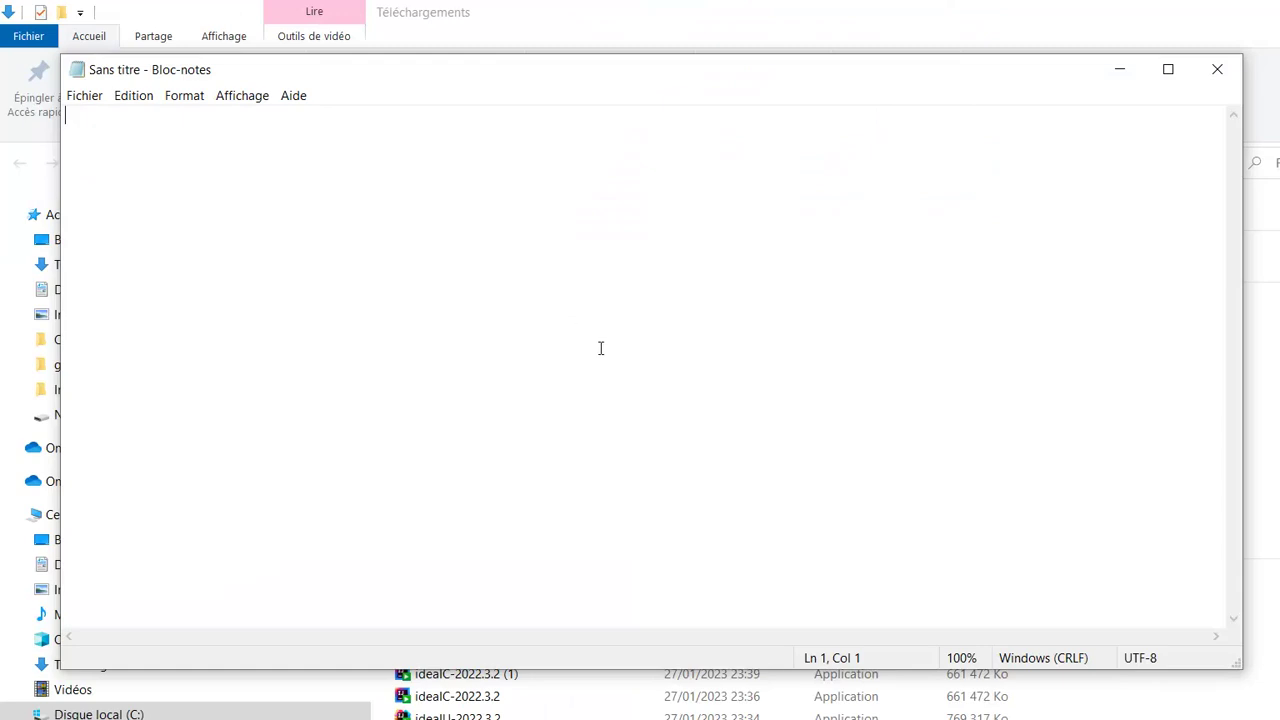
- Paste the HTML into Notepad, save it as testchatgpt.html with 'Tous les fichiers' type, then show the desktop
type("<!DOCTYPE html> <html>   <head>     <title>Mon message avec un lien hypertexte</title>   </head>   <body>     <p>Voici mon message : <a href=\"https://www.example.com\">Cliquez ici pour visiter le site web</a></p>   </body> </html>")
left_click(85, 95)
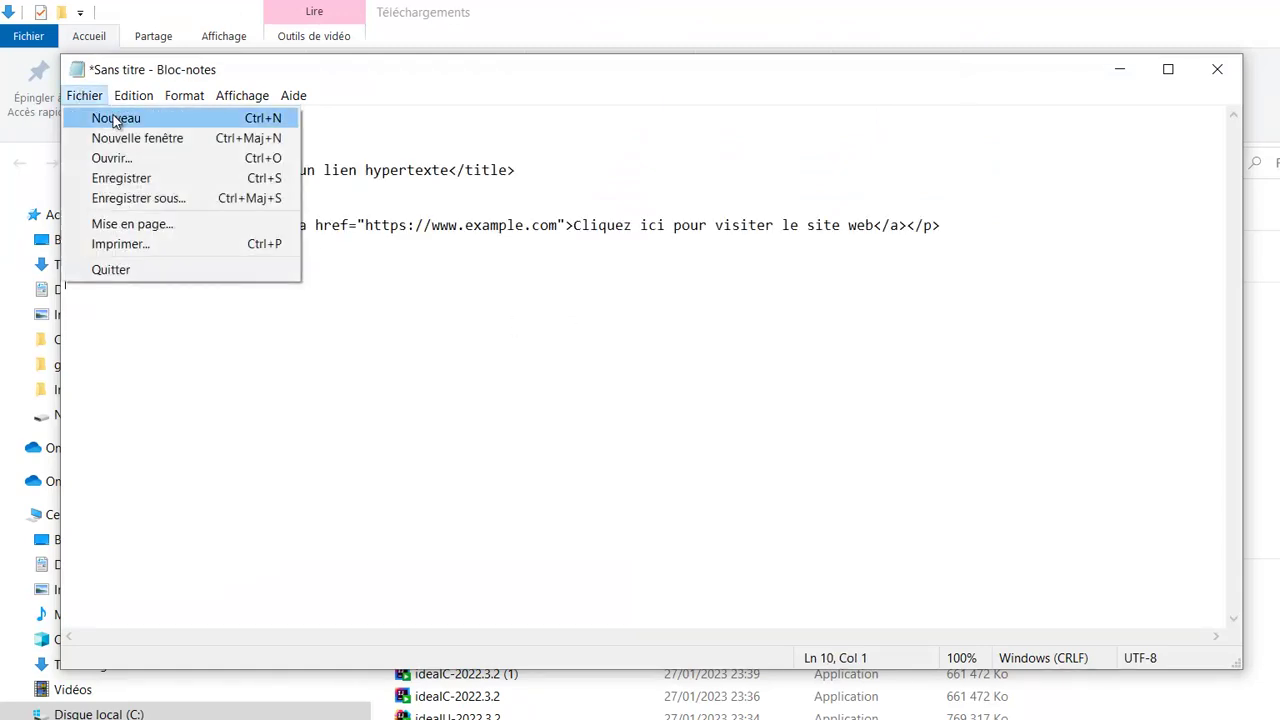
left_click(143, 199)
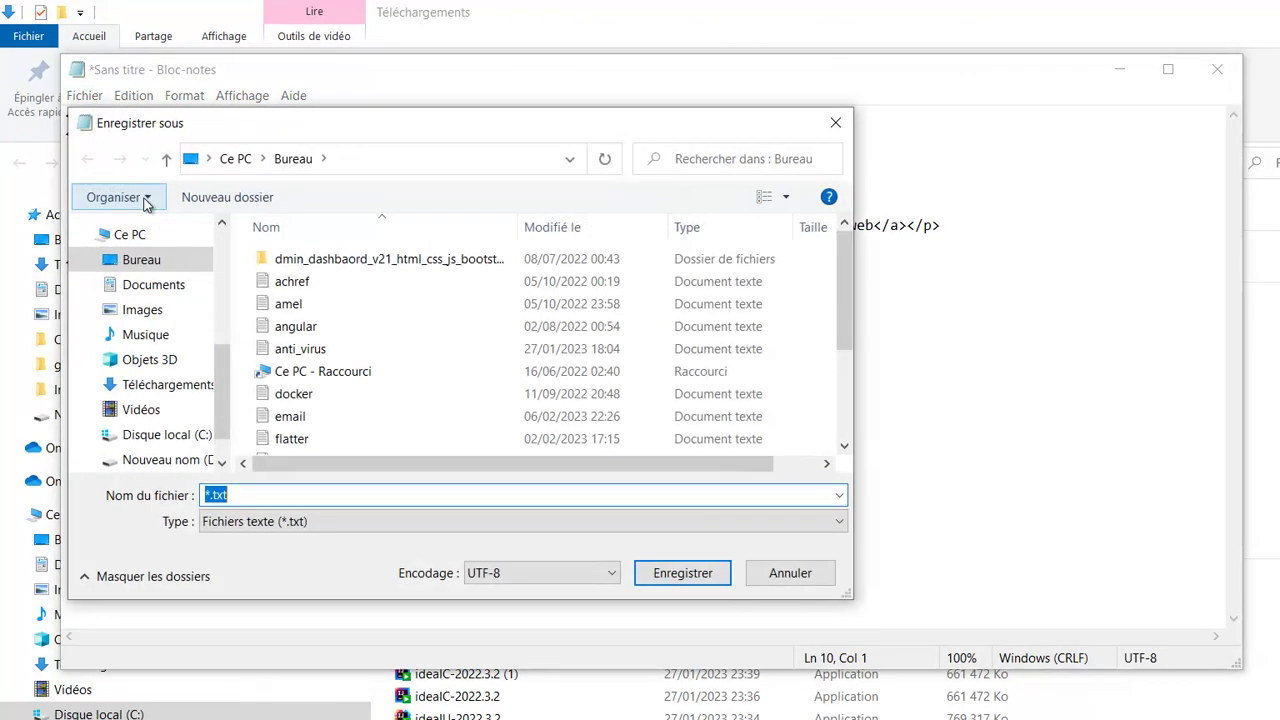
key("BackSpace")
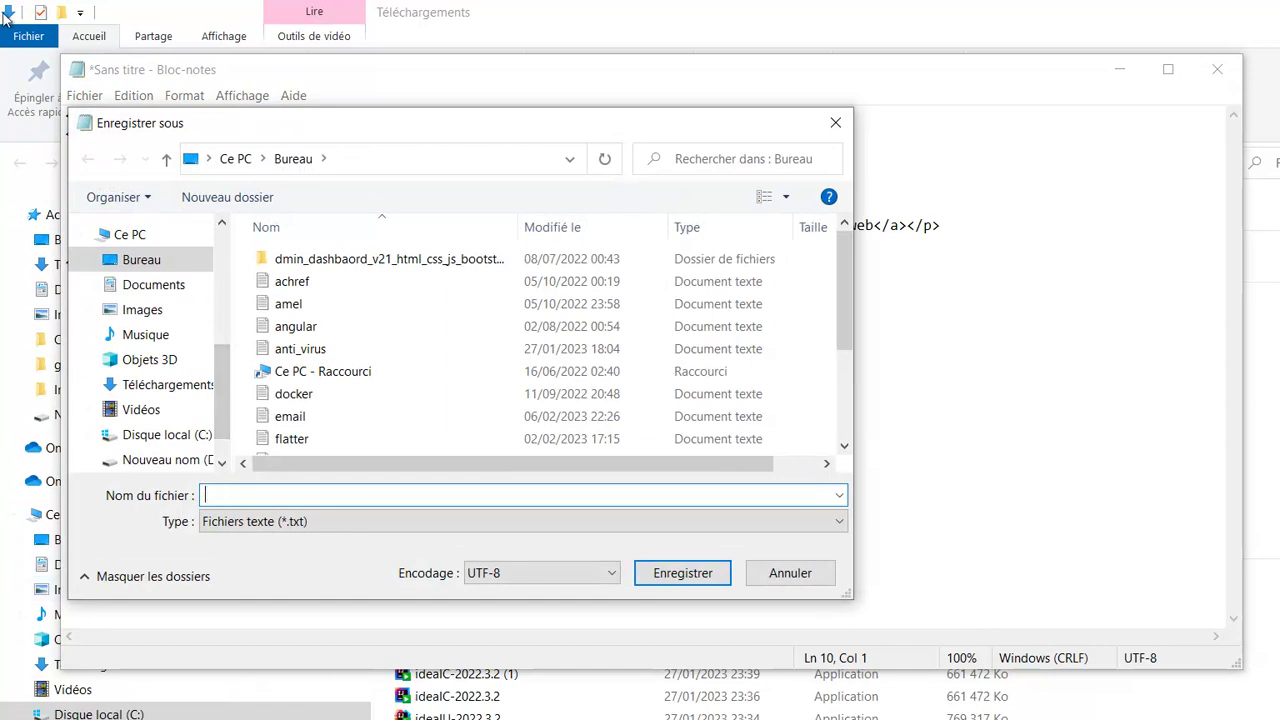
type("testchatgpt")
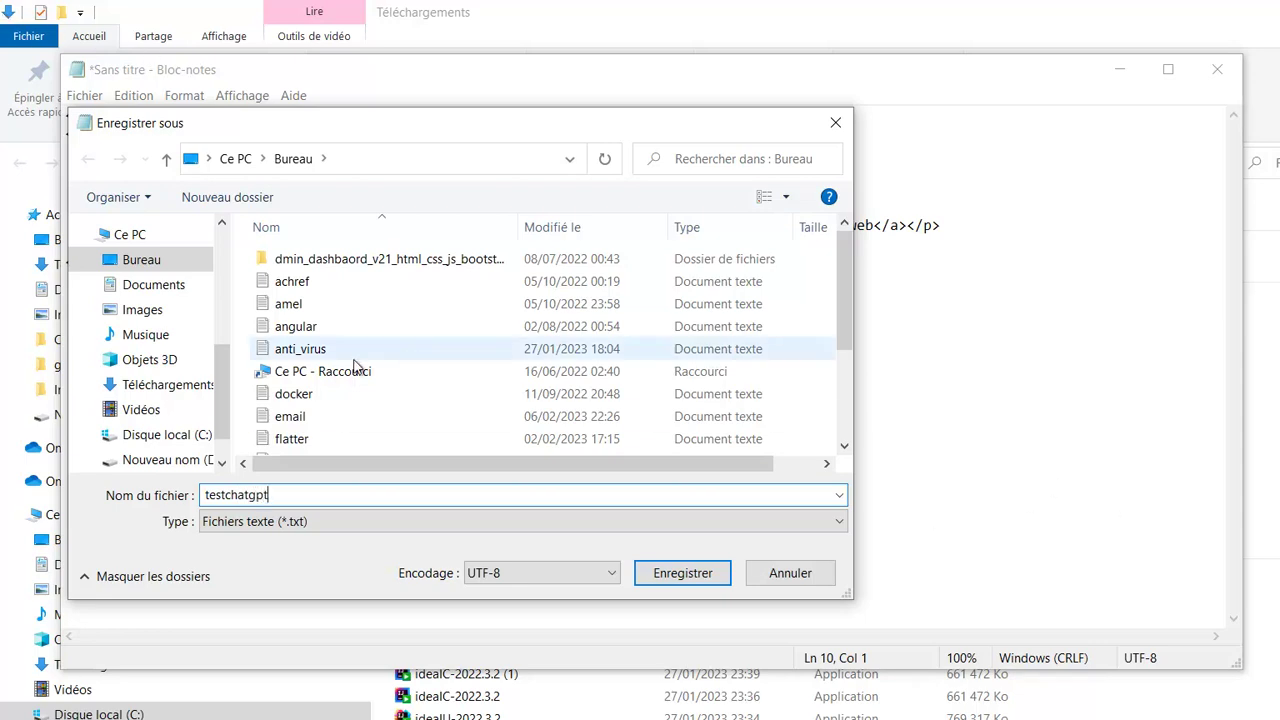
left_click(322, 519)
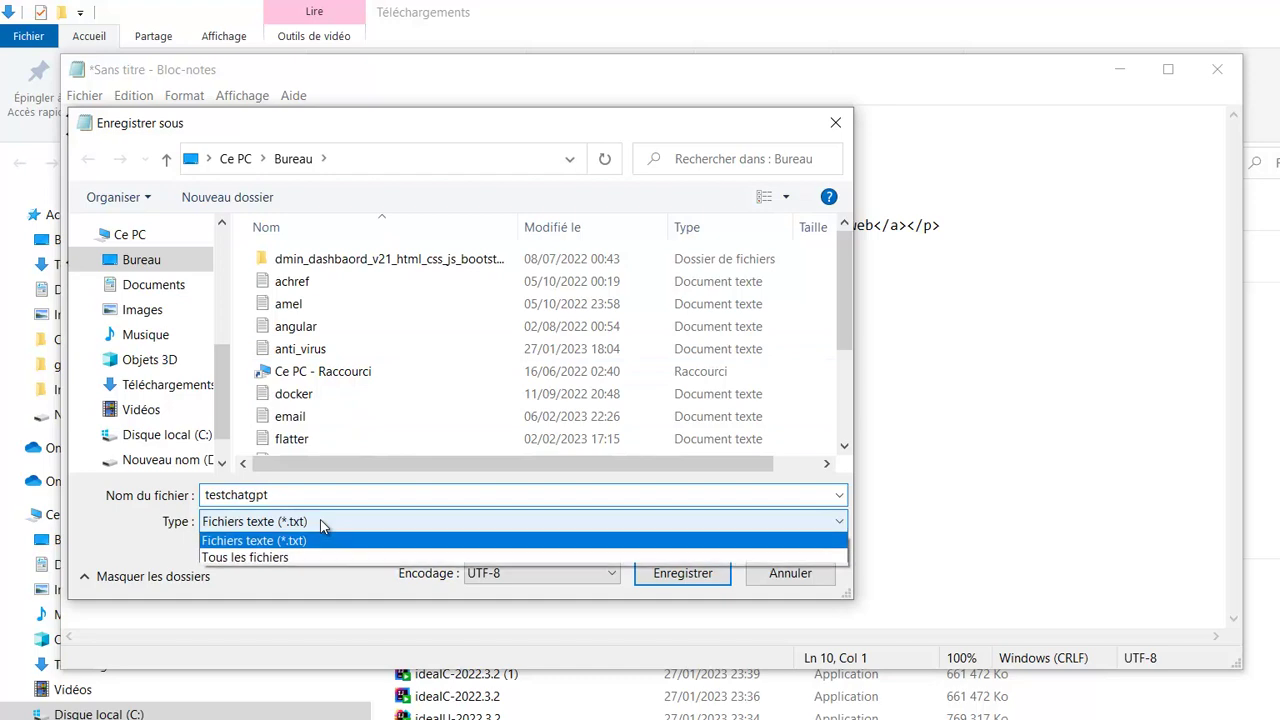
left_click(283, 560)
left_click(268, 497)
type(".html")
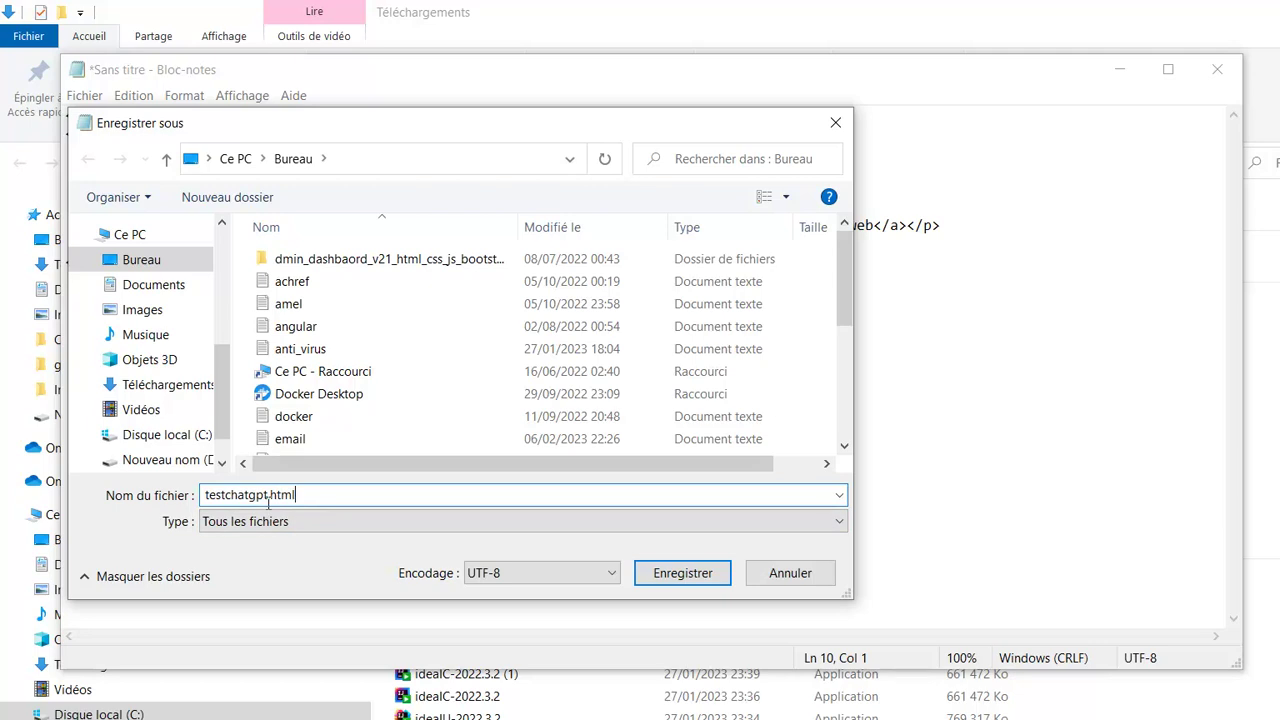
left_click(667, 578)
left_click(1125, 75)
key("super+d")
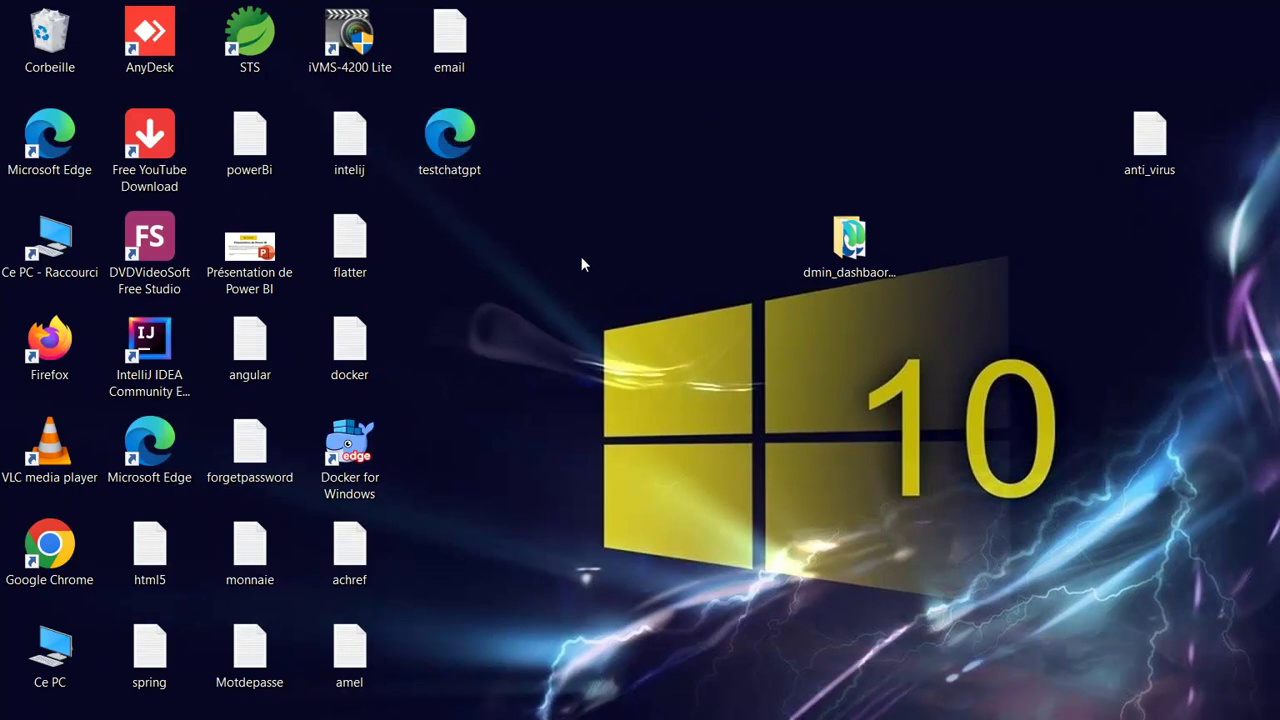
- Open testchatgpt.html in Edge, follow its link to Example Domain, dismiss translation, return to Notepad
left_click(446, 146)
double_click(446, 142)
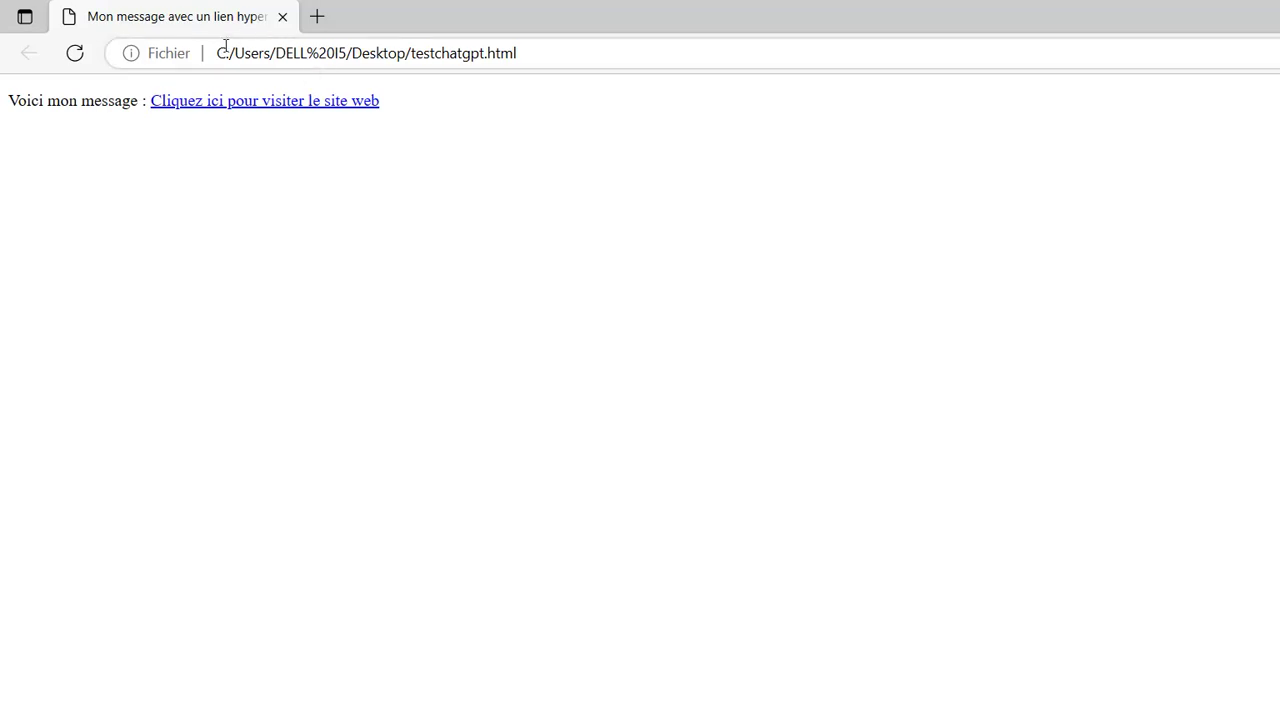
left_click(247, 106)
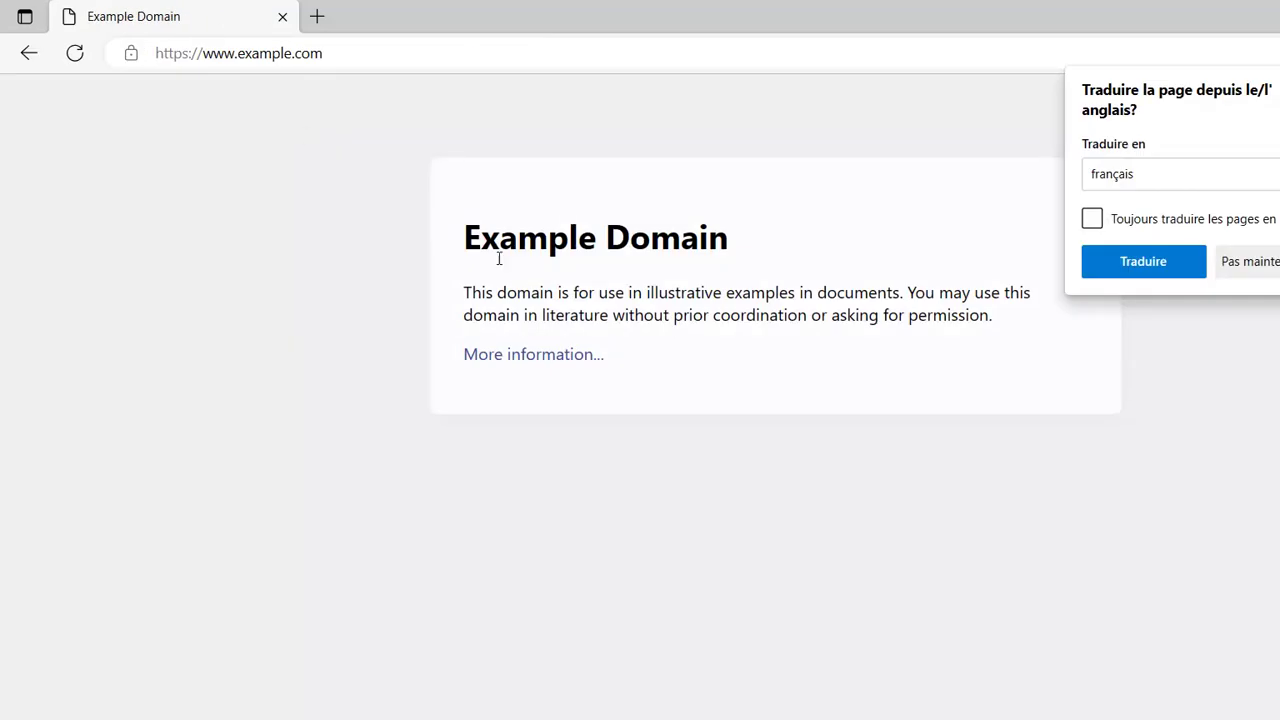
left_click(1171, 386)
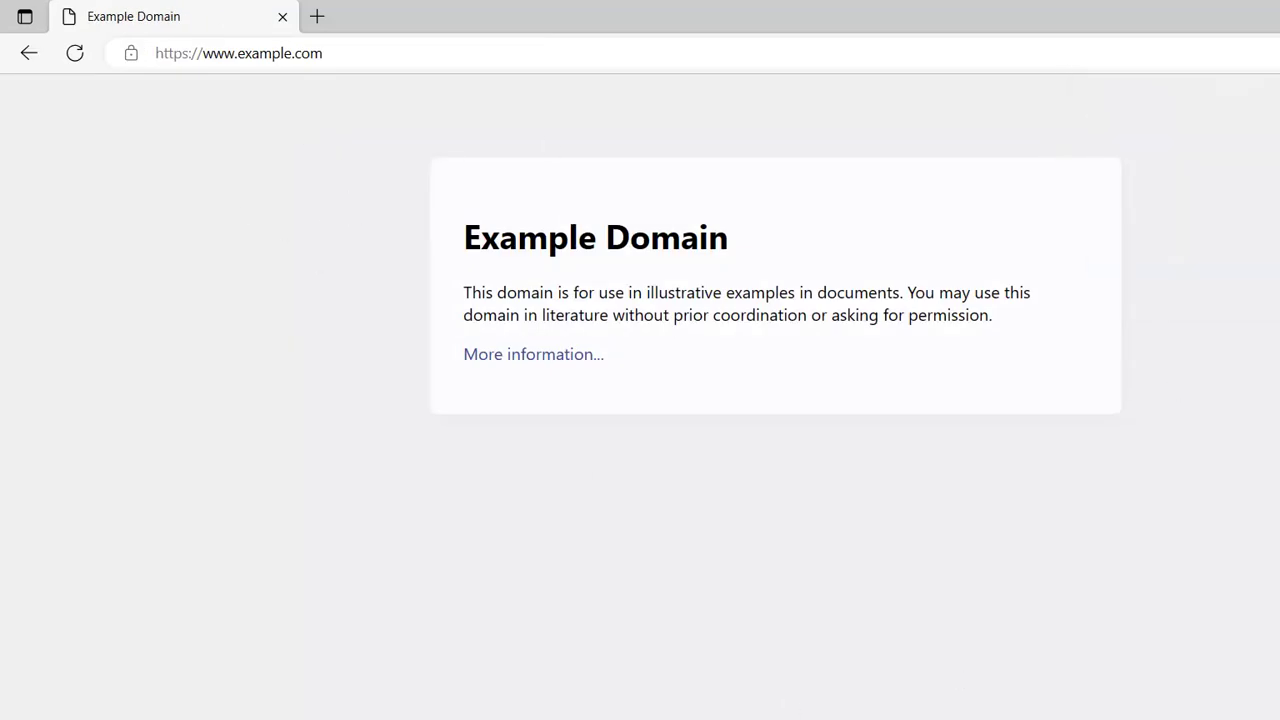
key("alt+Tab")
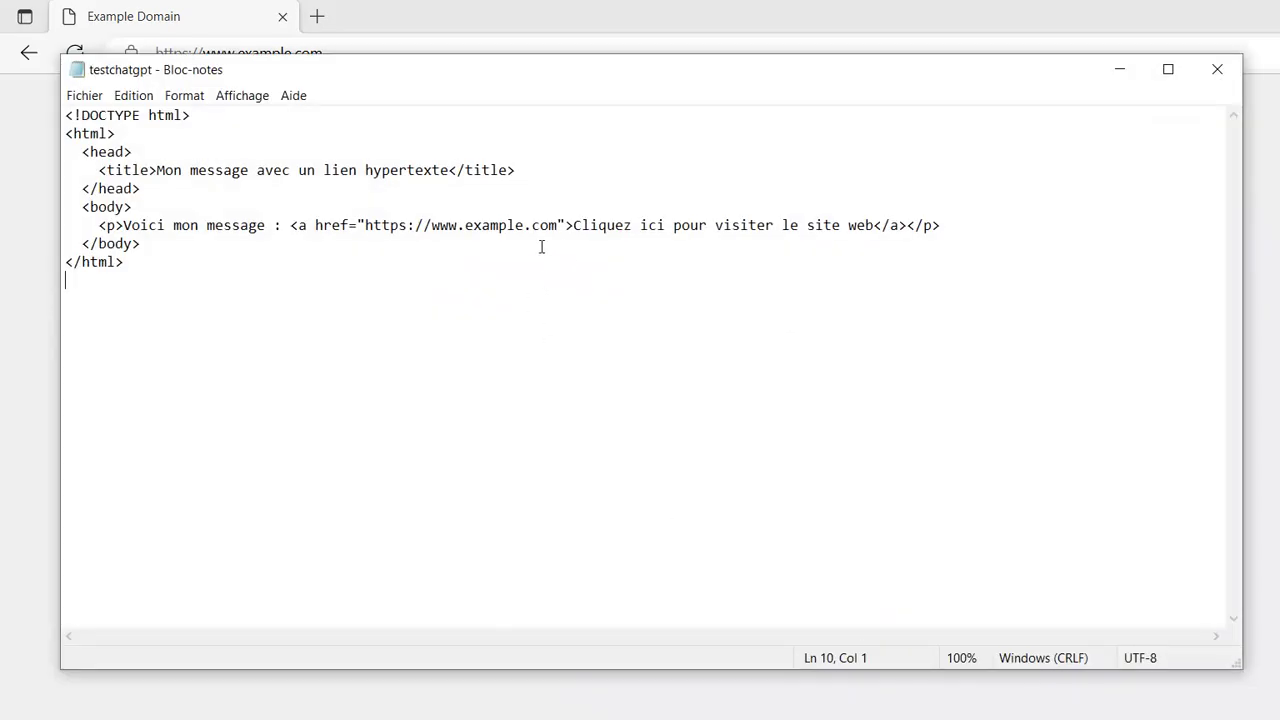
- Place the caret on the example.com href line, then return to the ChatGPT chat
left_click(430, 225)
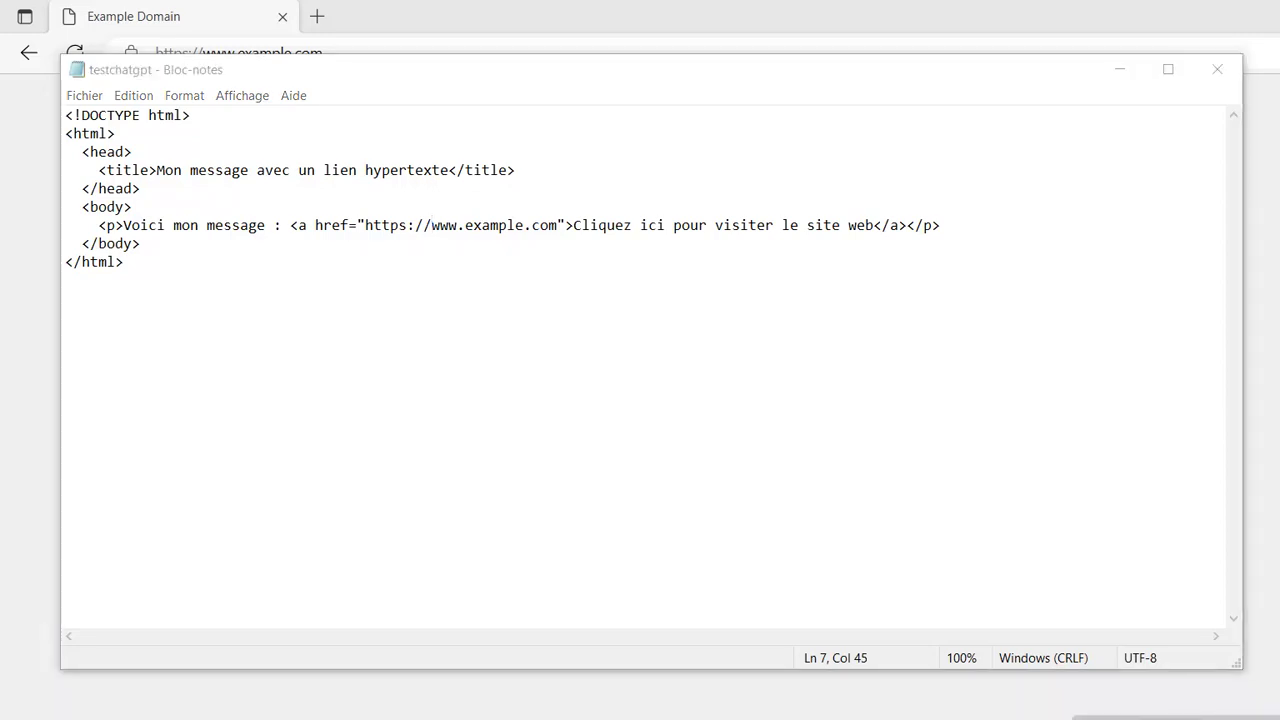
key("alt+Tab")
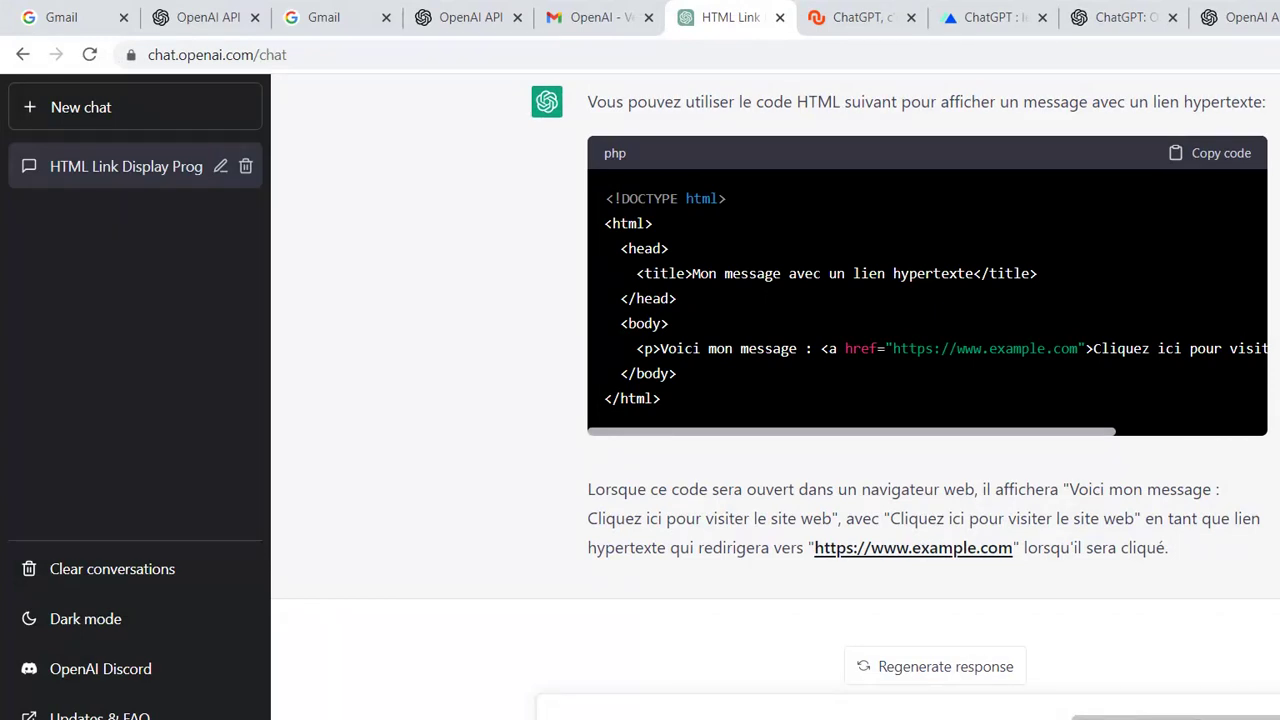
- Draft 'écrire un programme react qui permet' adding d'un étudiant, fixing typos and the accent
left_click(640, 712)
type("ecrire")
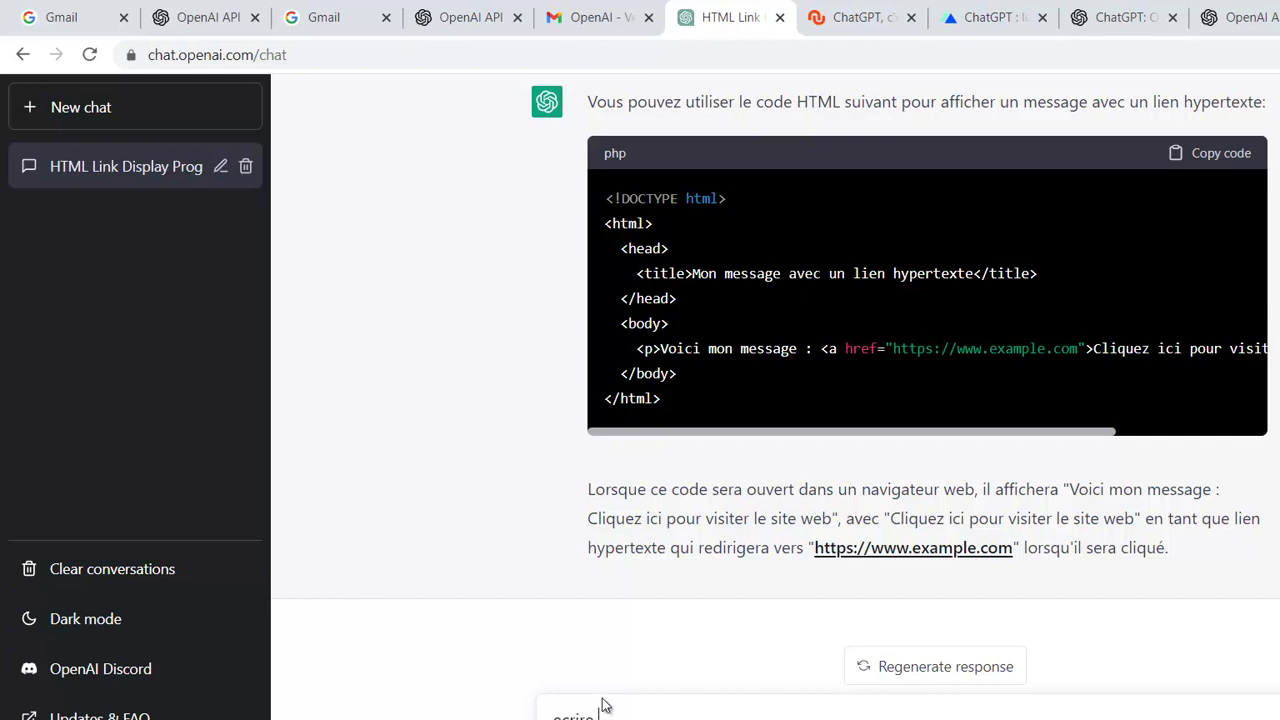
type(" un programm")
key("BackSpace")
key("BackSpace")
key("BackSpace")
type("ramme react quit")
key("BackSpace")
key("BackSpace")
type("permet")
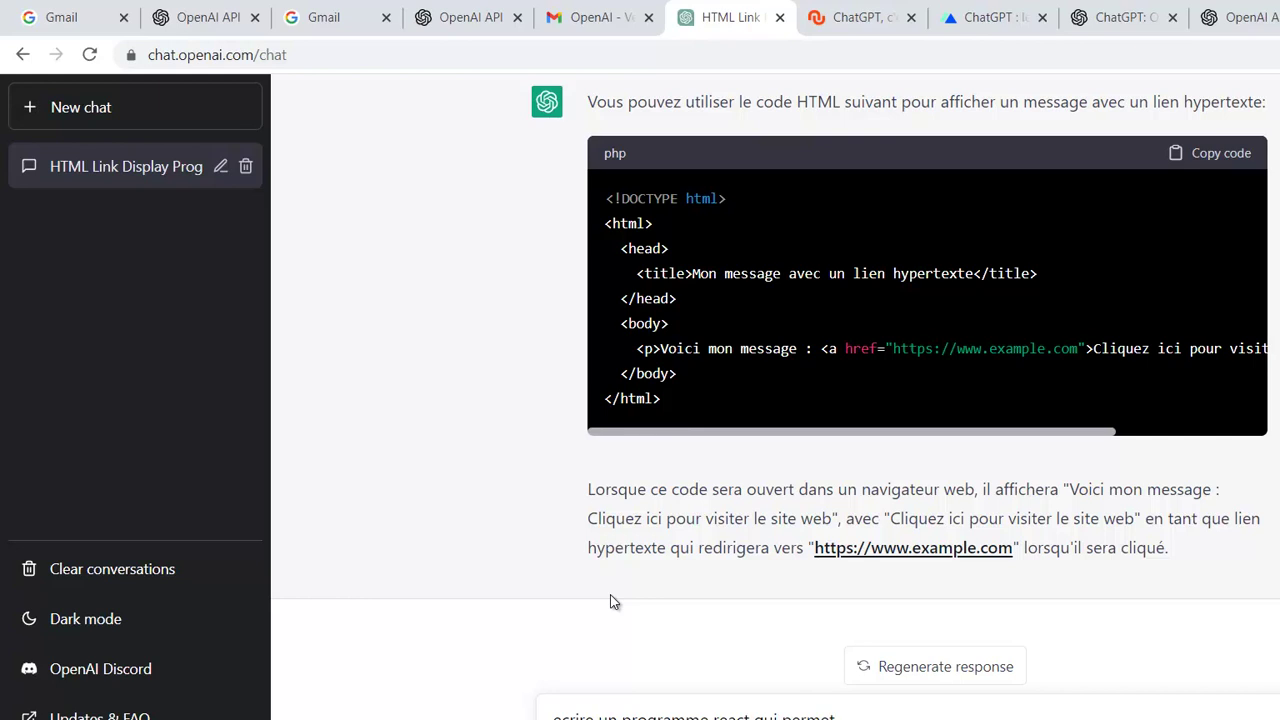
type(" l'agent")
key("BackSpace")
key("BackSpace")
key("BackSpace")
key("BackSpace")
type("id")
type("ut")
type(" d'u")
type("n ")
type("etudian")
type("t")
left_click(561, 716)
left_click(935, 716)
key("BackSpace")
type("é")
- Append the attributes mat, nom et adresse and capitalise react to React
type(", avec les attribut")
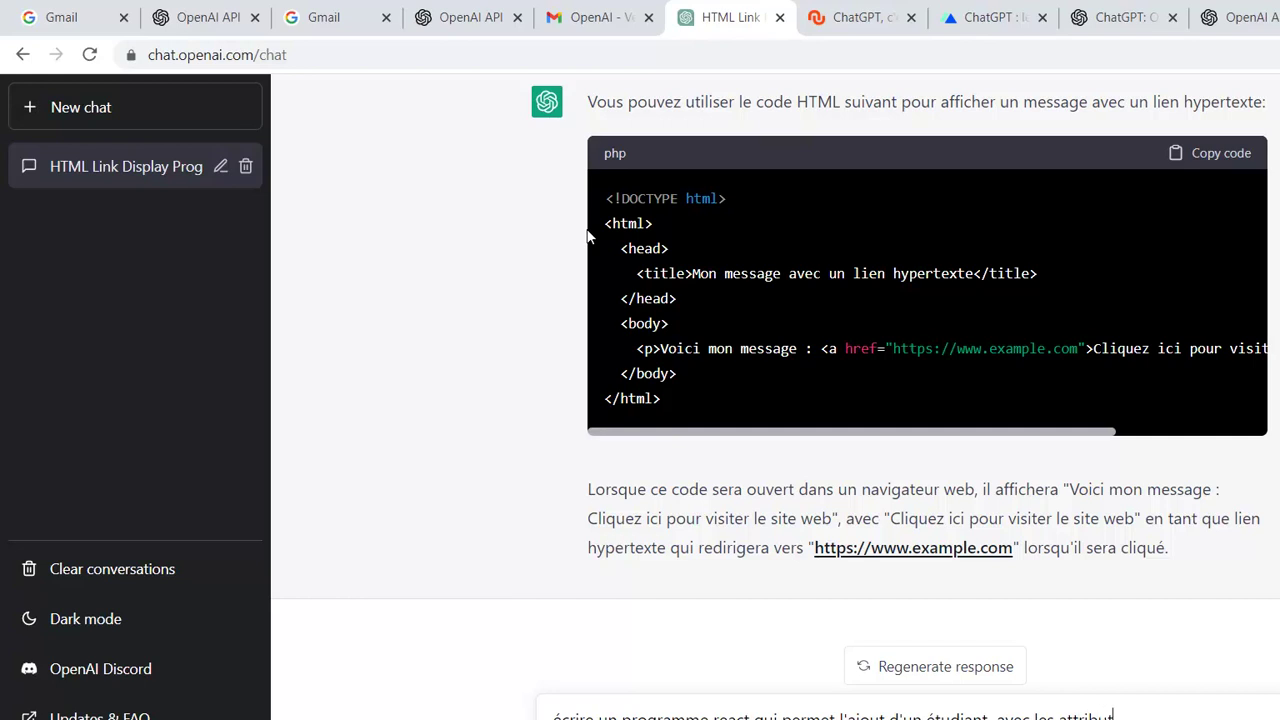
type("s suivant mat, nomm")
key("BackSpace")
type("et adresse")
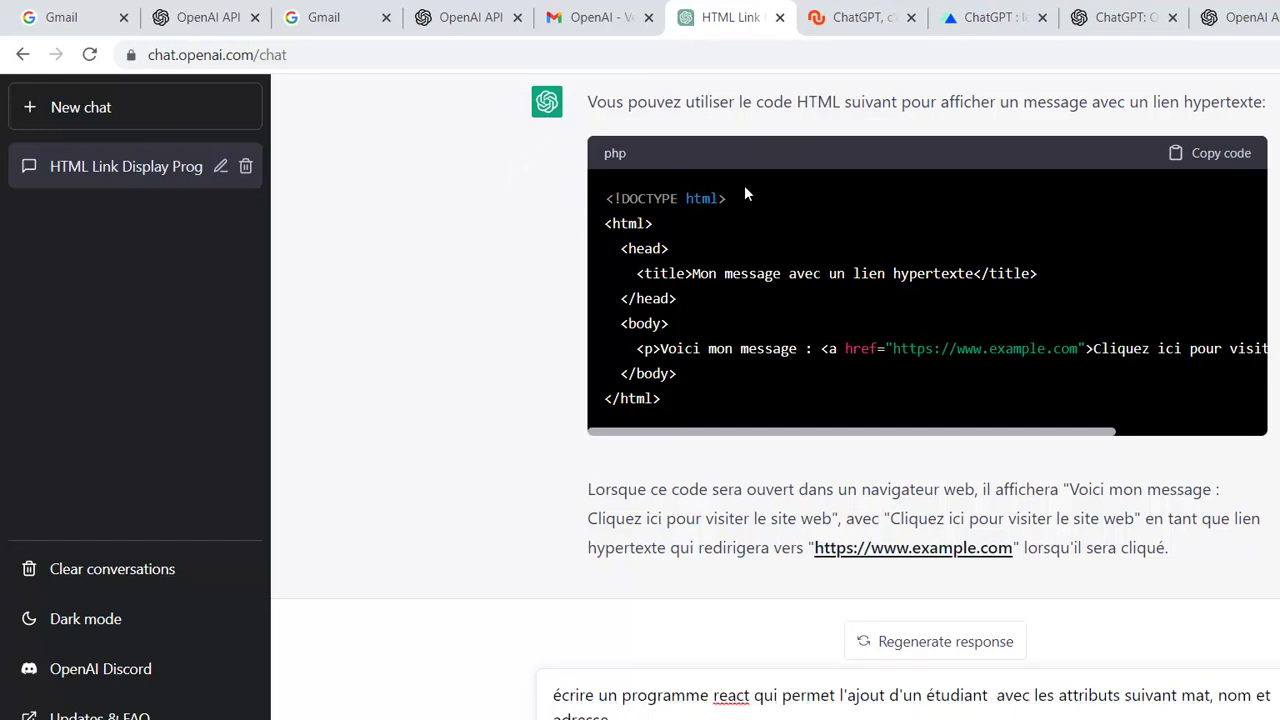
right_click(727, 694)
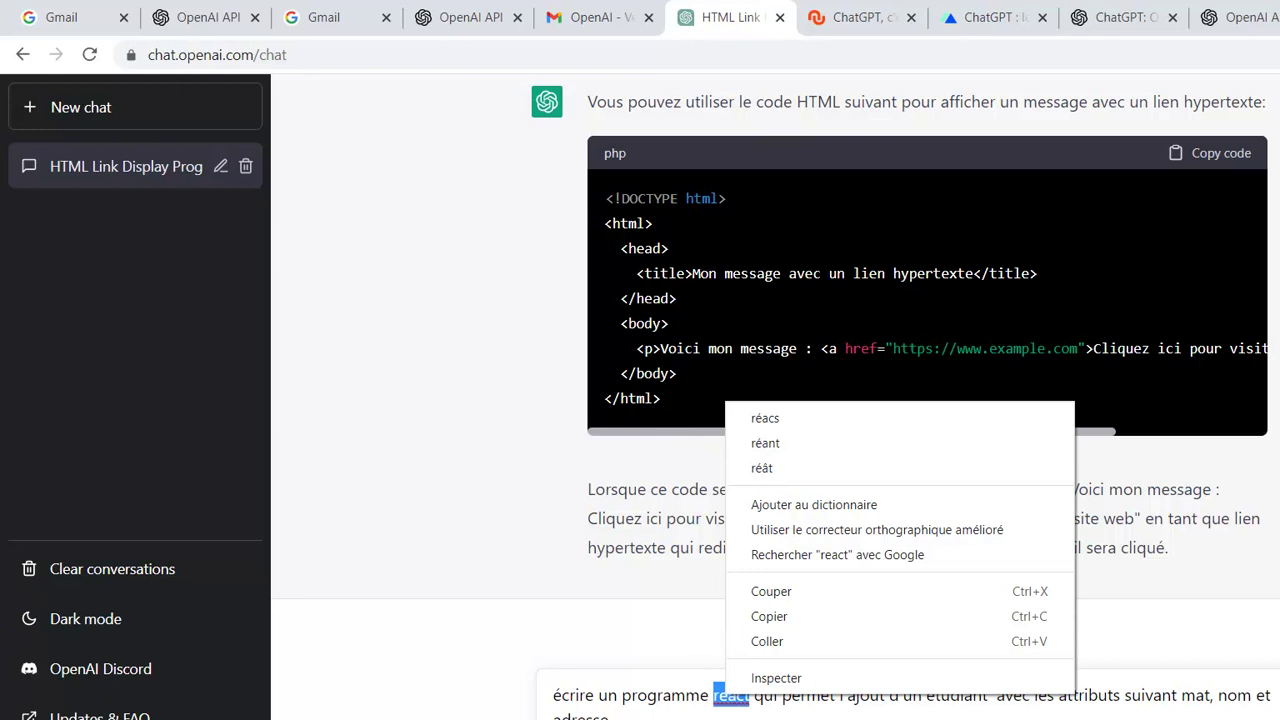
left_click(718, 703)
key("Delete")
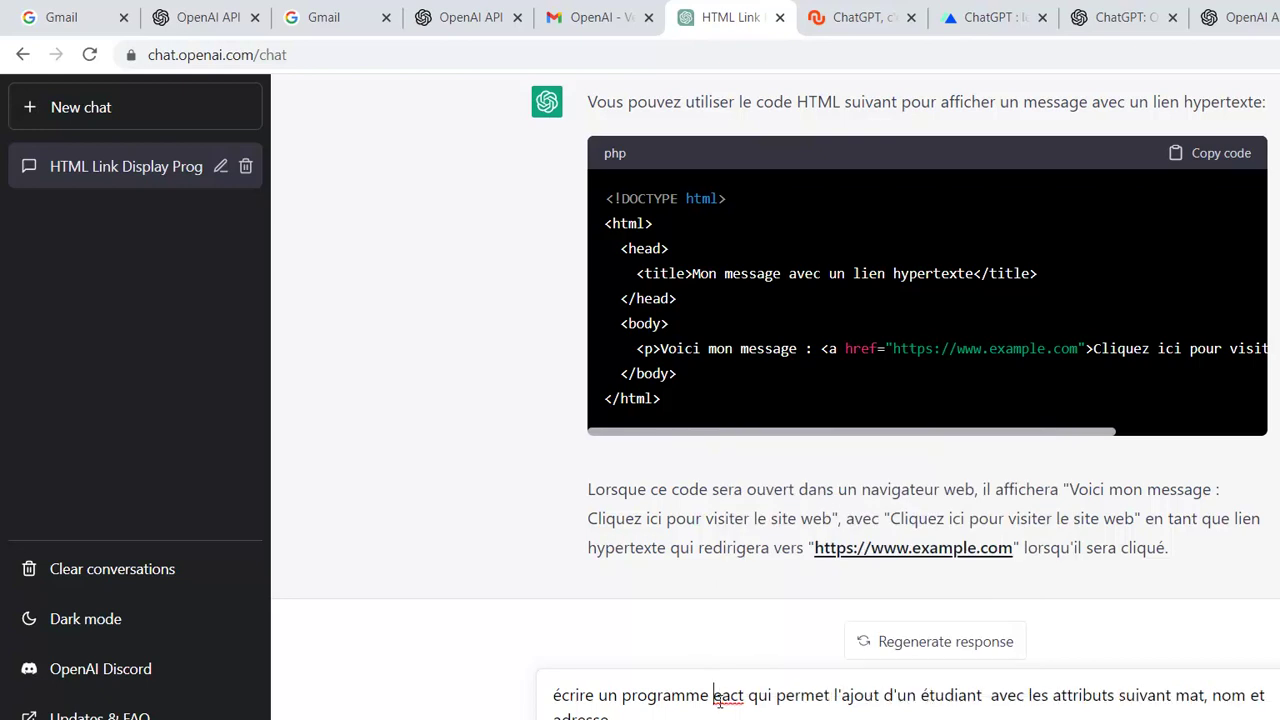
type("R")
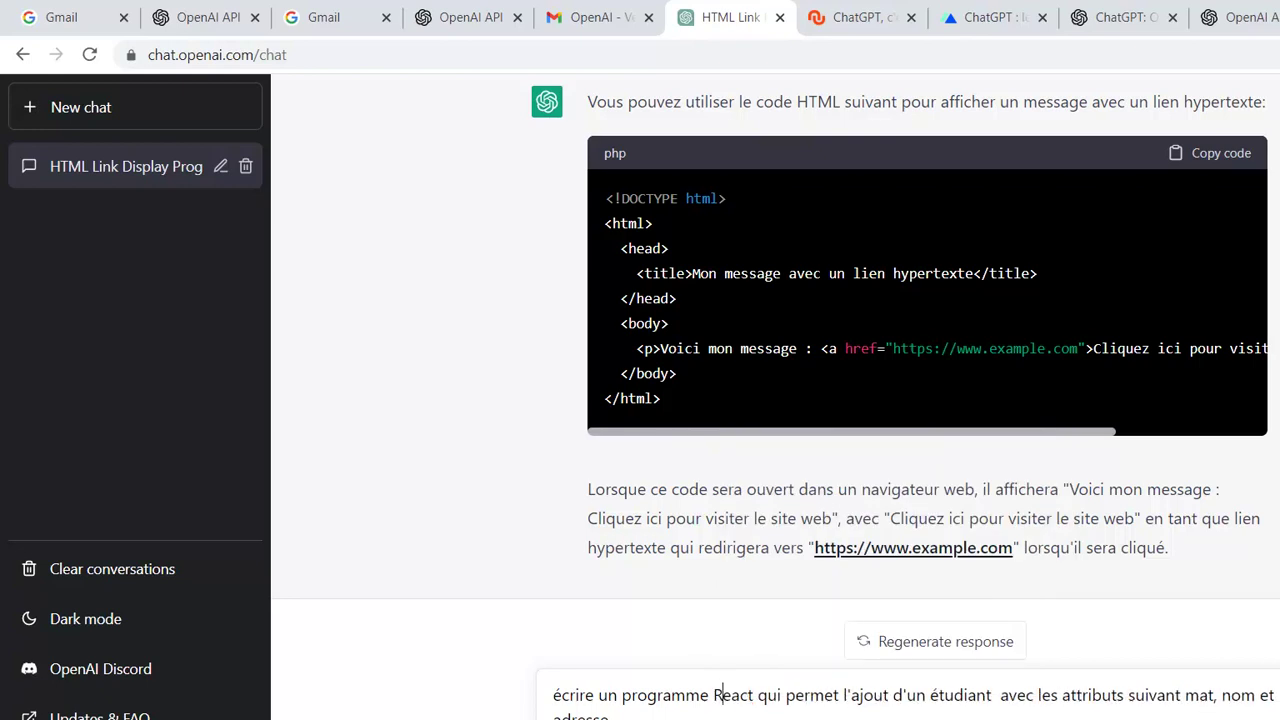
- Send the React student prompt and let ChatGPT generate the code
key("Return")
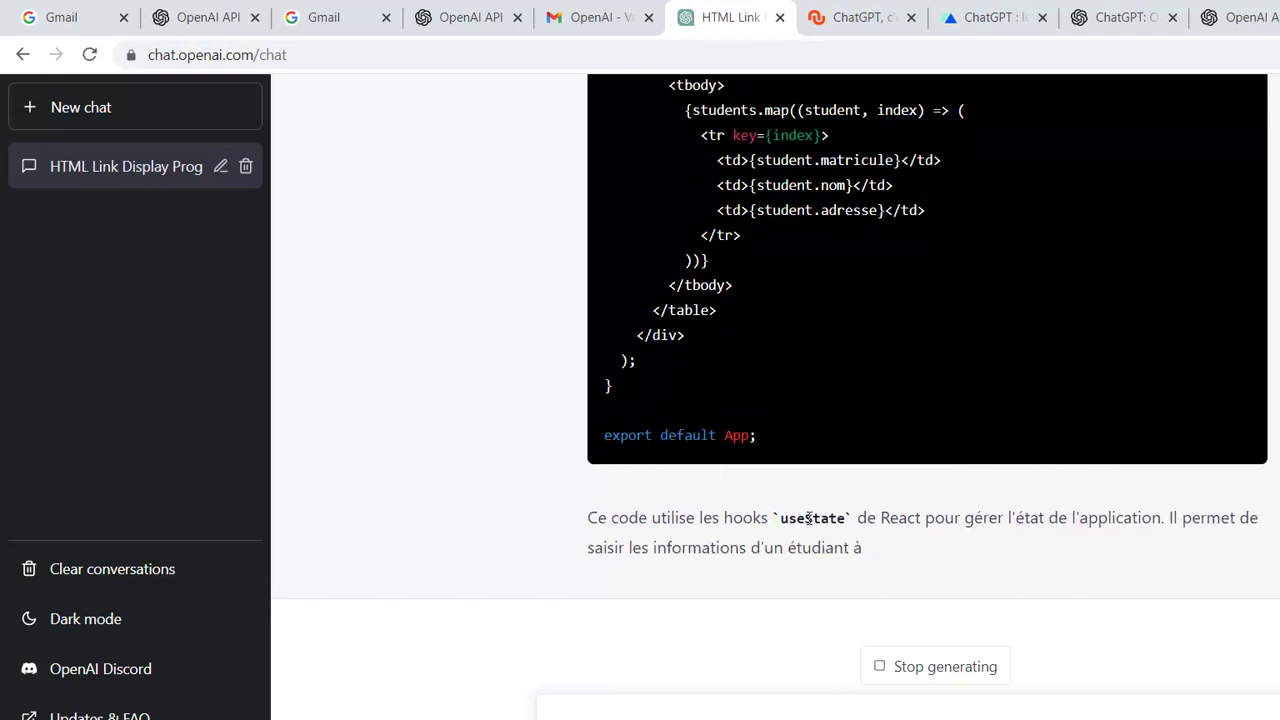
scroll(850, 400, "up", 13)
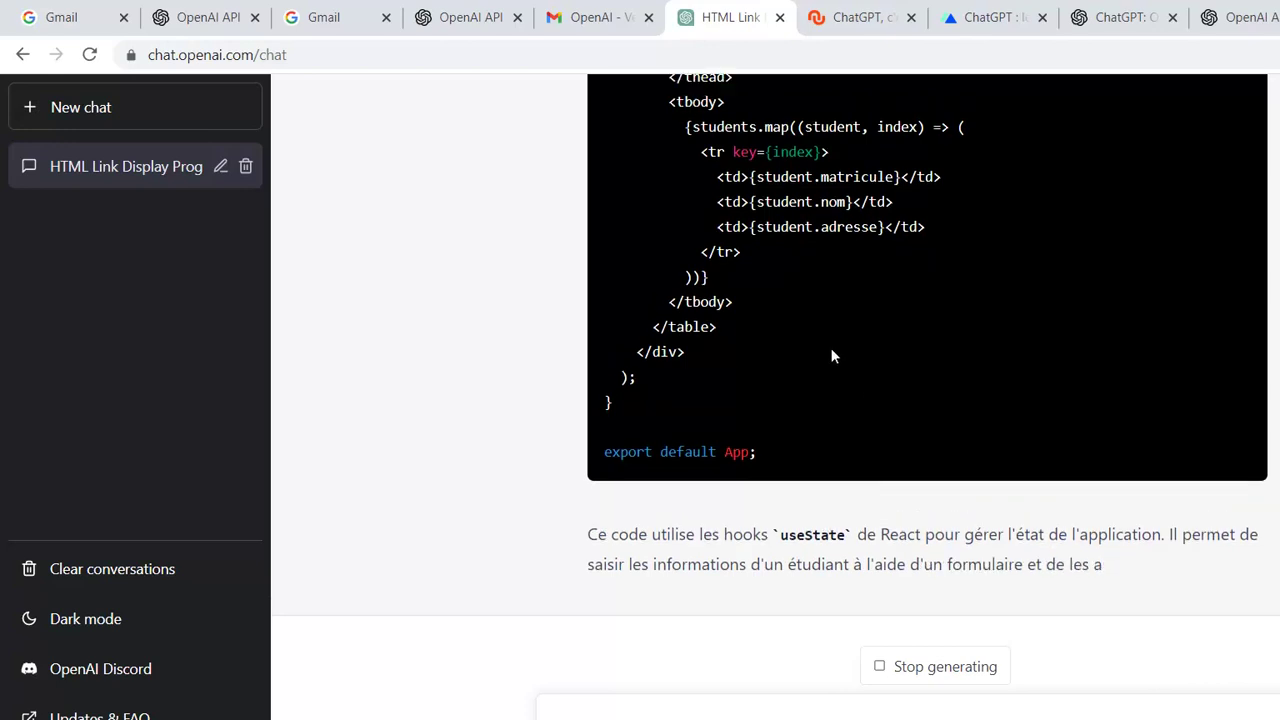
scroll(831, 348, "up", 7)
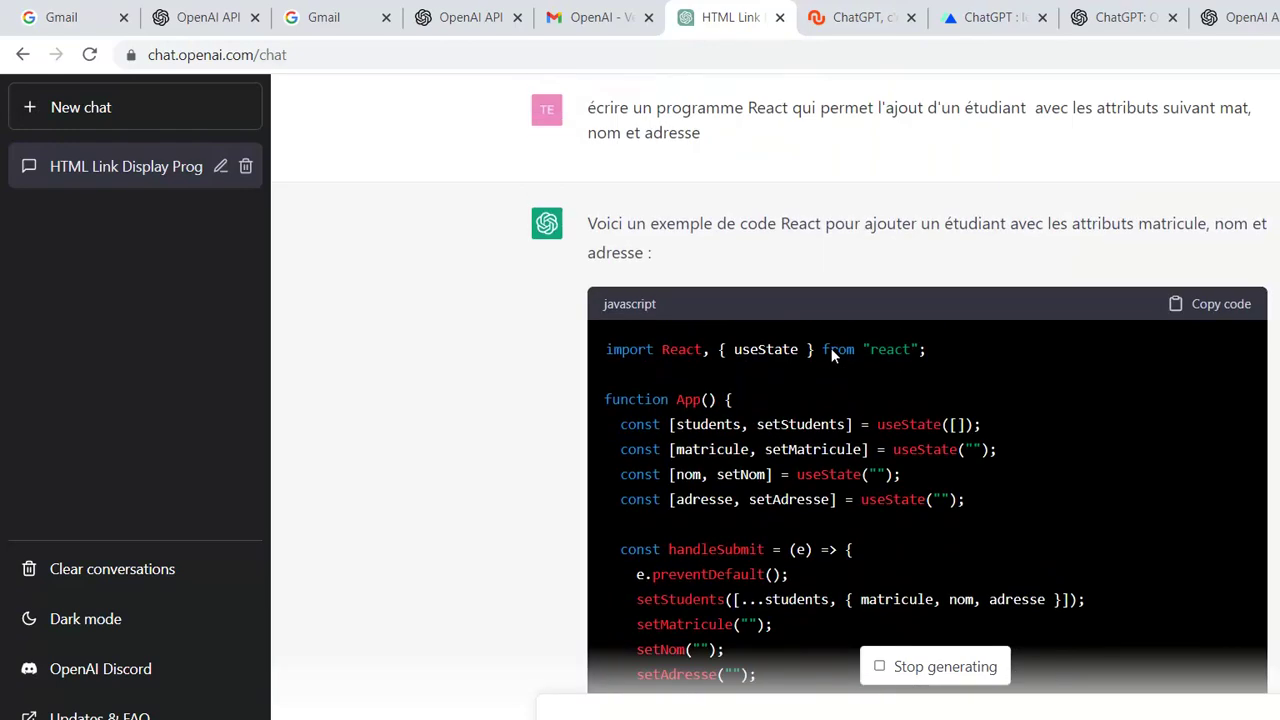
scroll(831, 352, "down", 3)
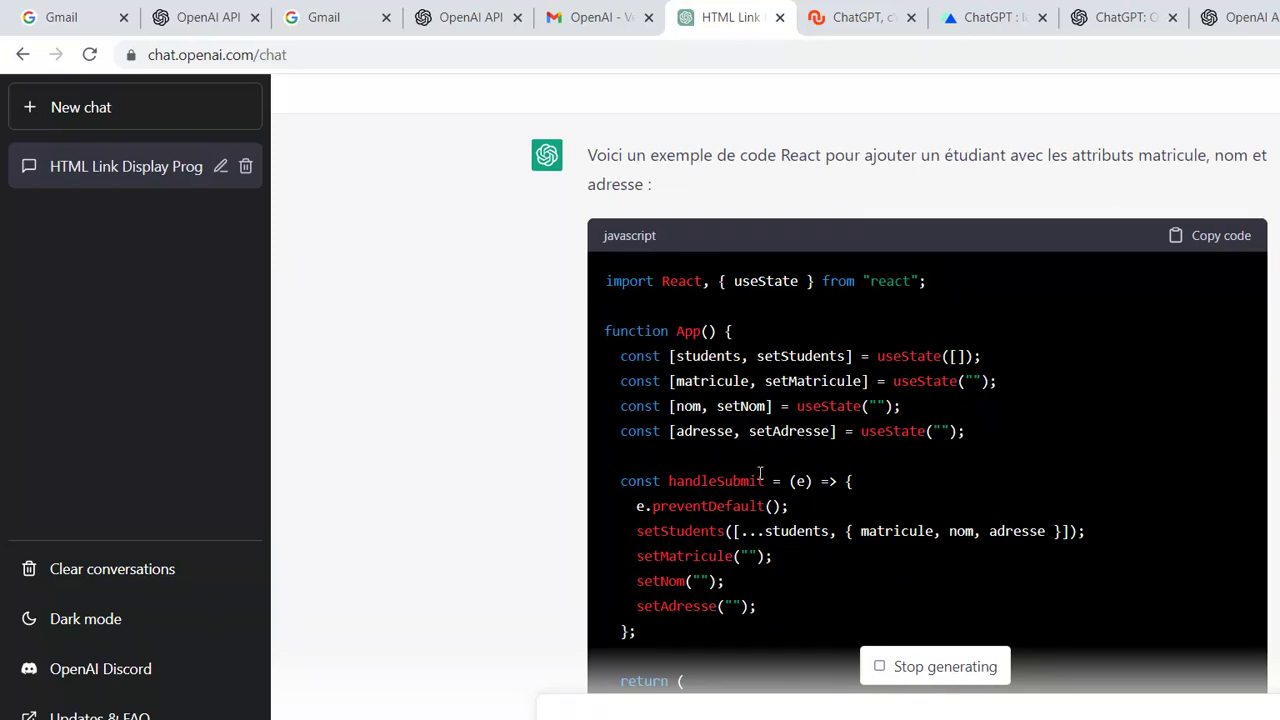
scroll(808, 479, "down", 2)
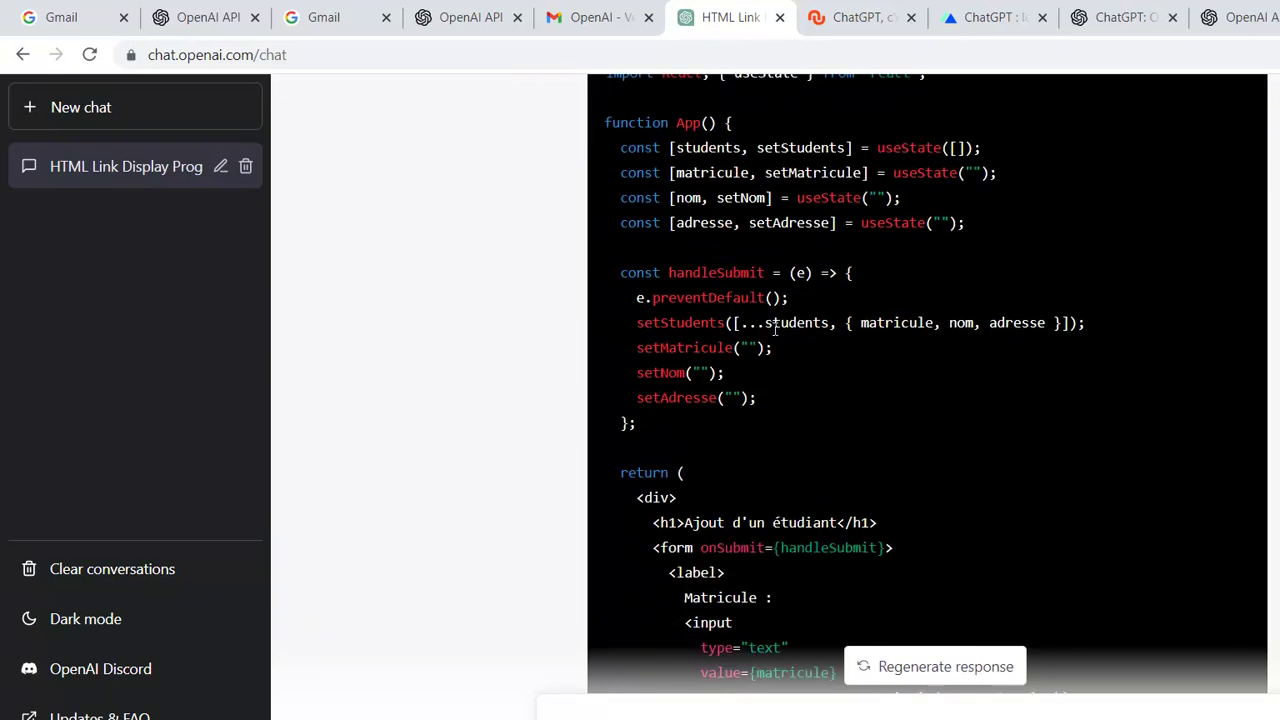
scroll(760, 405, "down", 2)
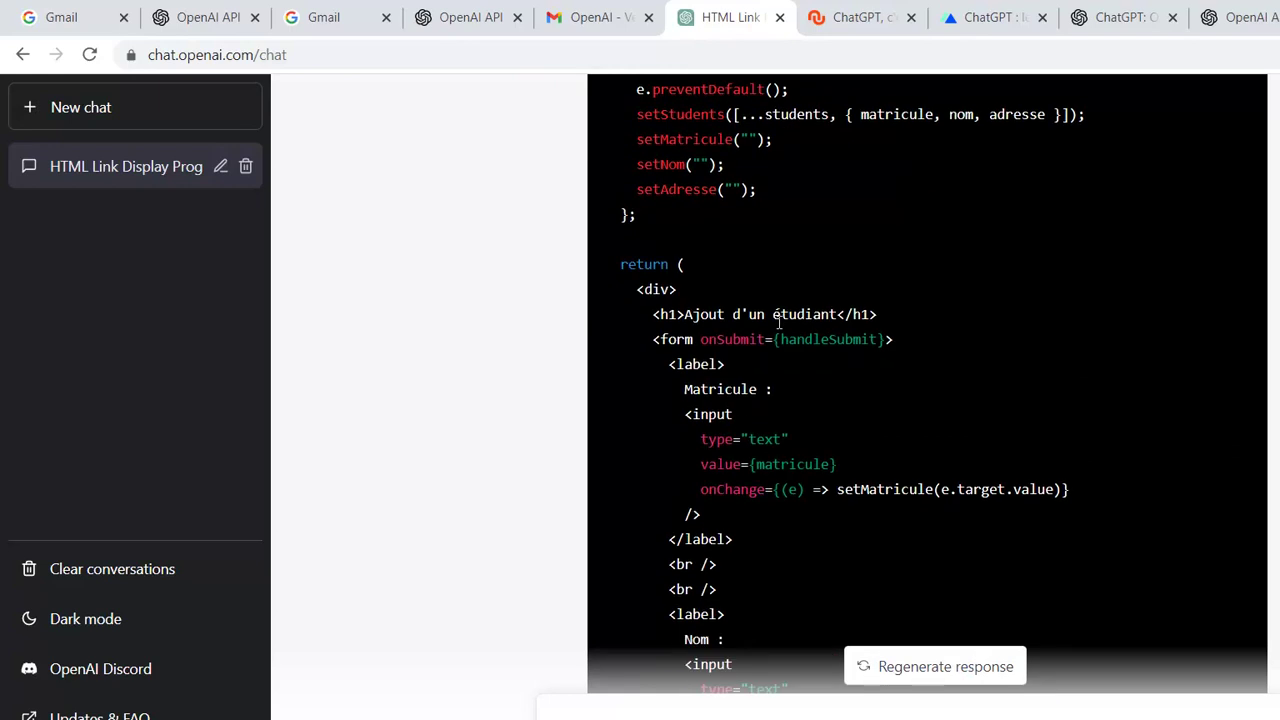
scroll(749, 400, "down", 7)
scroll(770, 440, "down", 7)
scroll(775, 445, "up", 2)
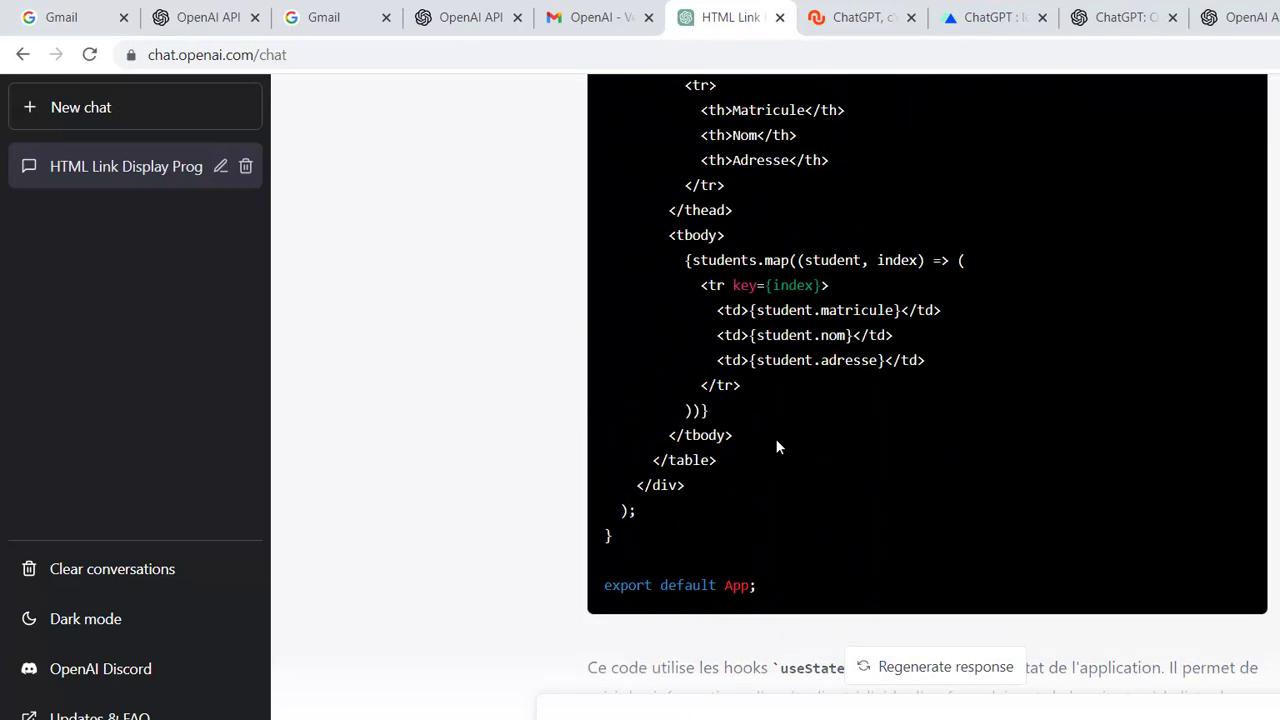
scroll(776, 437, "up", 6)
scroll(781, 435, "down", 3)
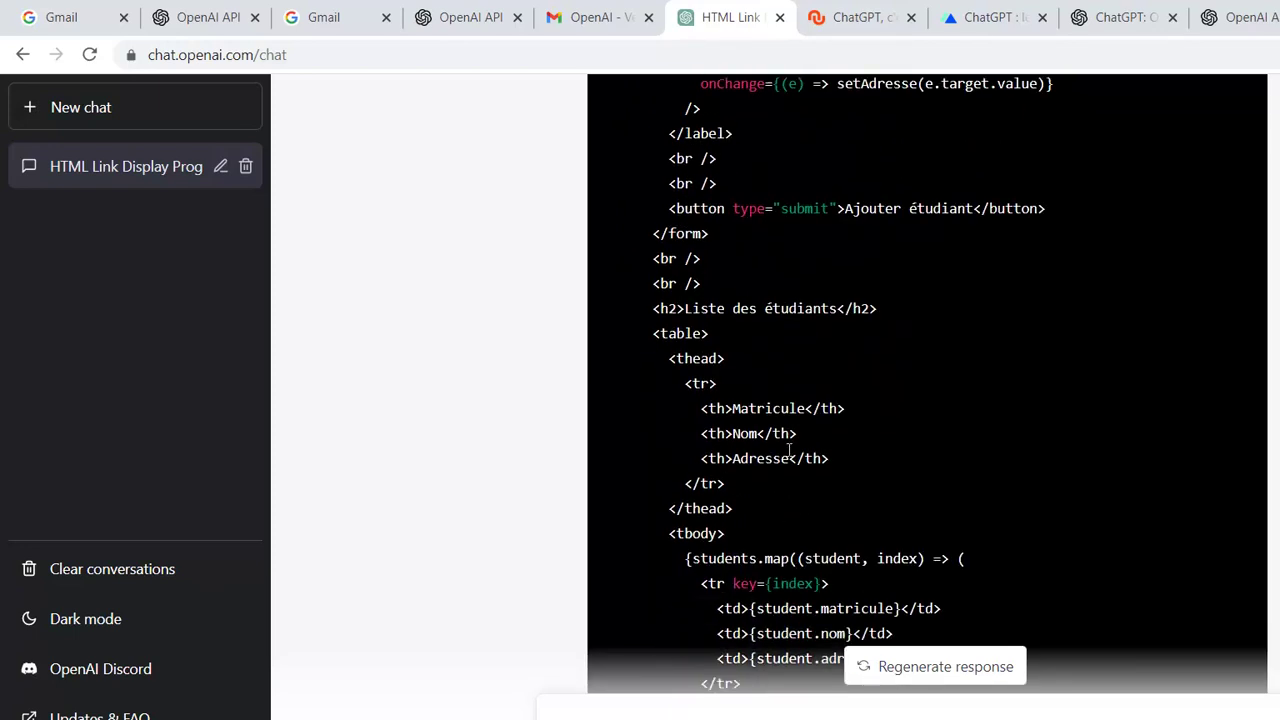
scroll(790, 452, "down", 3)
scroll(793, 450, "up", 7)
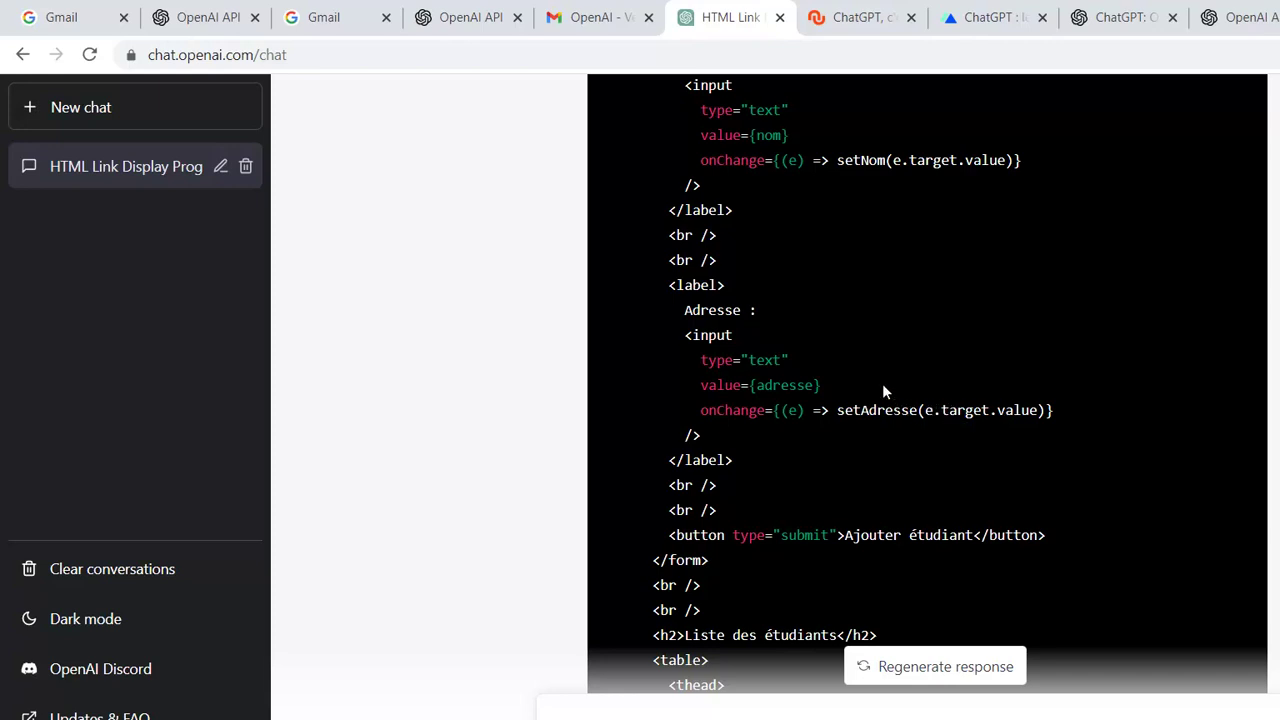
scroll(845, 300, "up", 3)
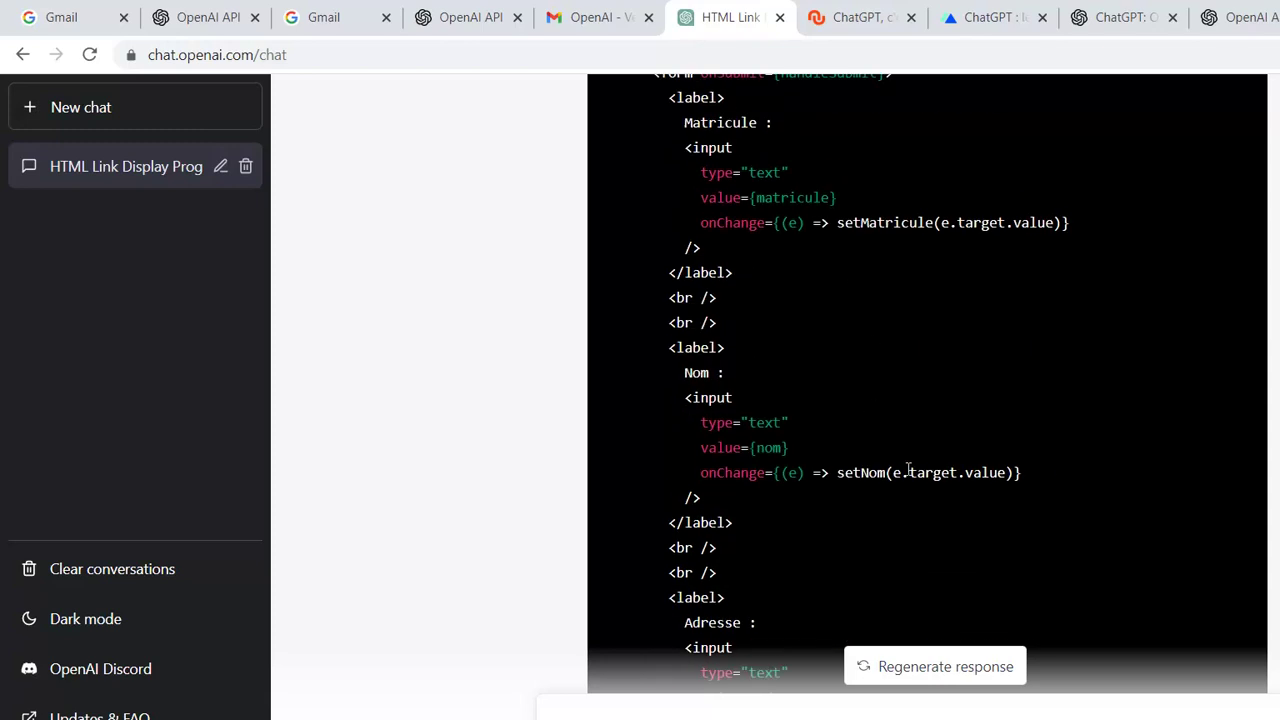
scroll(908, 470, "up", 1)
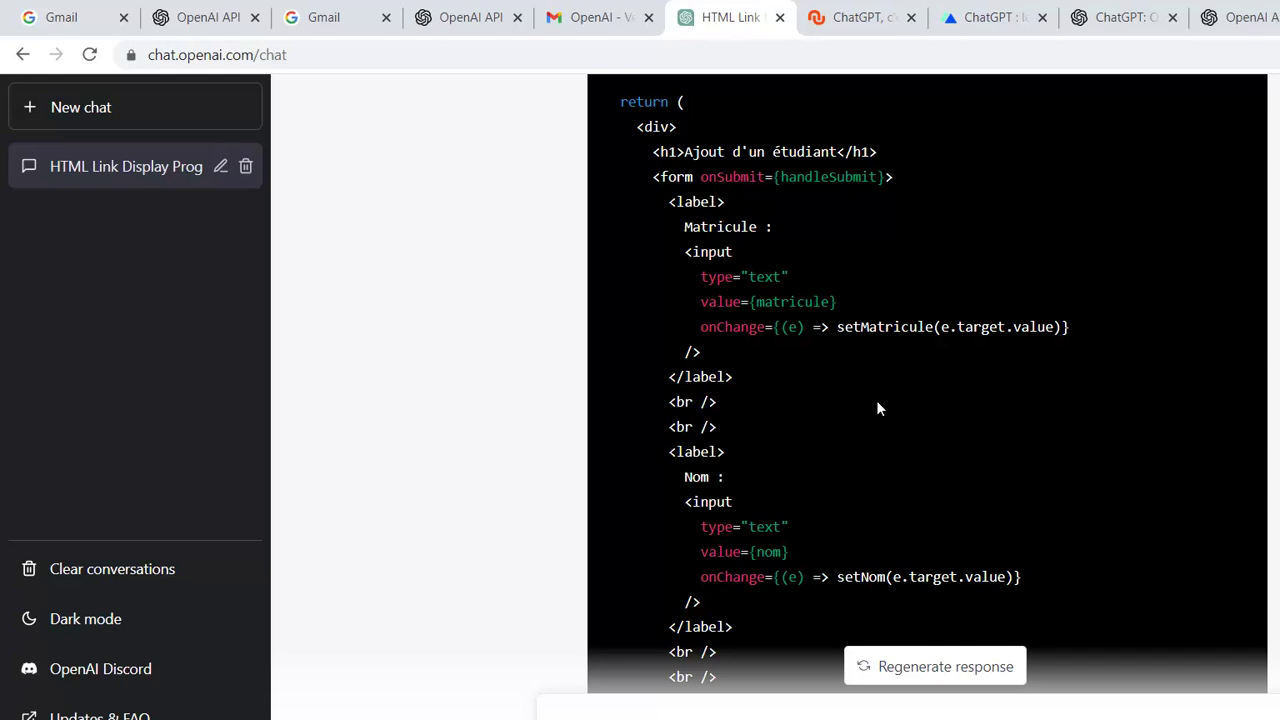
scroll(877, 406, "down", 3)
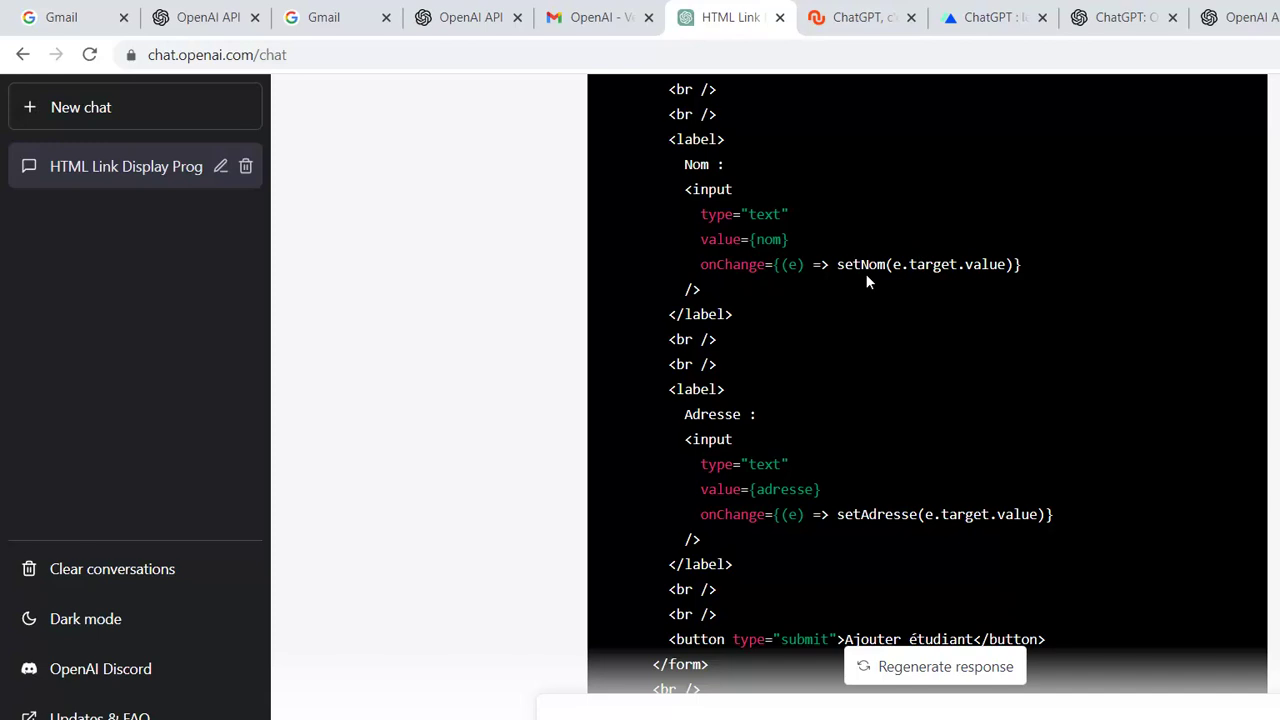
scroll(901, 360, "down", 2)
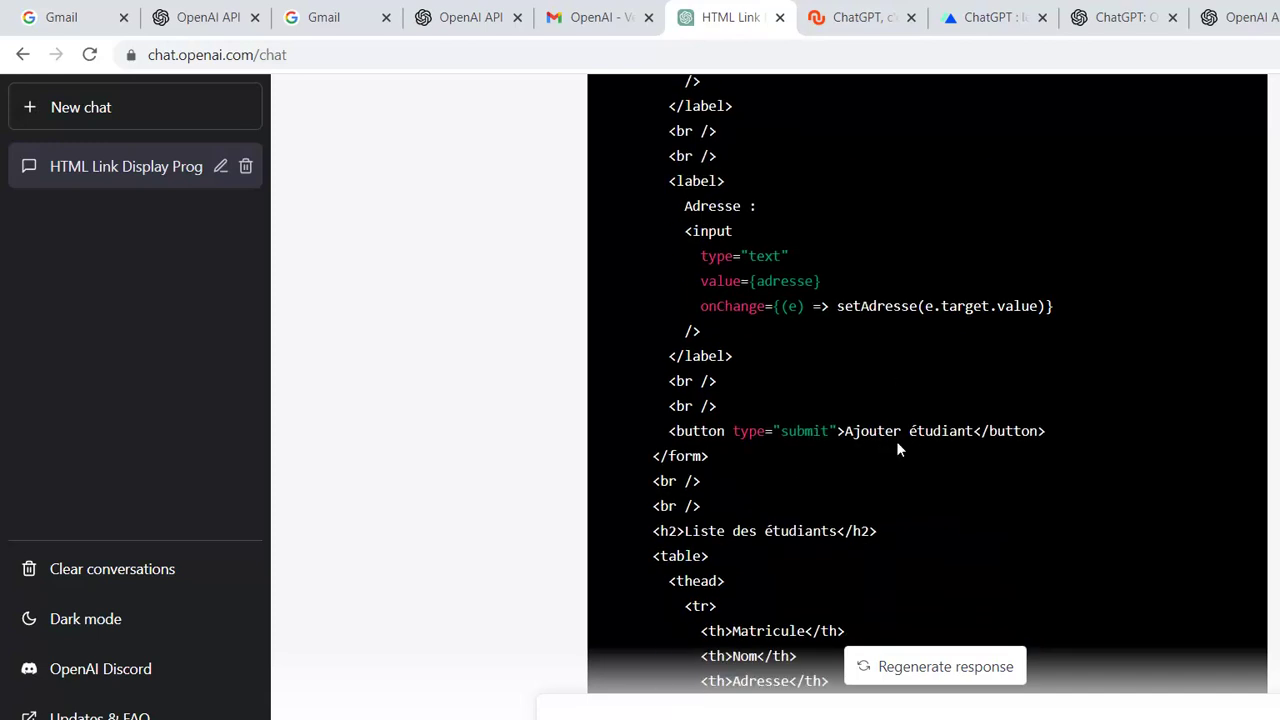
scroll(859, 443, "down", 6)
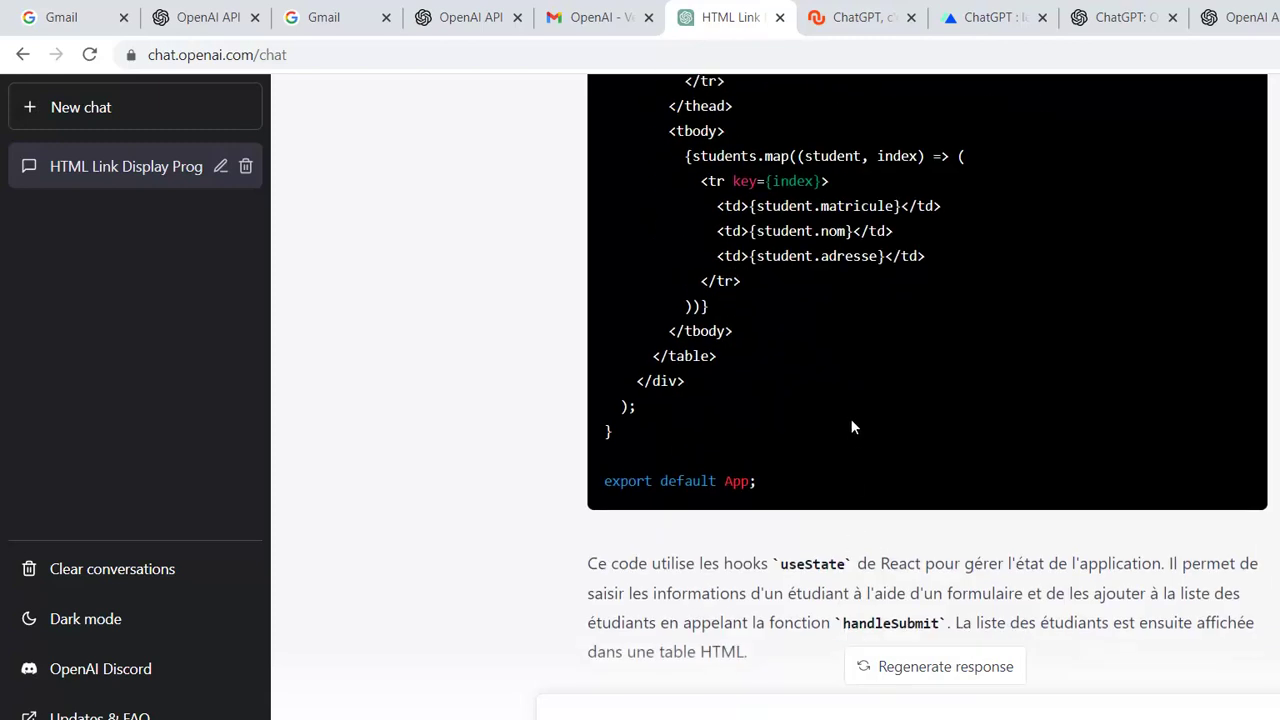
scroll(852, 340, "up", 8)
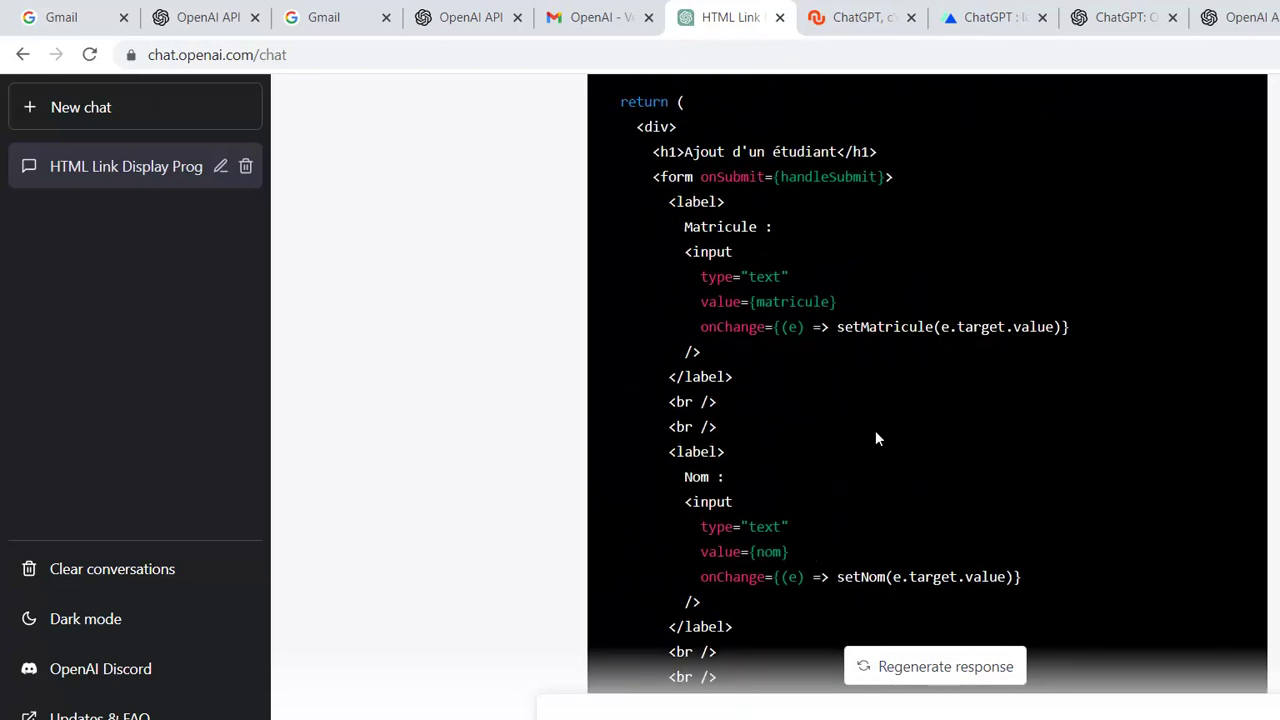
scroll(876, 445, "down", 3)
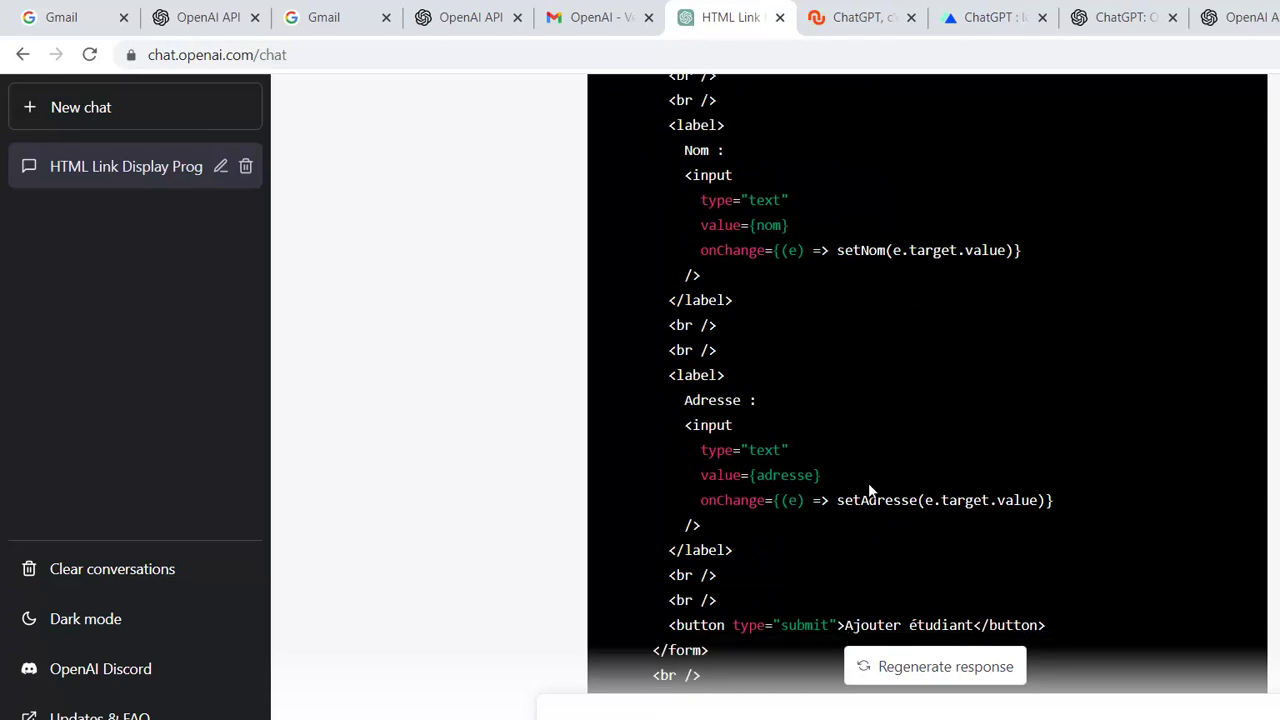
scroll(868, 488, "down", 2)
scroll(842, 444, "up", 8)
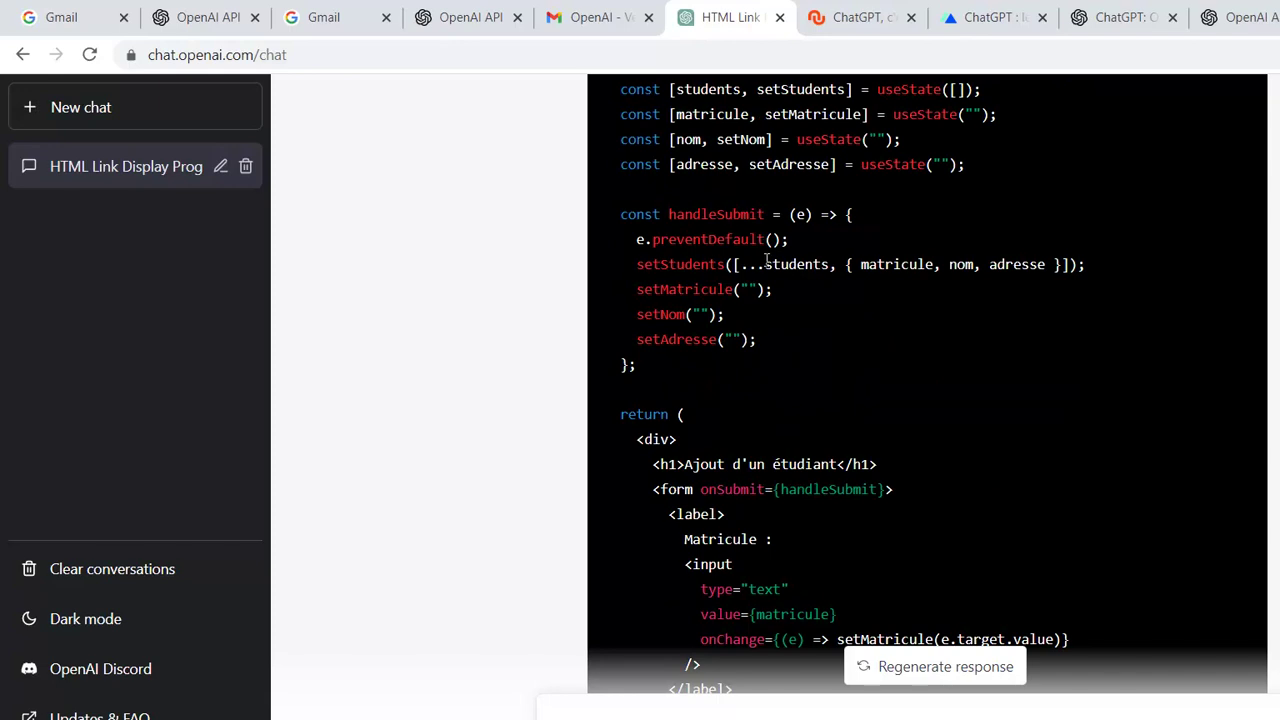
scroll(776, 291, "up", 2)
scroll(776, 291, "down", 1)
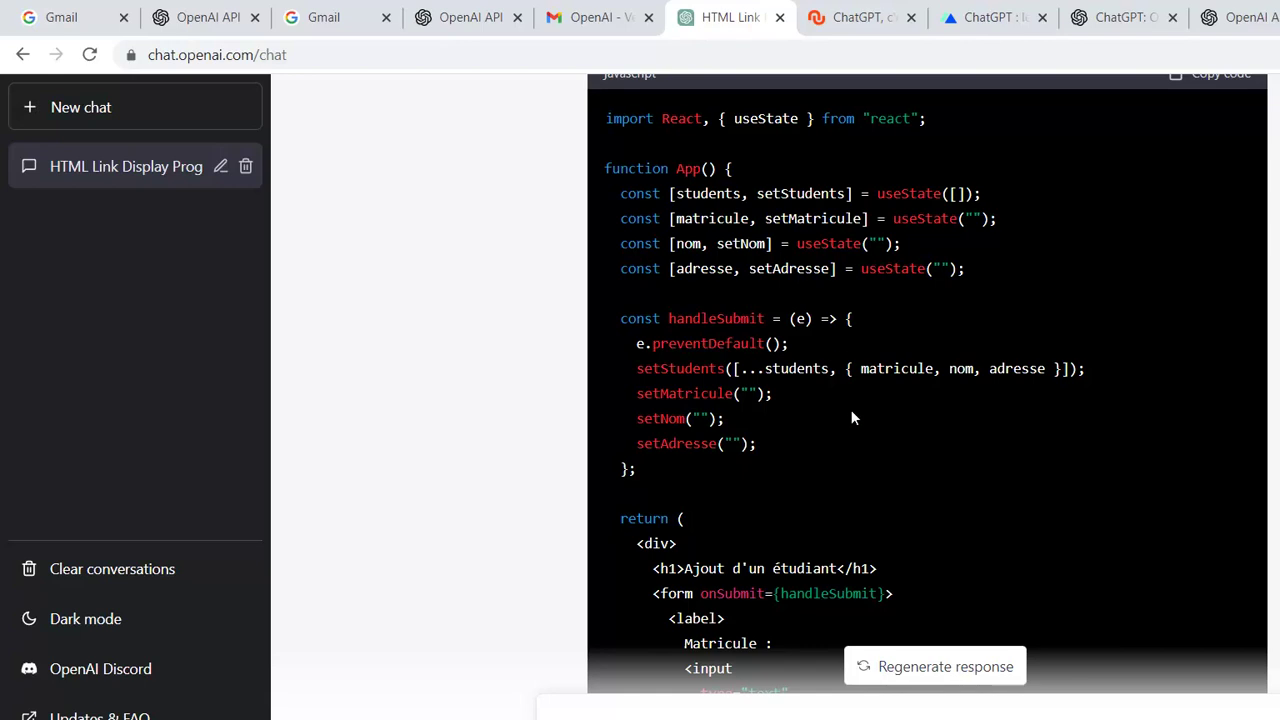
scroll(865, 405, "down", 8)
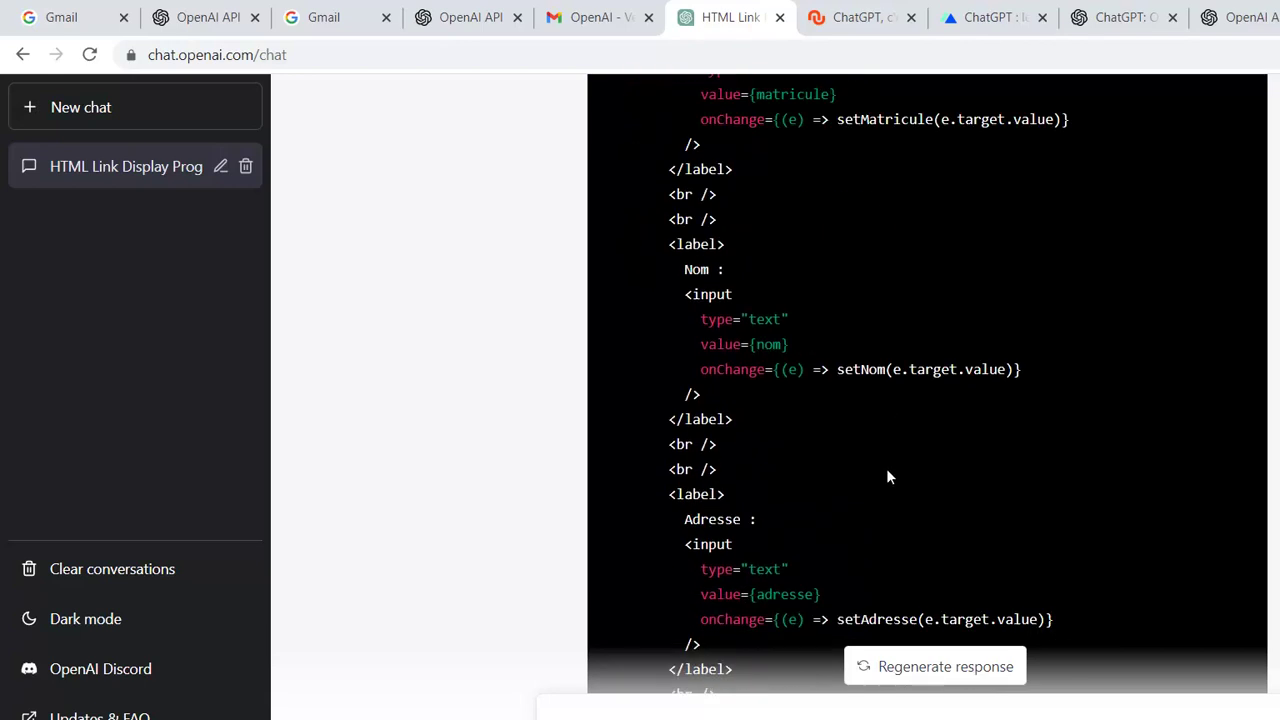
scroll(894, 478, "up", 7)
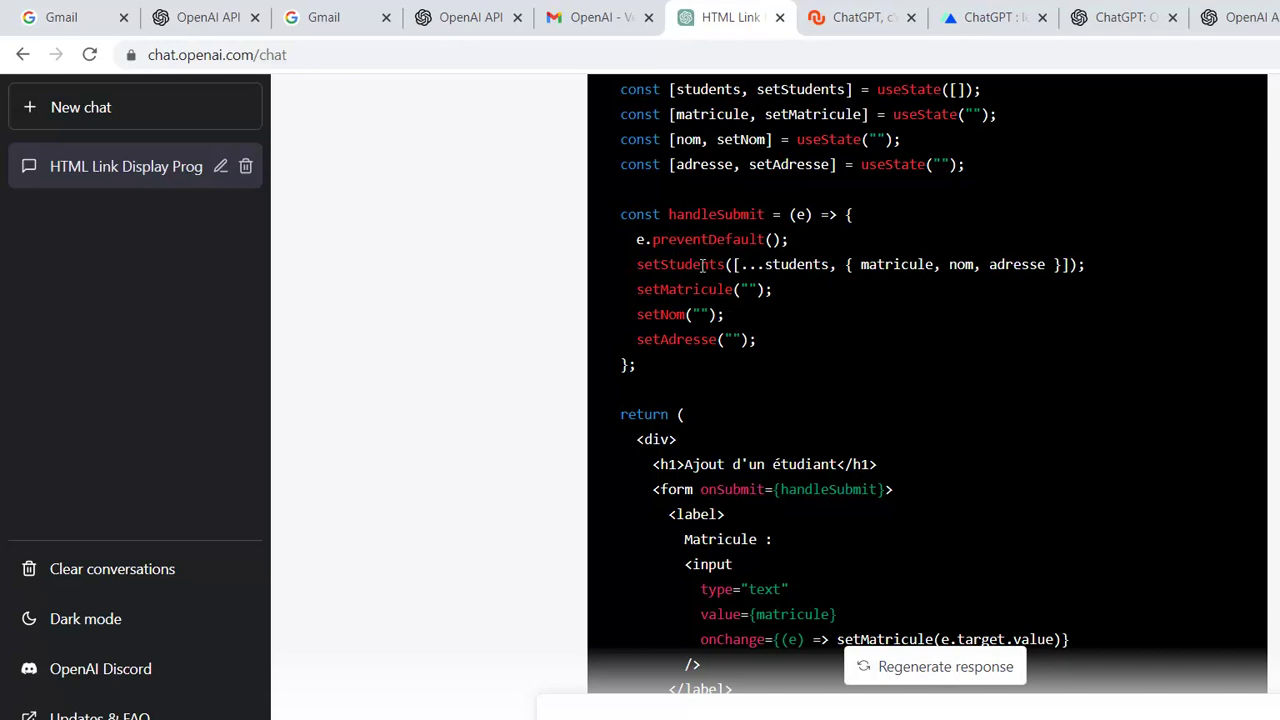
scroll(749, 307, "down", 3)
scroll(748, 308, "down", 12)
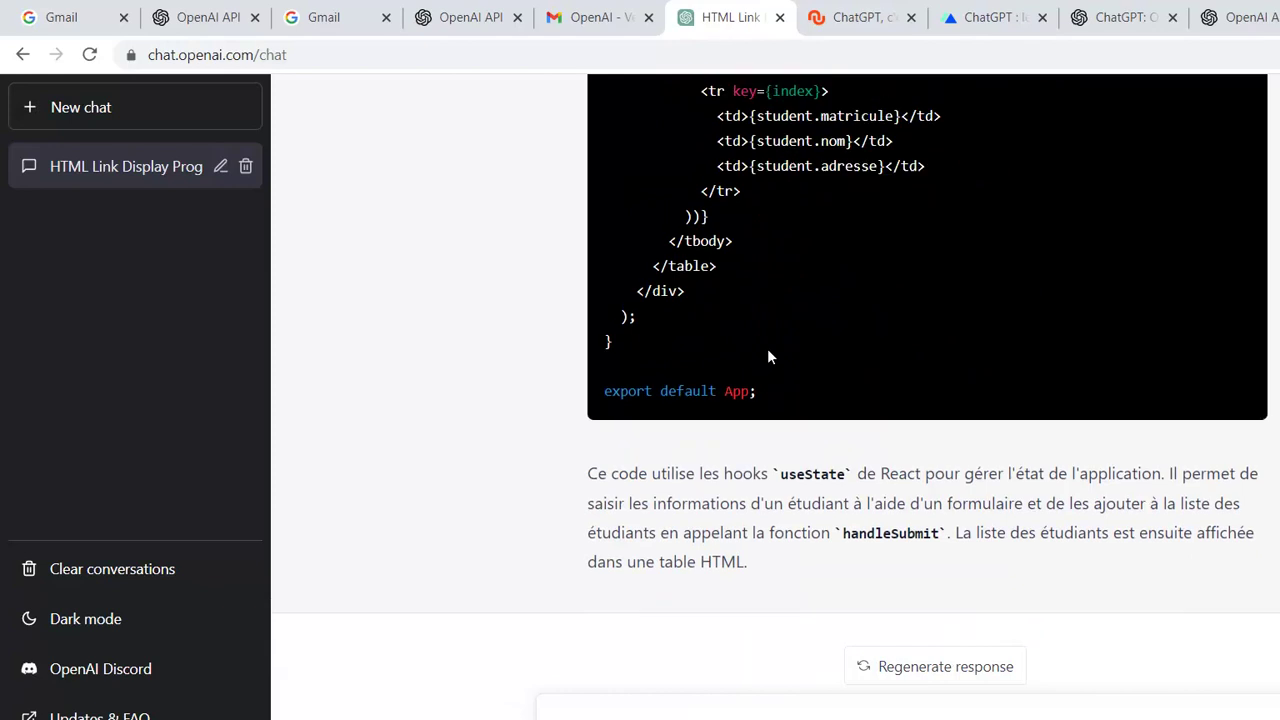
scroll(768, 357, "up", 3)
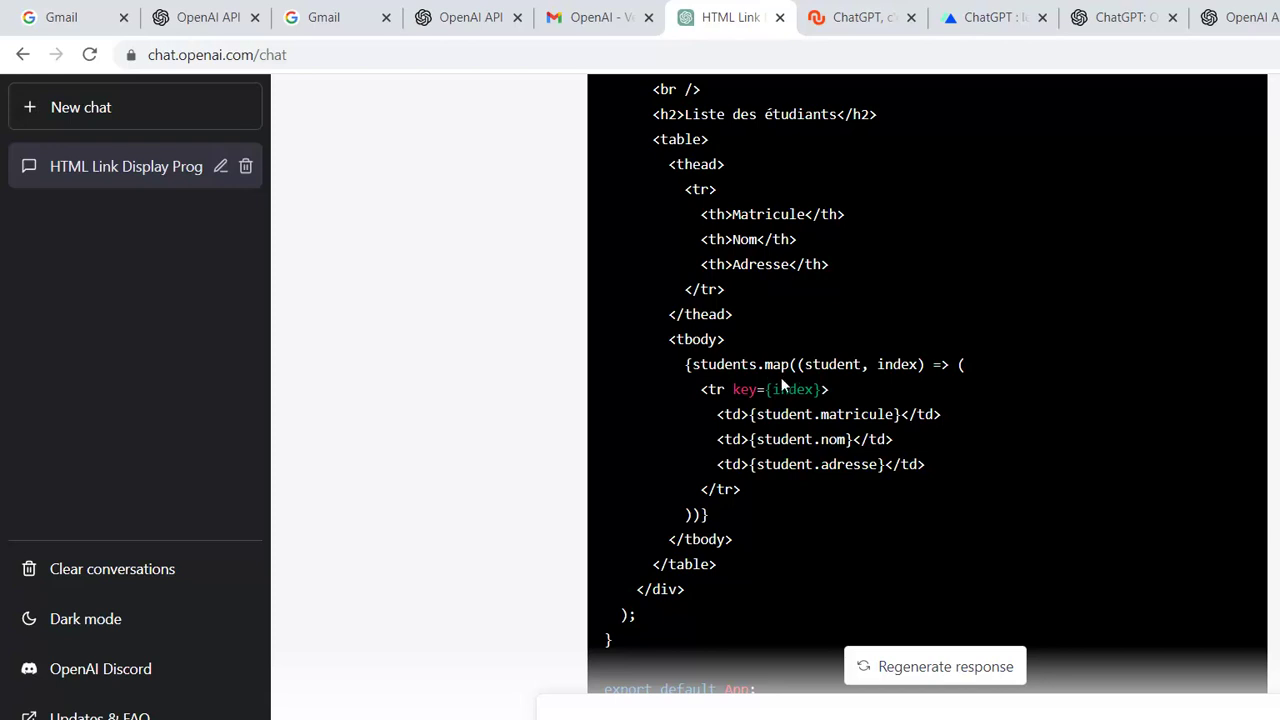
scroll(792, 405, "down", 3)
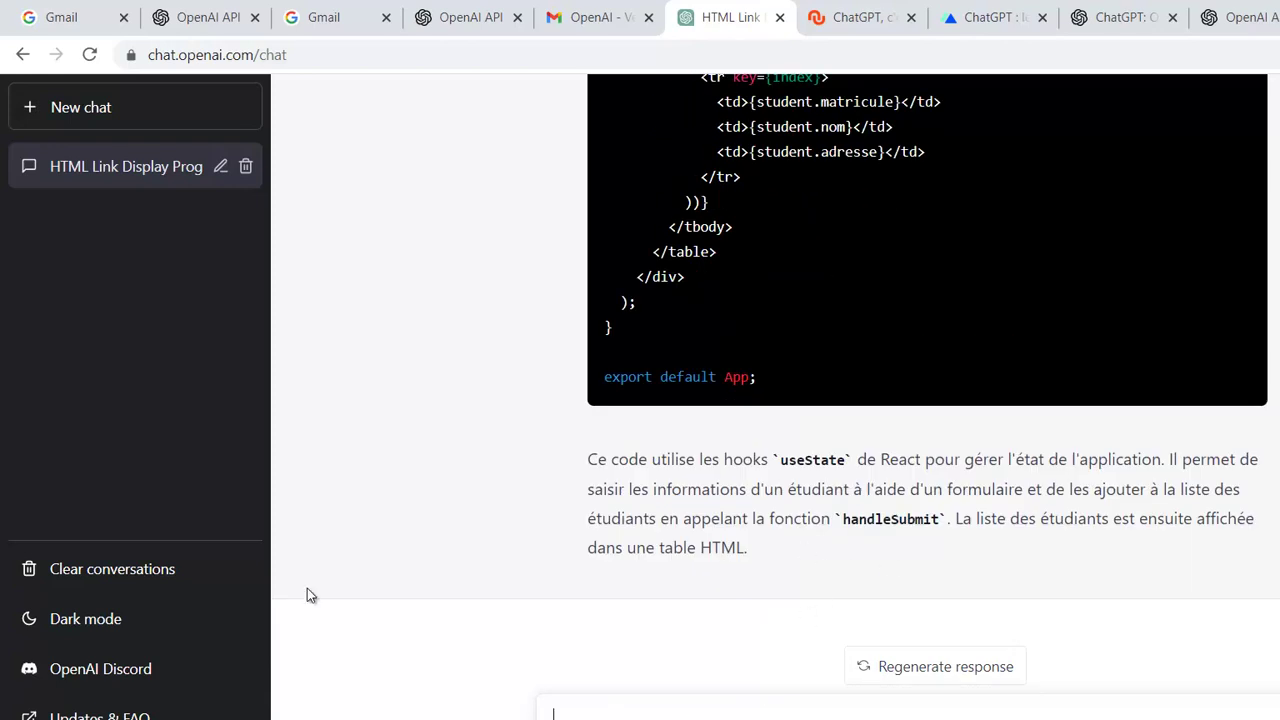
- Type 'écrire un programme spring boot… créer l'entité Etudiant' with matricule, nom, adresse, telephone attributes
type("ecrire un")
key("BackSpace")
key("BackSpace")
key("BackSpace")
key("BackSpace")
key("BackSpace")
key("BackSpace")
key("BackSpace")
type("écr")
type("ire ")
type("un prog")
type("ramme")
type(" en r")
type("ing b")
type("oot")
type(" qui")
type(" pr")
type("er")
type("d")
type("e créer l'")
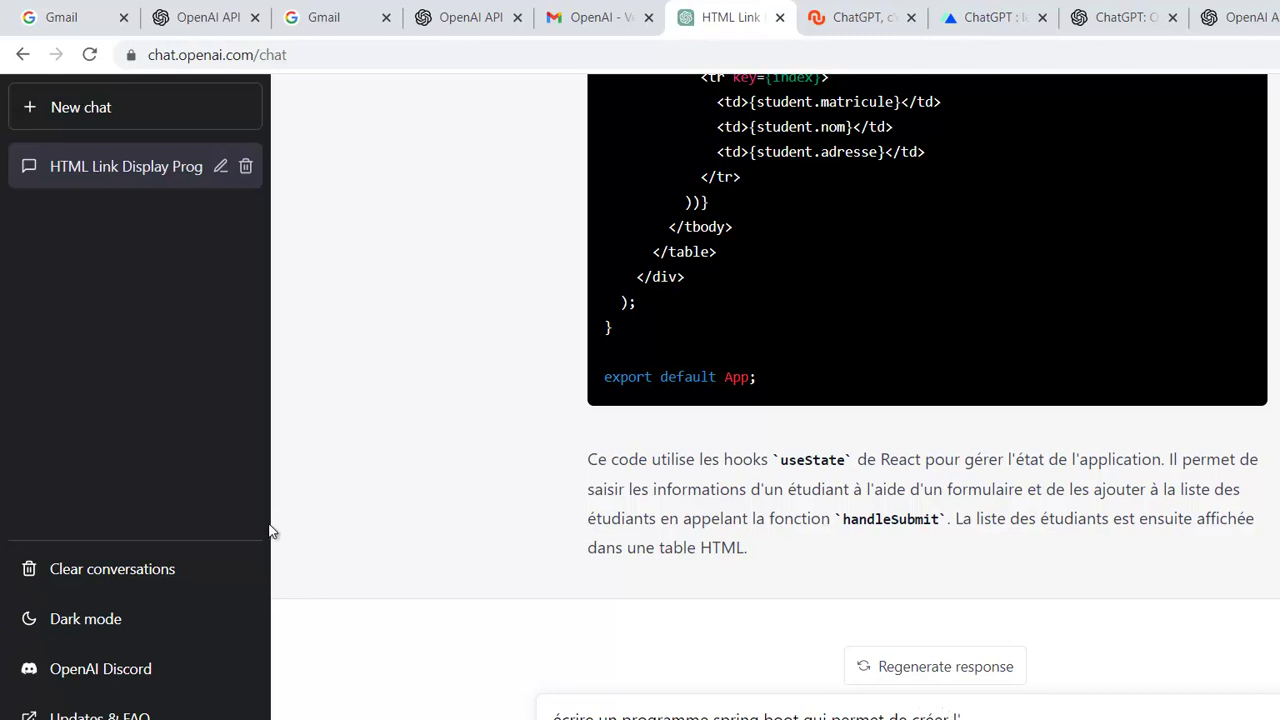
type("entité Etudiant dont les attributs")
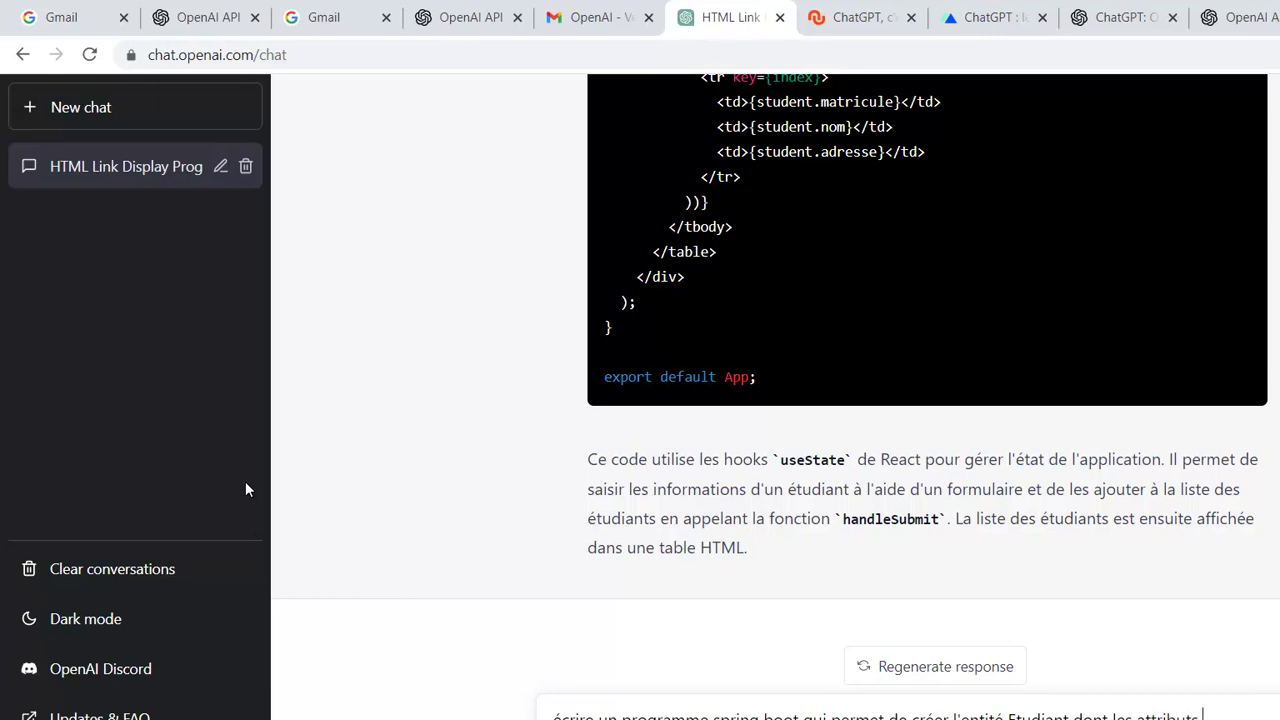
type(" sont matricule")
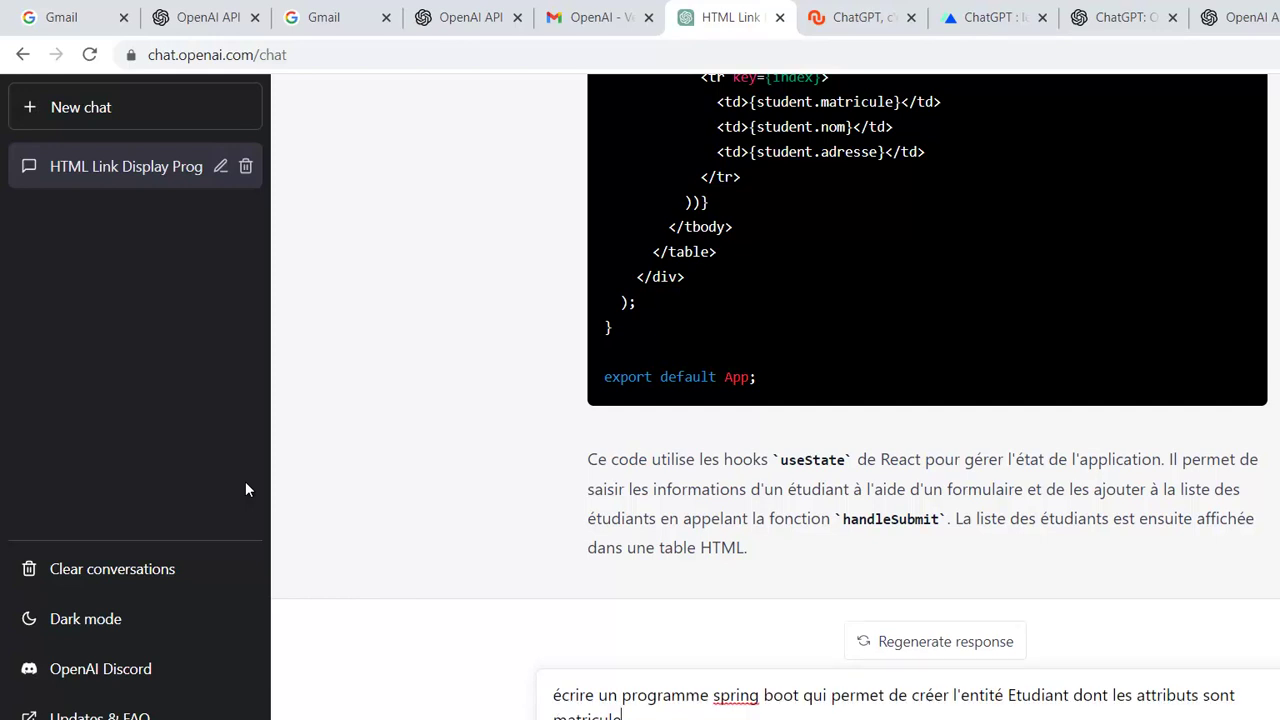
type(", nom, adresse et telephone")
- Send the Spring Boot Etudiant entity prompt, leaving 'spring' unchanged after the spelling check
right_click(741, 693)
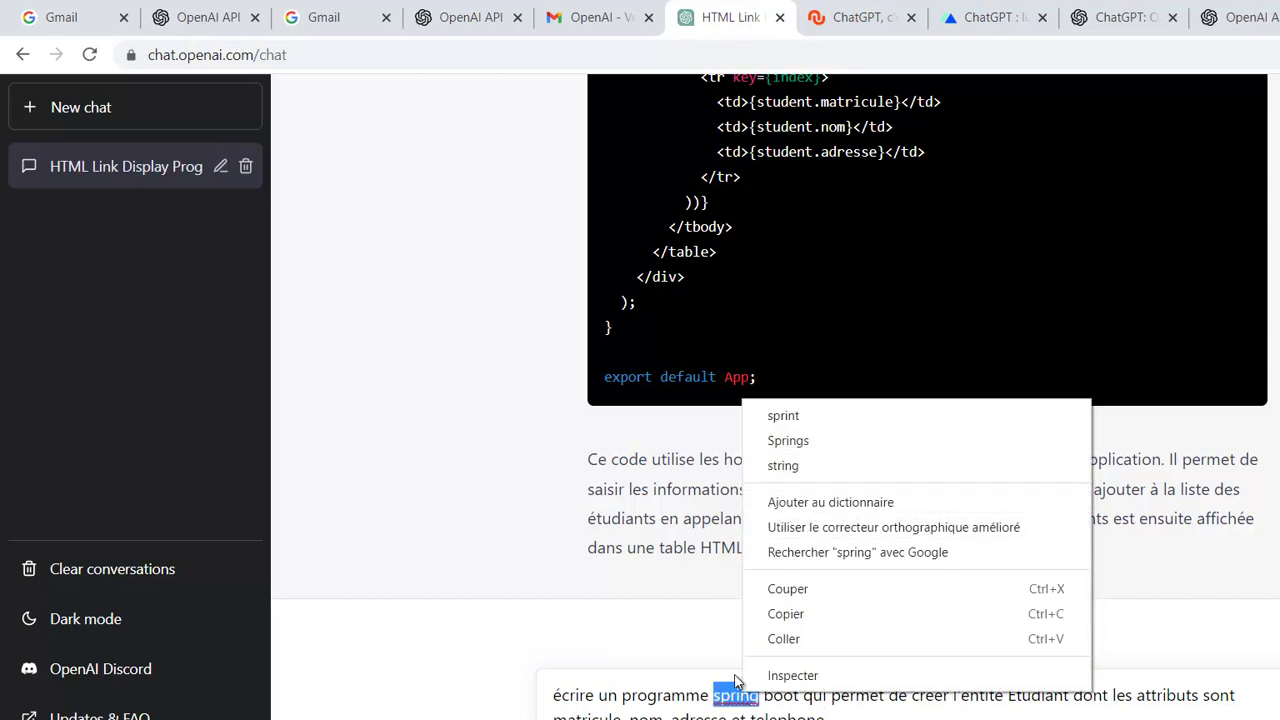
left_click(714, 676)
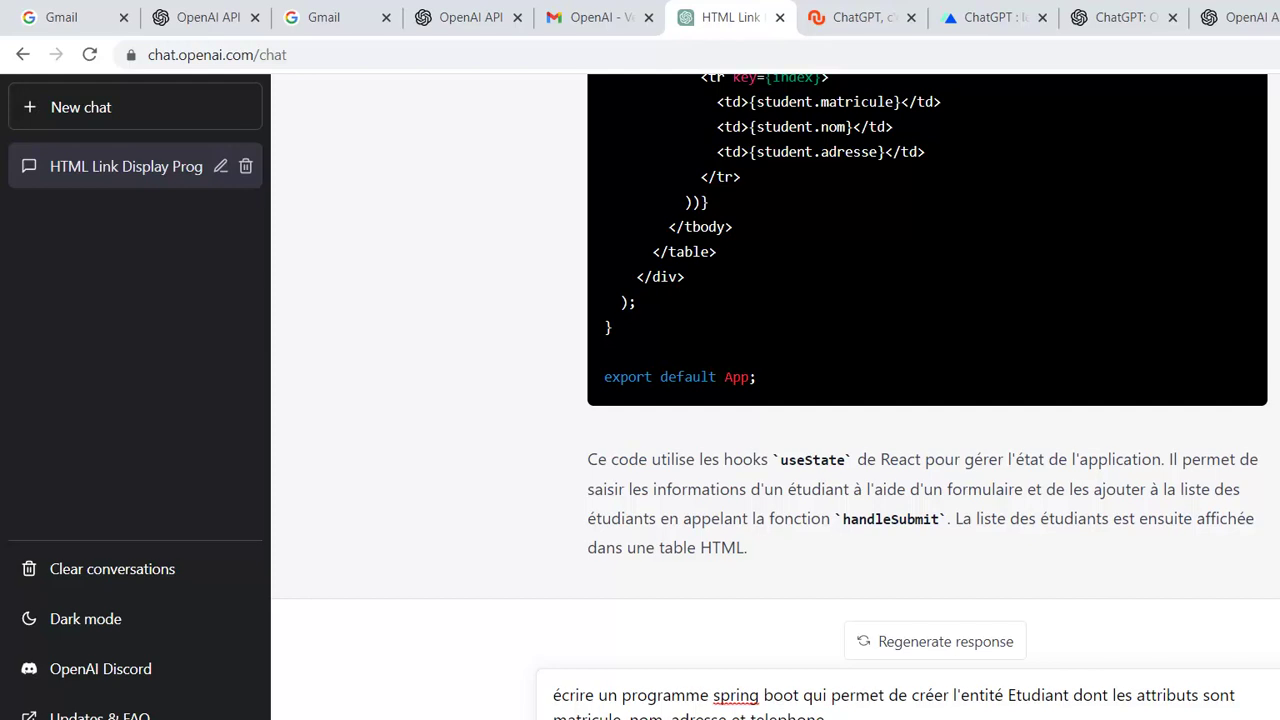
key("Return")
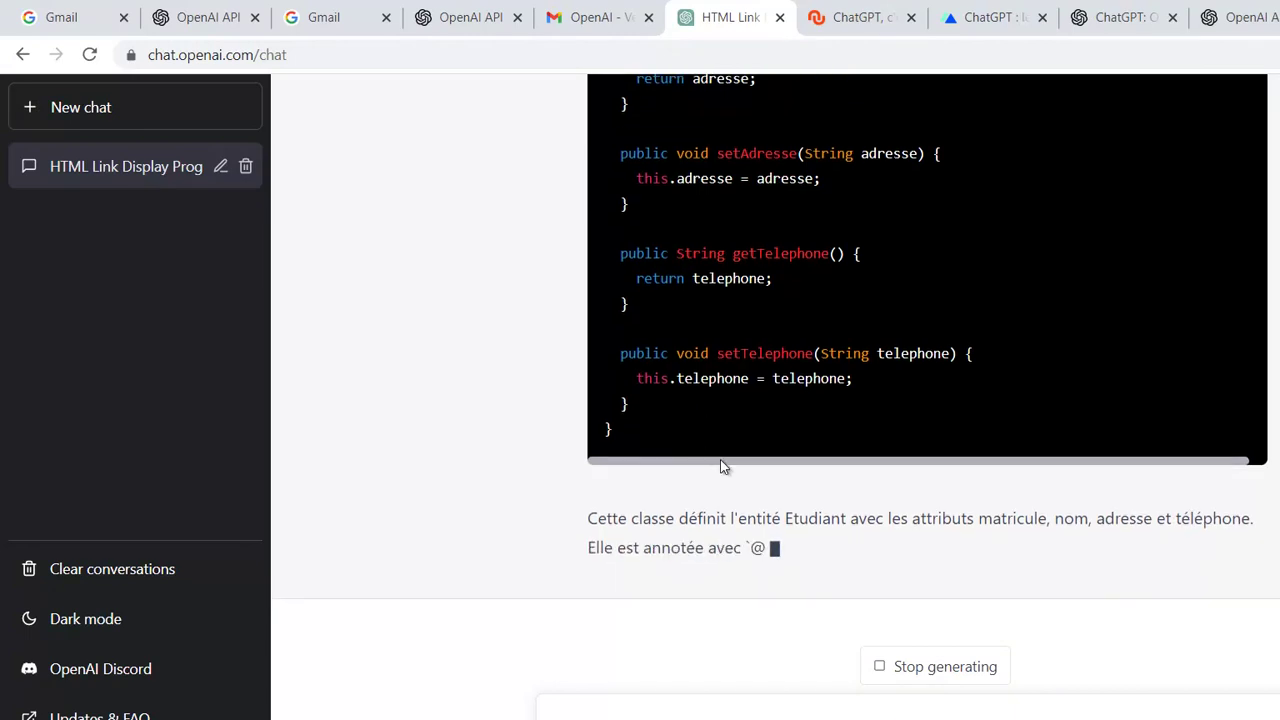
- Leave ChatGPT's Etudiant class answer and switch to Spring Tool Suite
key("alt+Tab")
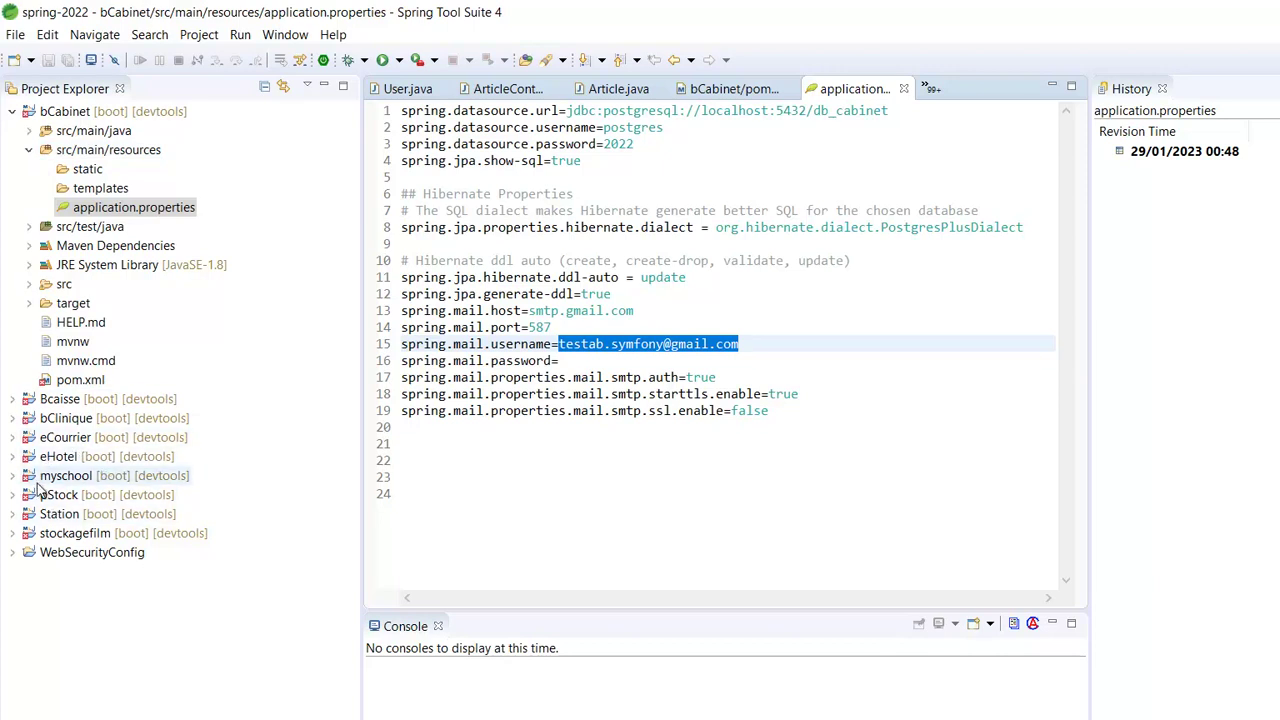
- Open myschool's com.pfe.myschool.model Etudiant.java and view its matricule, nom, prenom, adresse fields
left_click(17, 477)
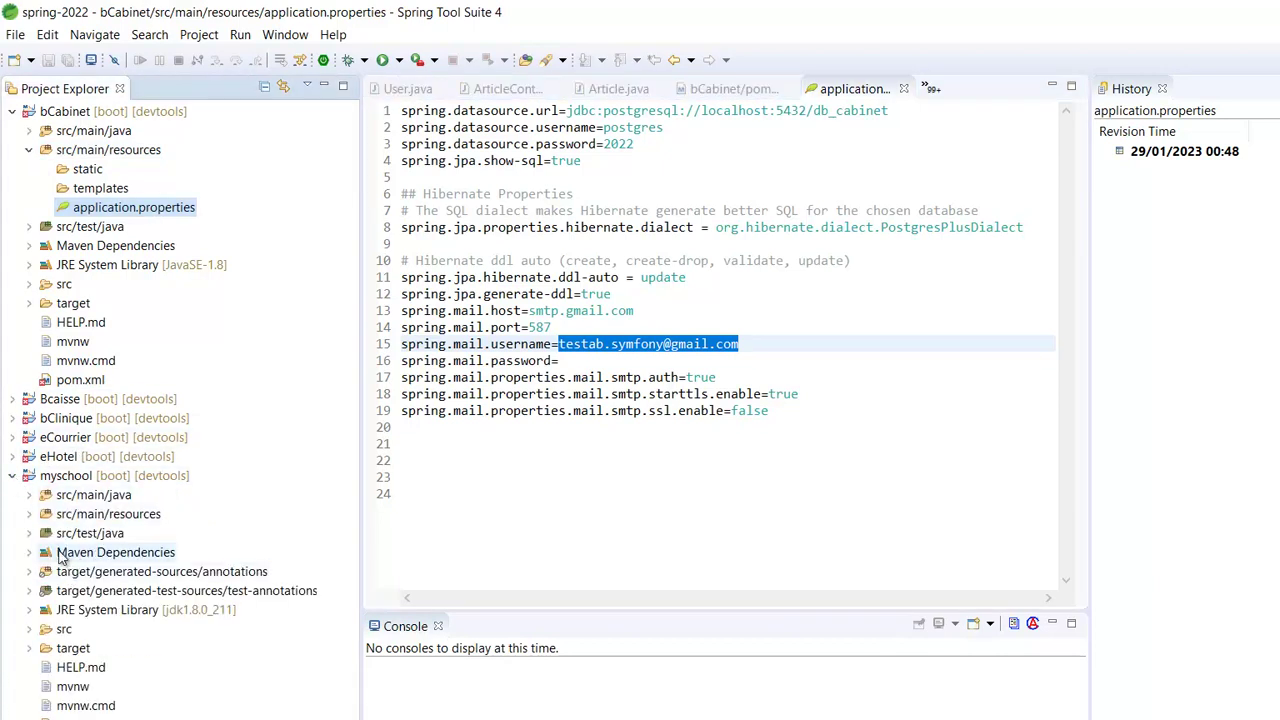
left_click(30, 496)
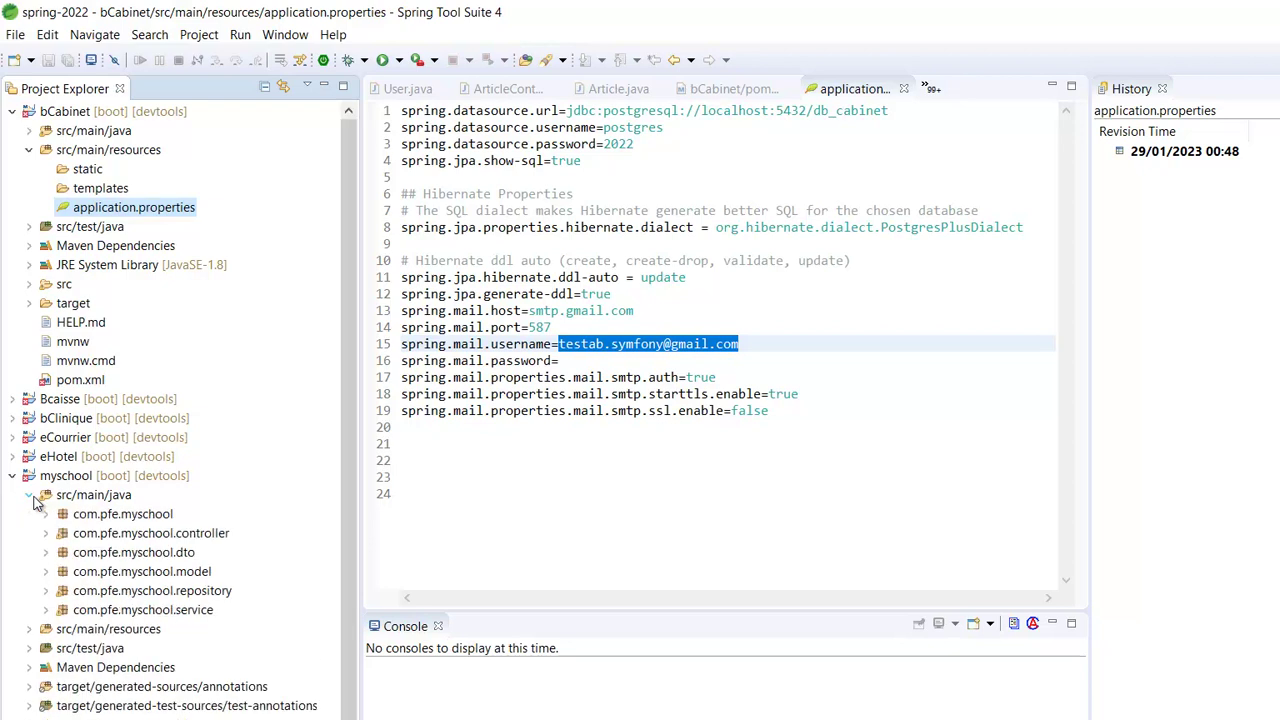
left_click(47, 572)
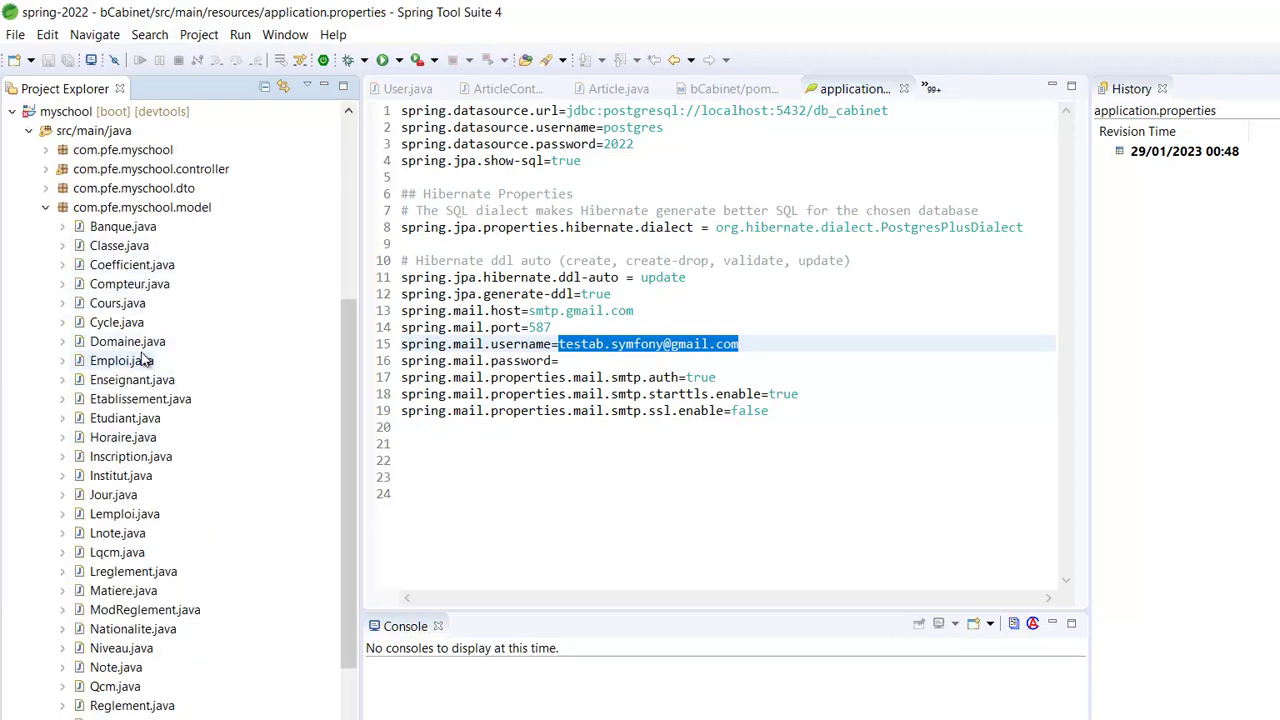
double_click(86, 419)
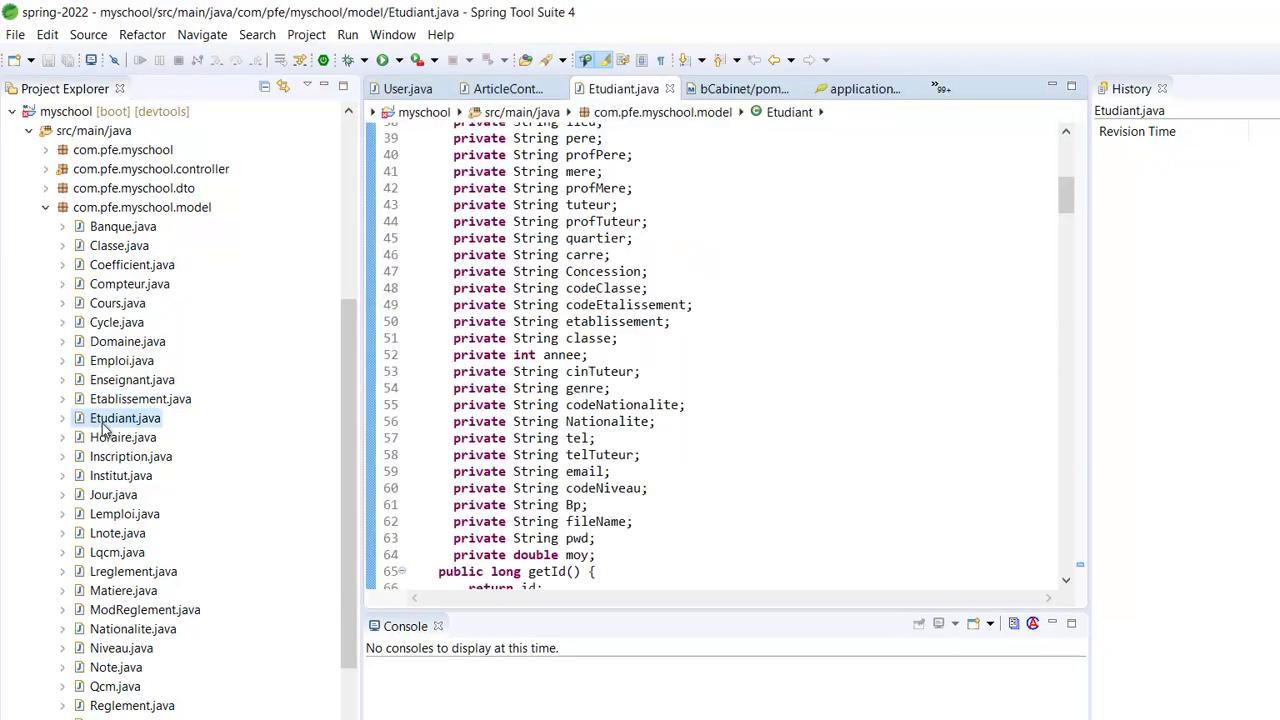
scroll(735, 401, "up", 13)
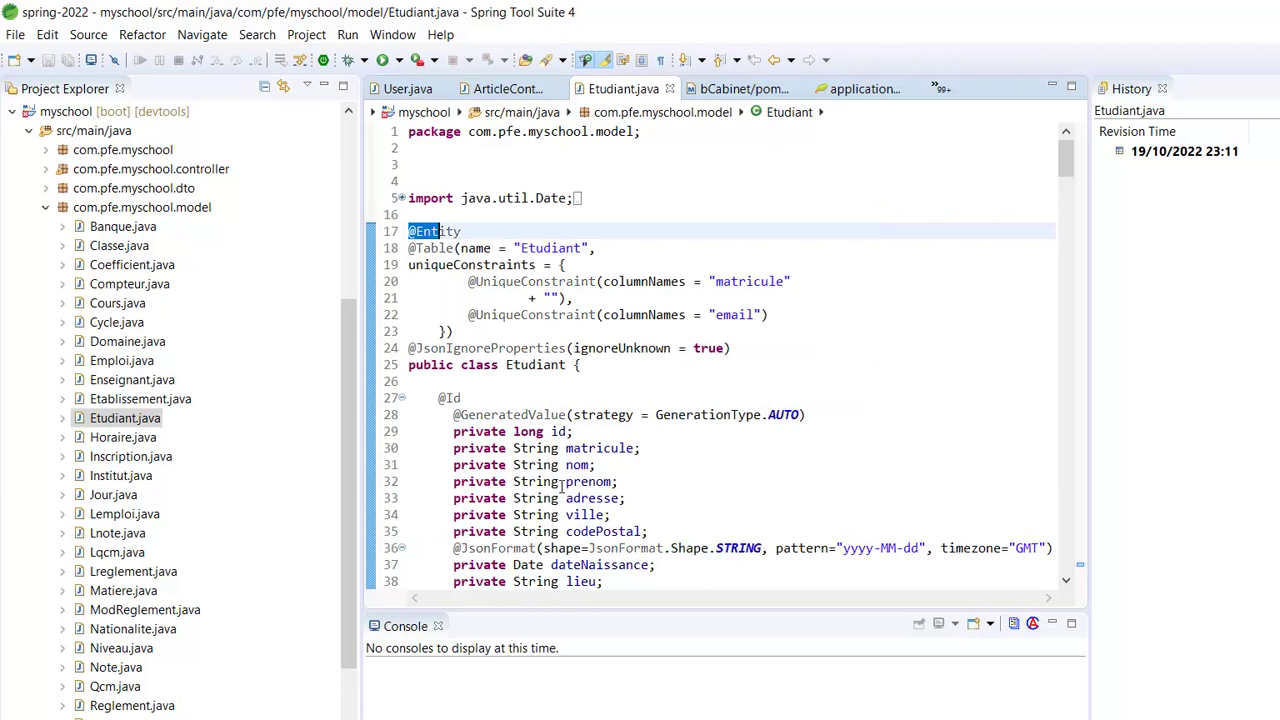
scroll(560, 470, "down", 2)
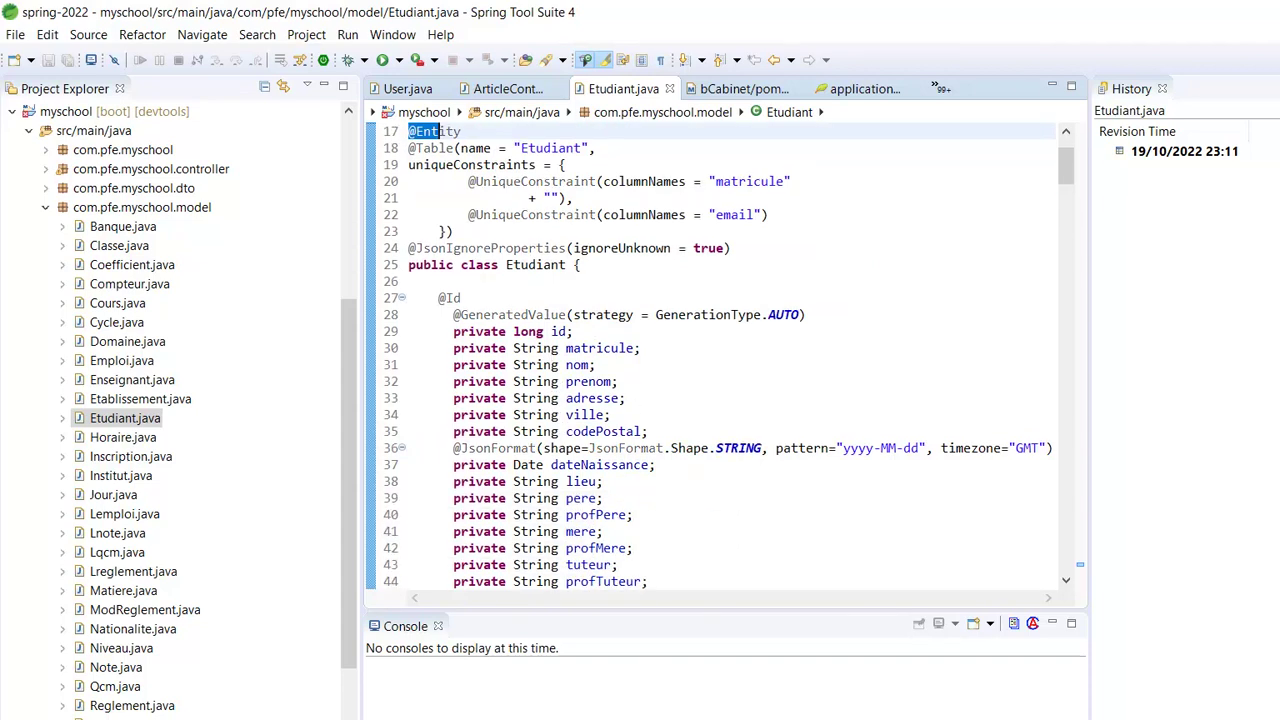
mouse_move(686, 718)
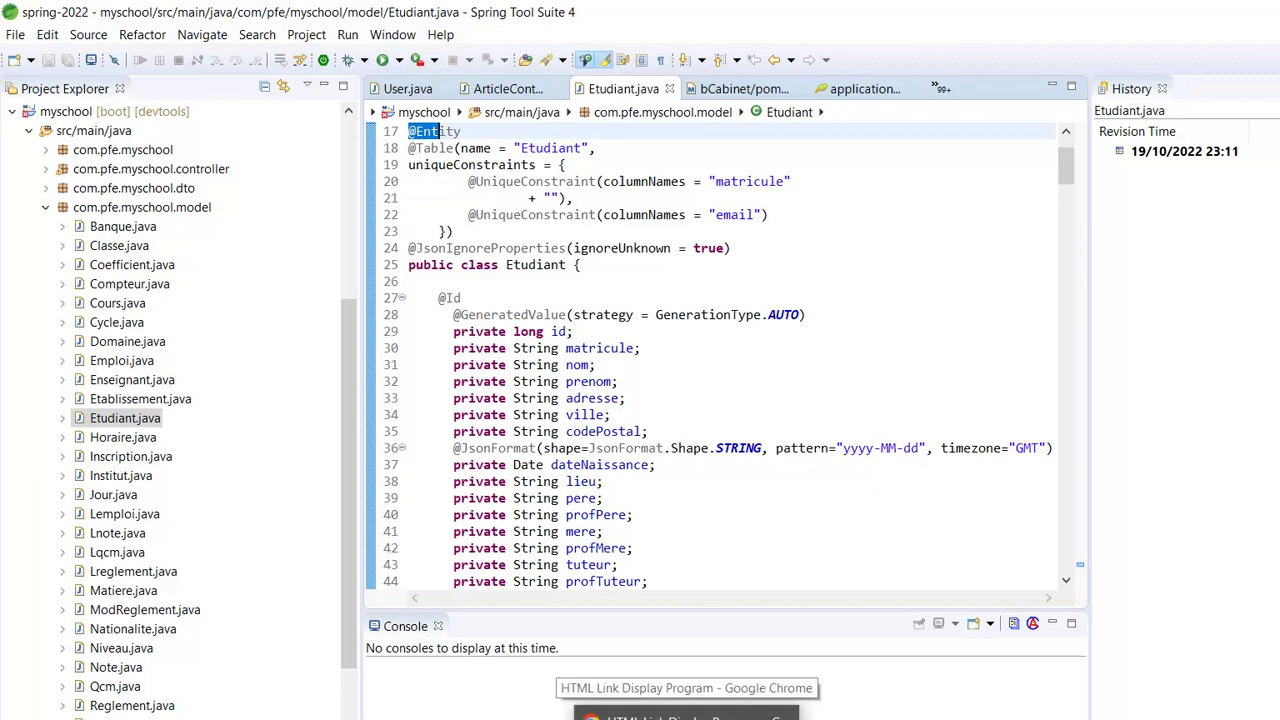
mouse_move(428, 718)
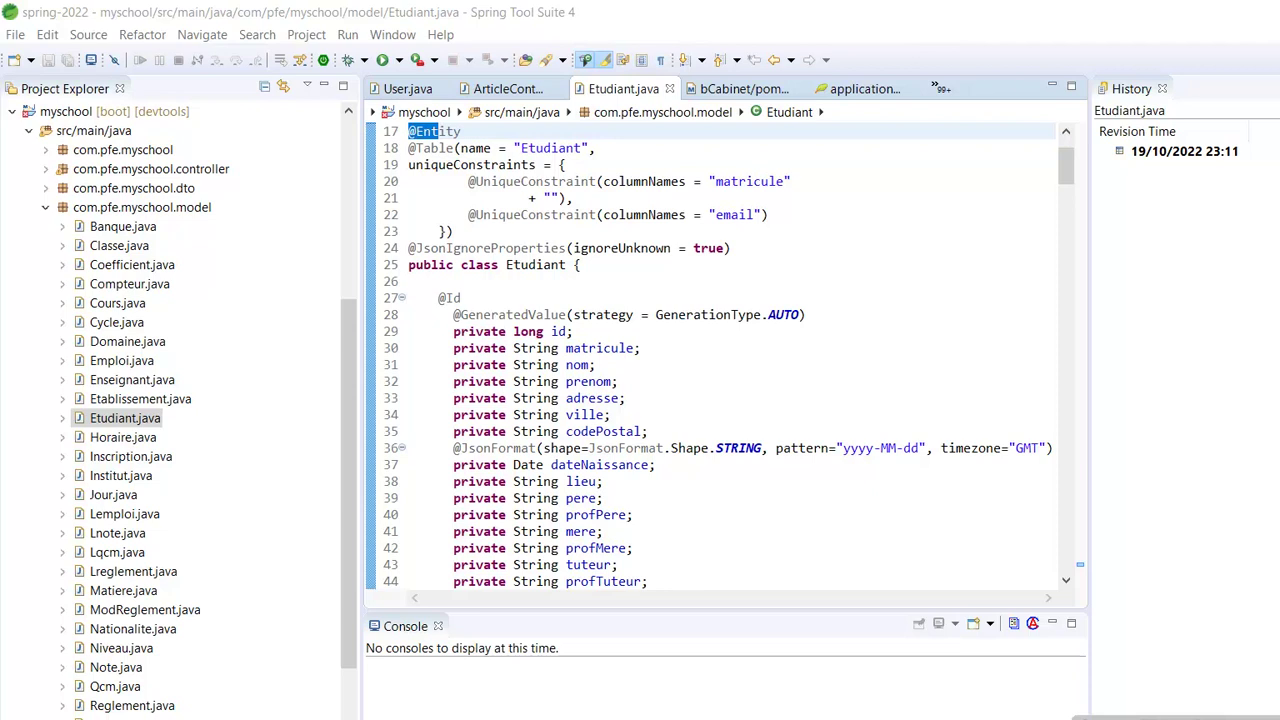
- Compare the fields in ChatGPT's Etudiant code against the project's Etudiant.java
key("alt+Tab")
scroll(757, 357, "up", 10)
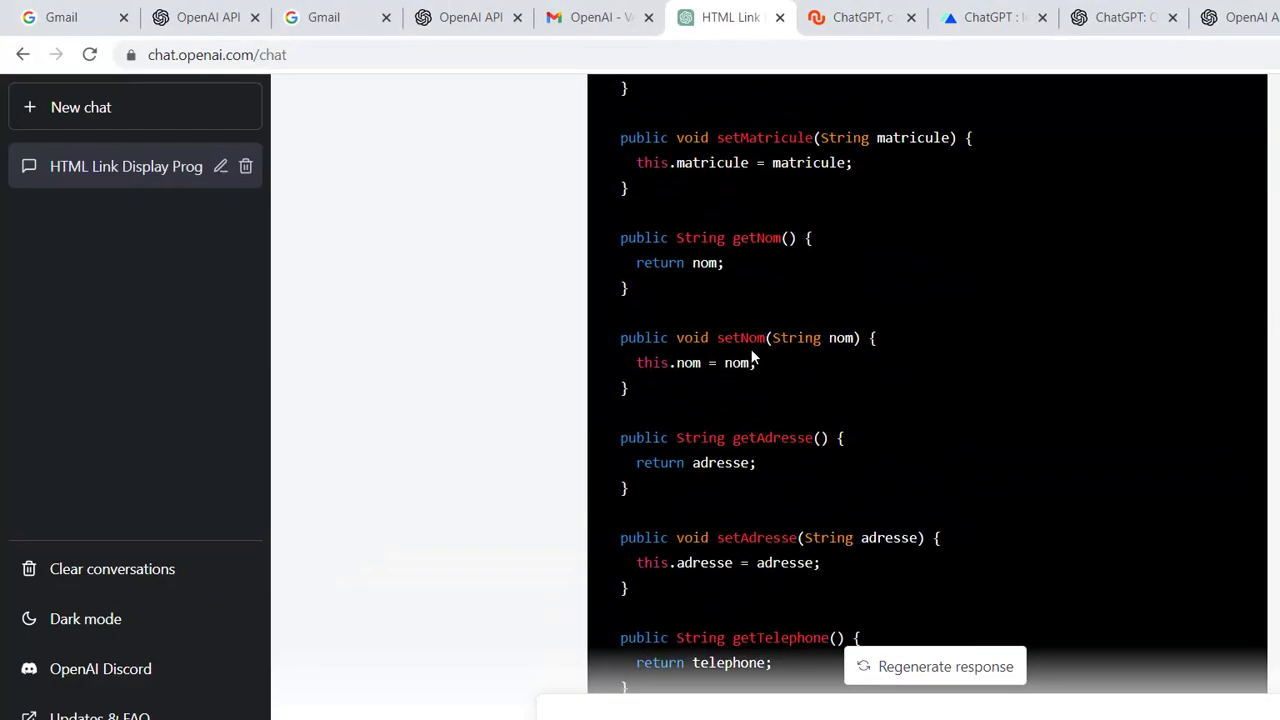
scroll(752, 347, "up", 3)
scroll(767, 397, "down", 2)
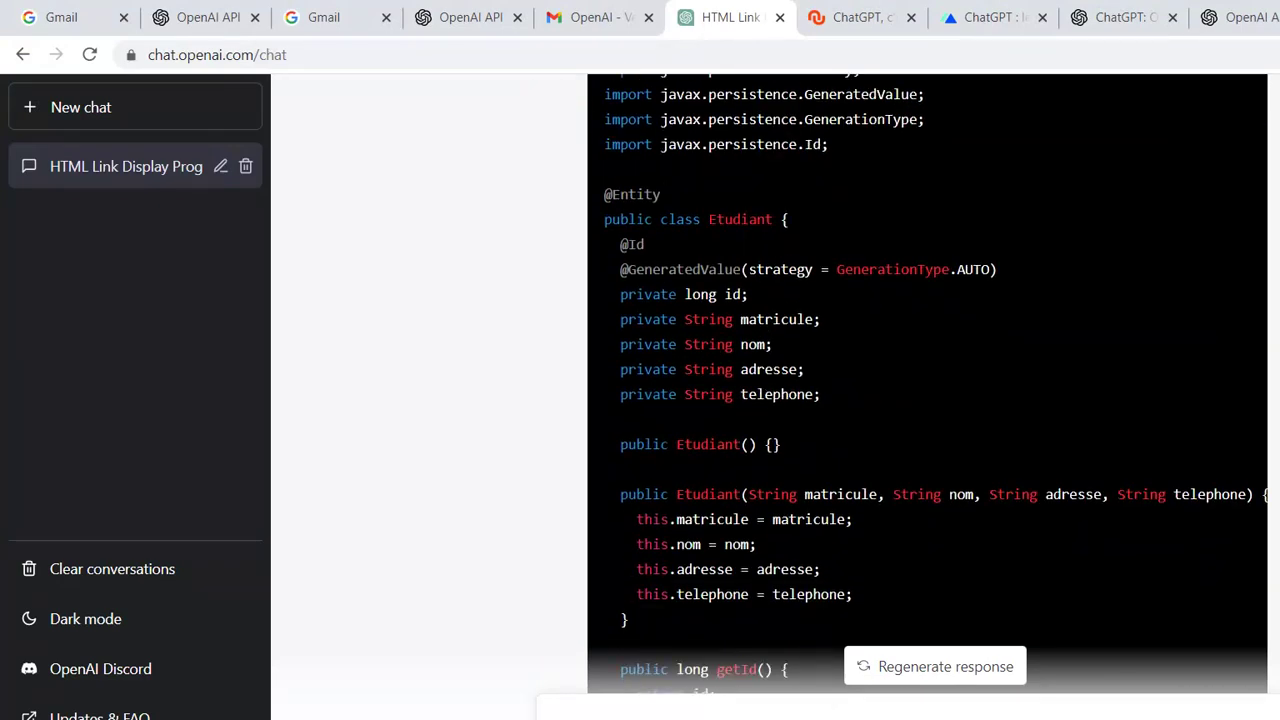
key("alt+Tab")
scroll(717, 357, "down", 1)
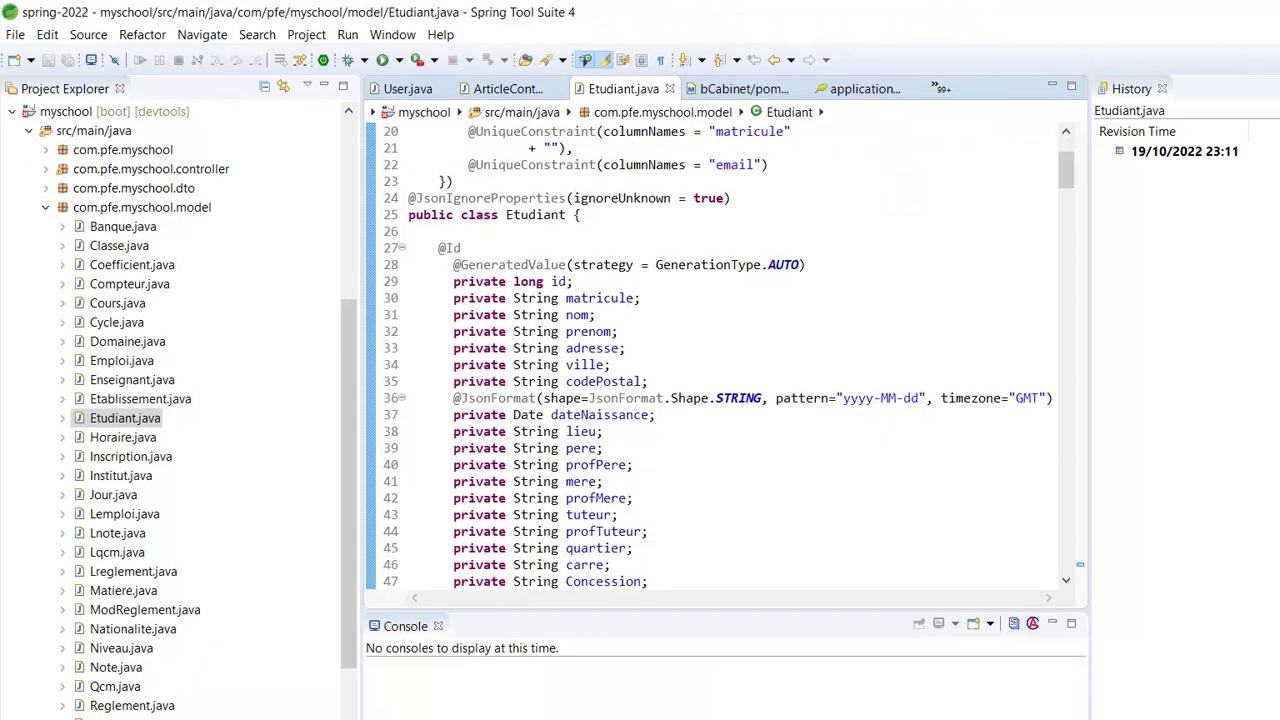
- Keep comparing both classes' accessors, ending on the project's Etudiant.java
key("alt+Tab")
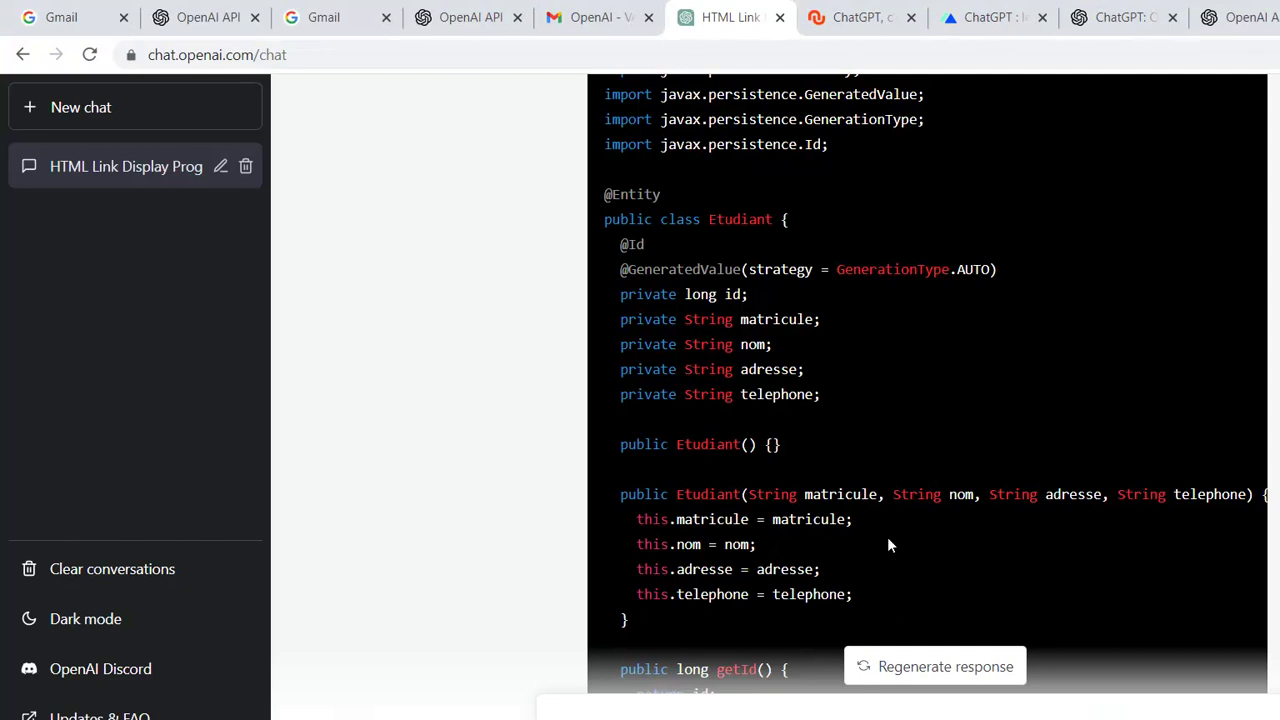
key("alt+Tab")
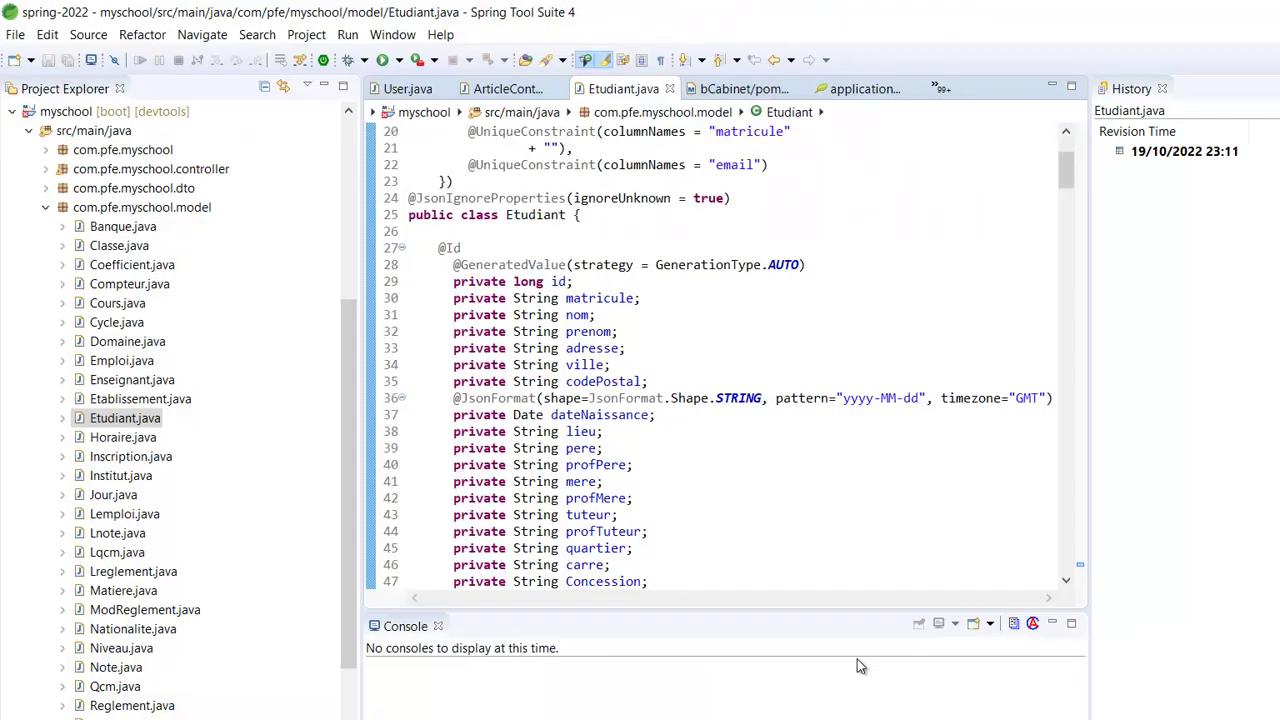
scroll(730, 388, "down", 8)
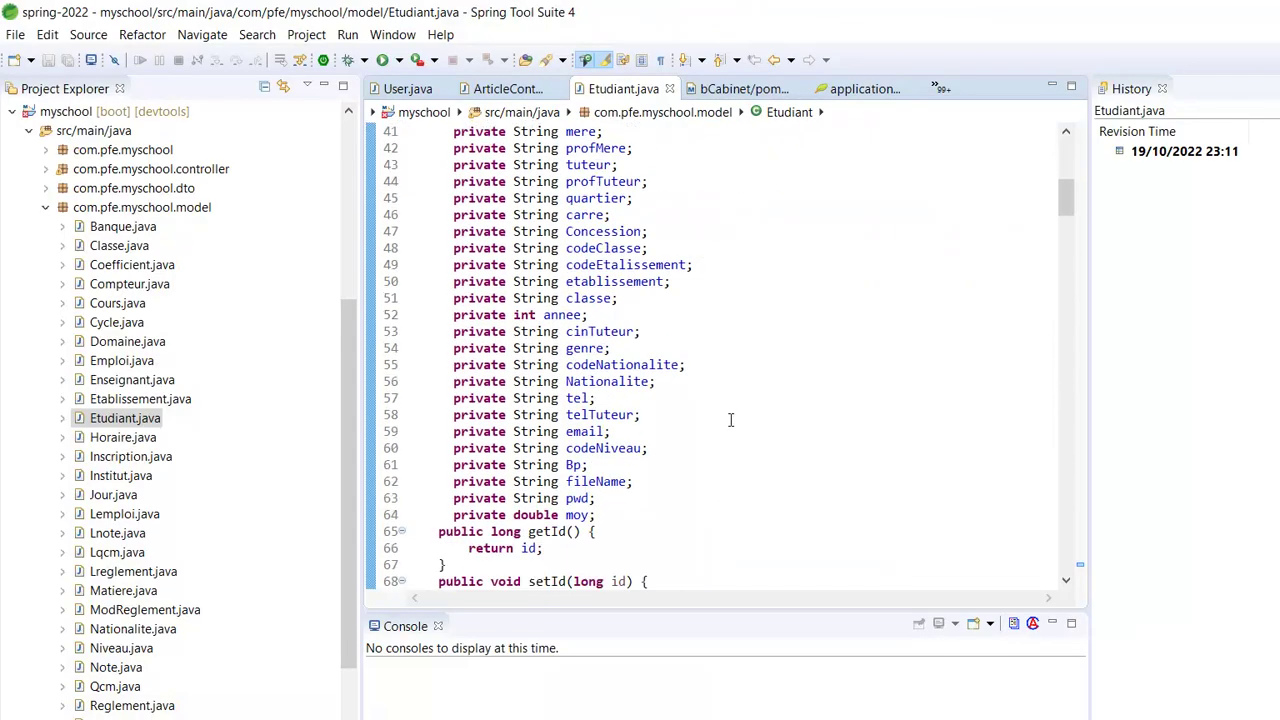
scroll(734, 427, "down", 5)
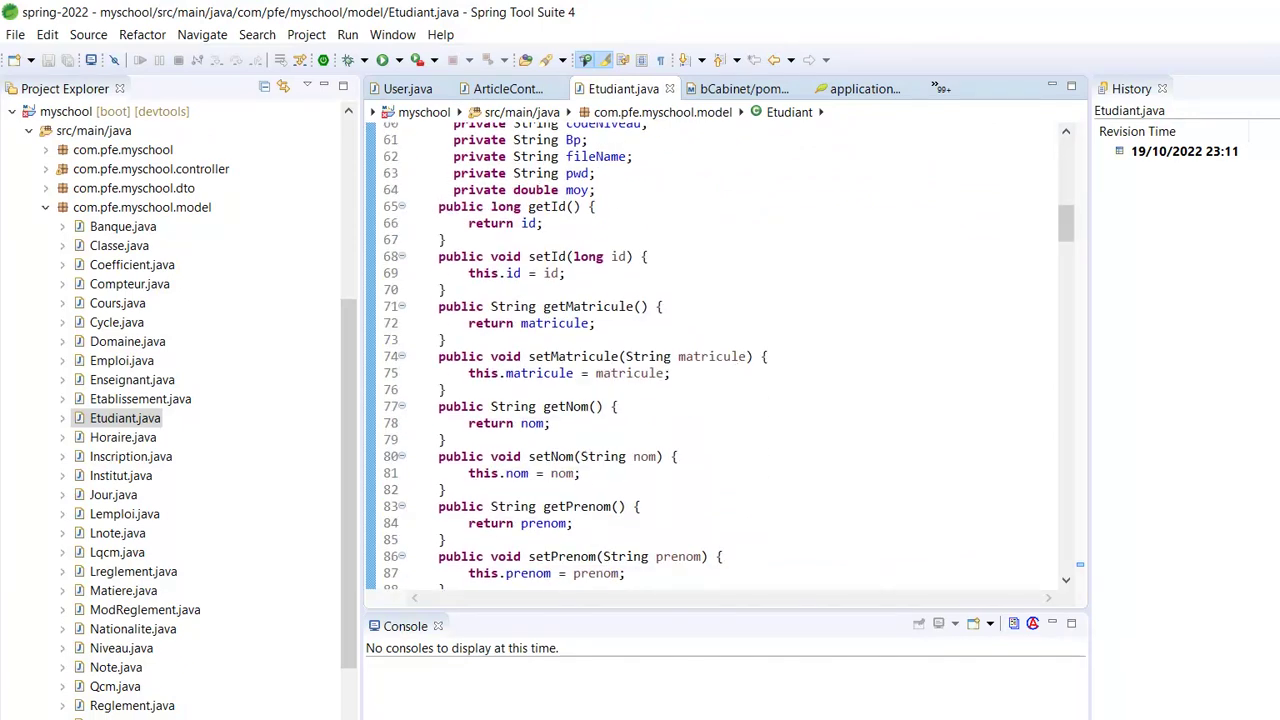
key("alt+Tab")
scroll(736, 521, "down", 10)
scroll(815, 341, "up", 5)
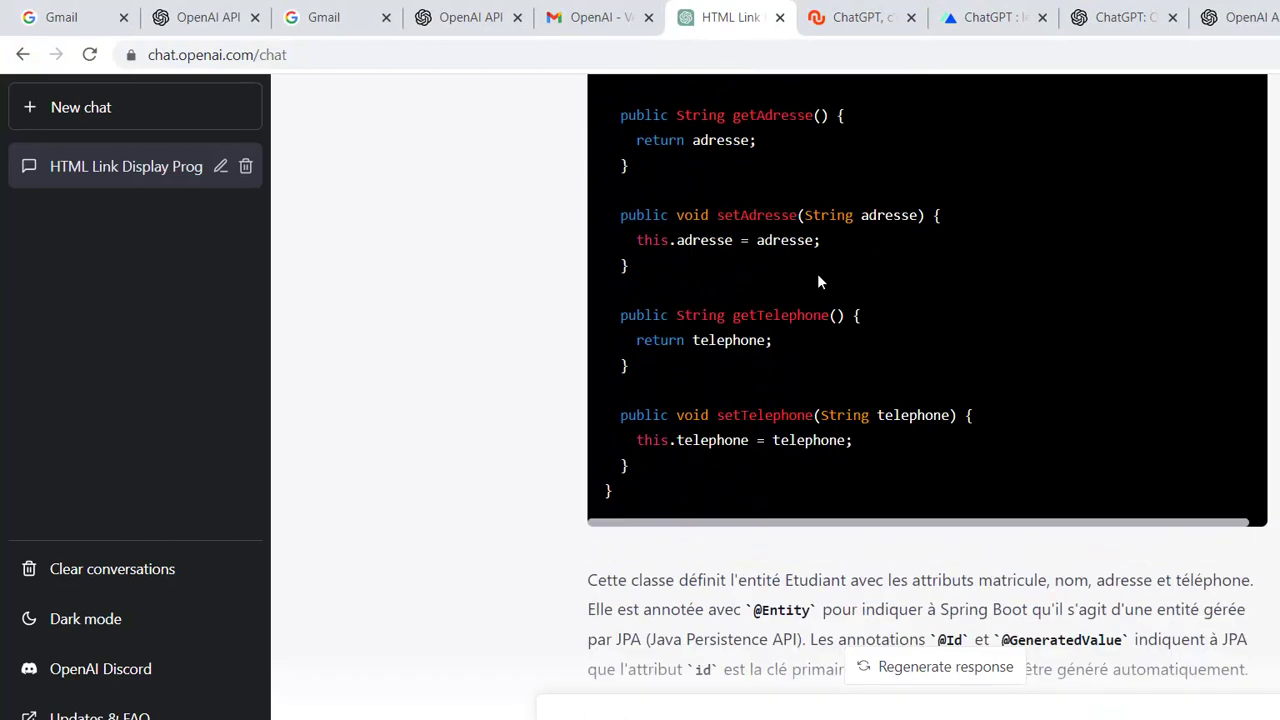
scroll(777, 408, "up", 10)
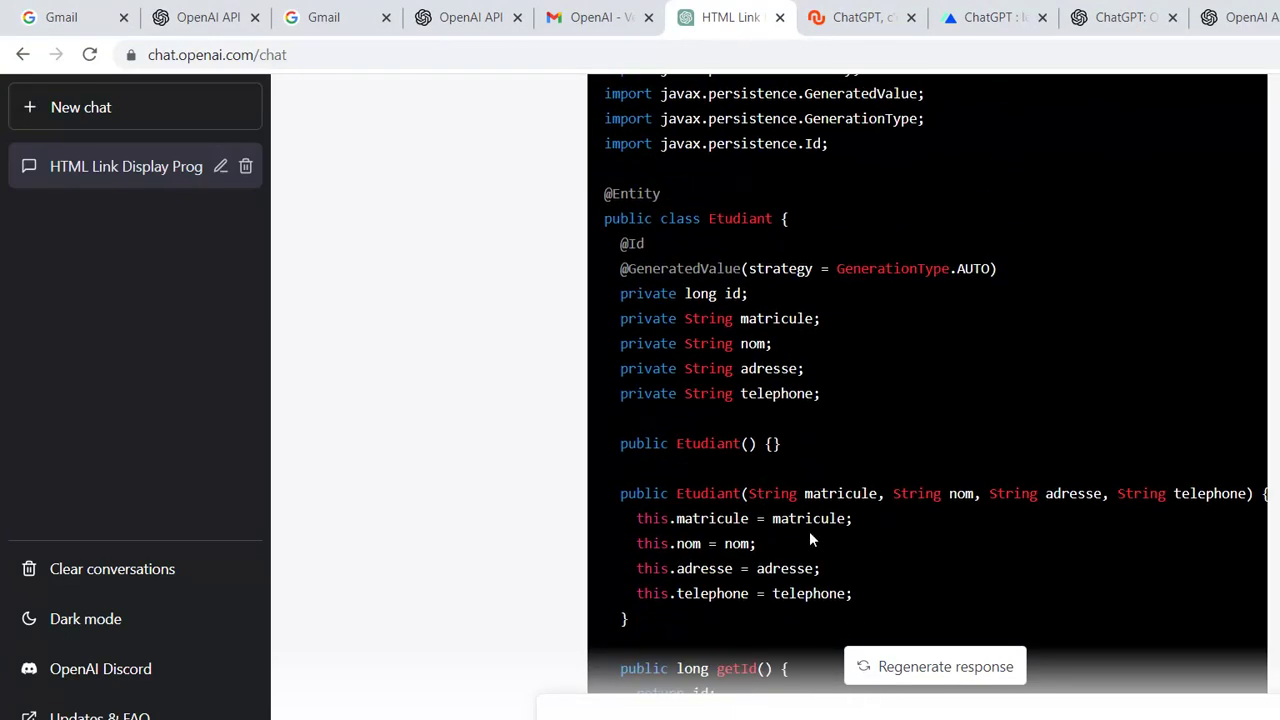
key("alt+Tab")
- Scroll Etudiant.java to its end, past toString and the full-argument and no-argument constructors
scroll(706, 461, "down", 12)
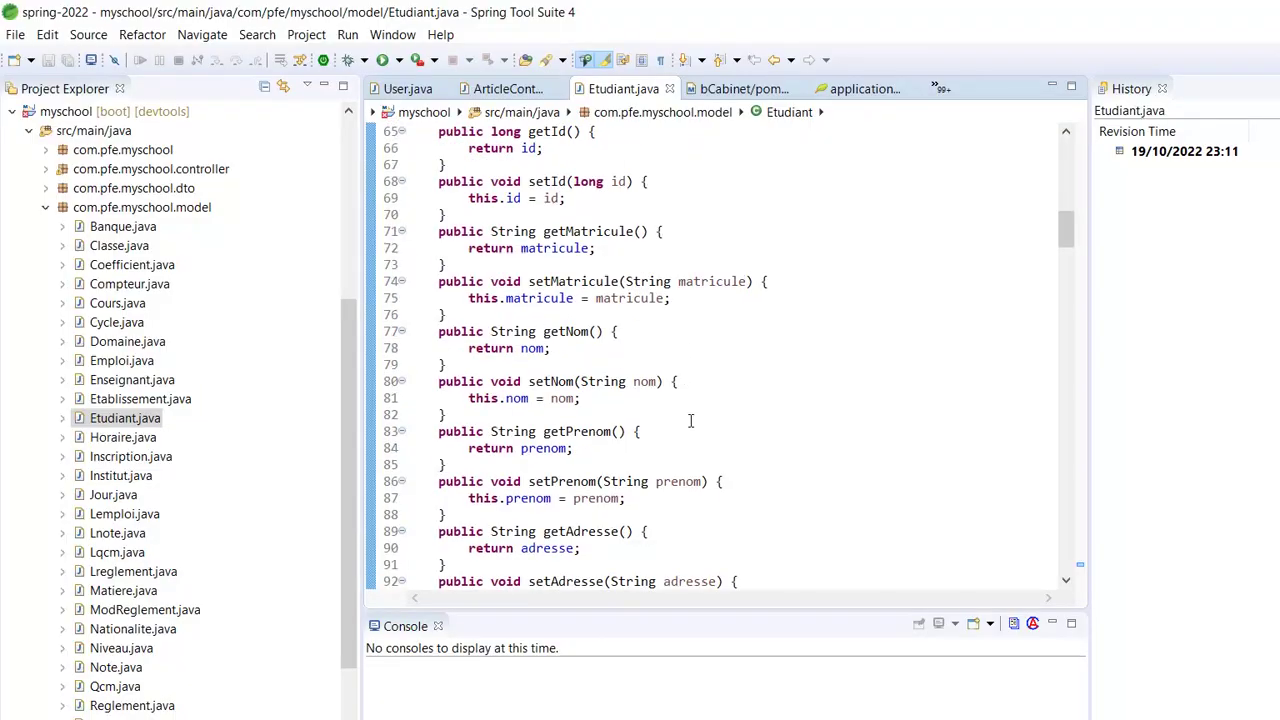
scroll(717, 481, "down", 13)
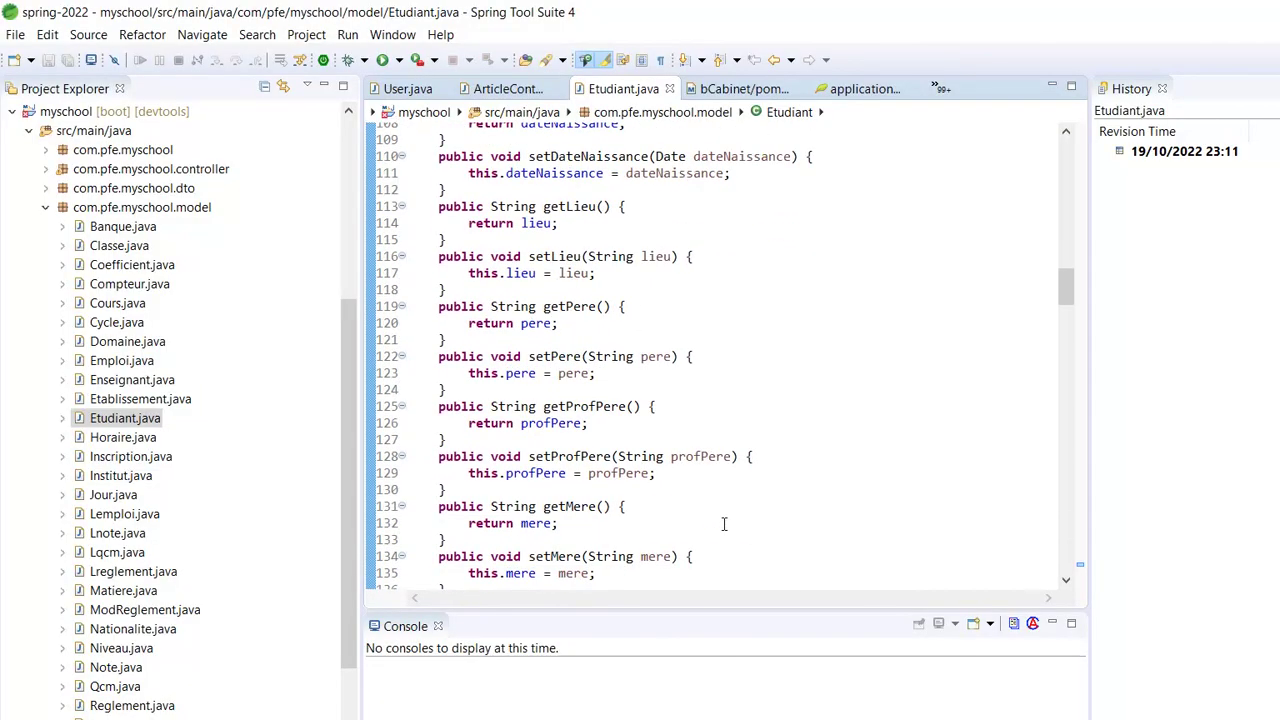
scroll(716, 580, "down", 1)
left_click_drag(1062, 311, 1064, 494)
scroll(633, 415, "down", 4)
scroll(633, 415, "down", 12)
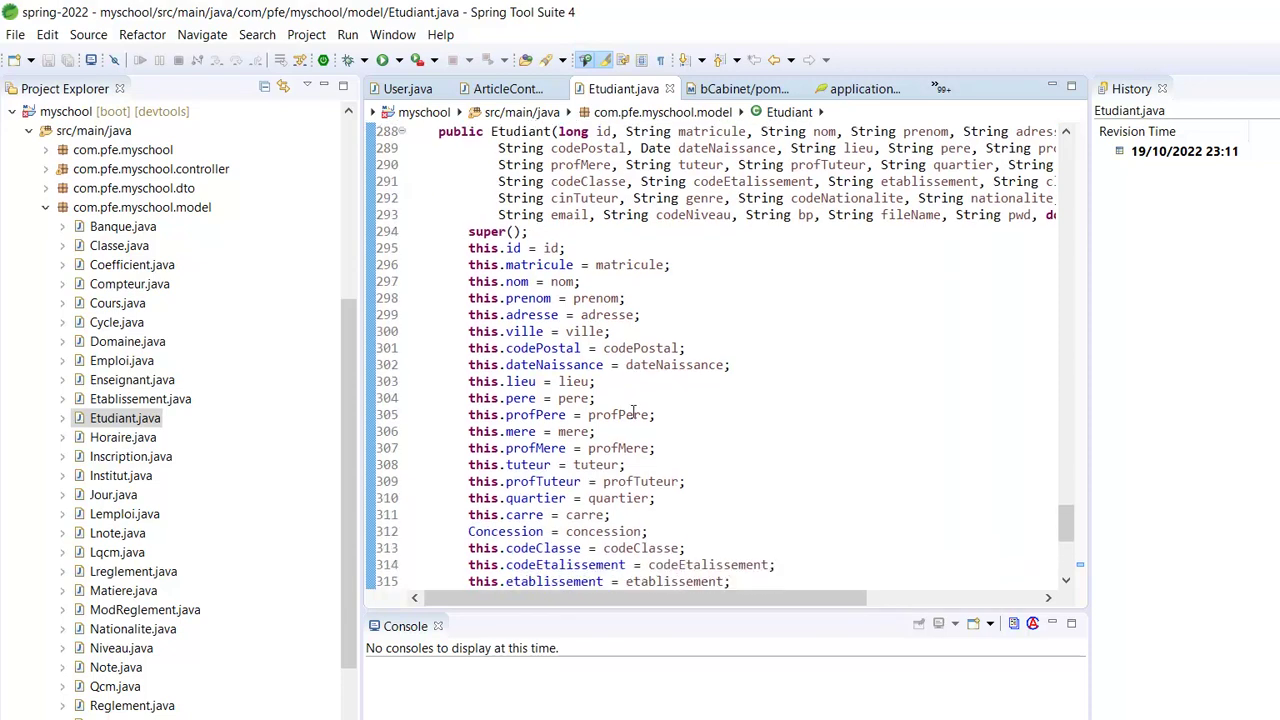
scroll(644, 497, "down", 1)
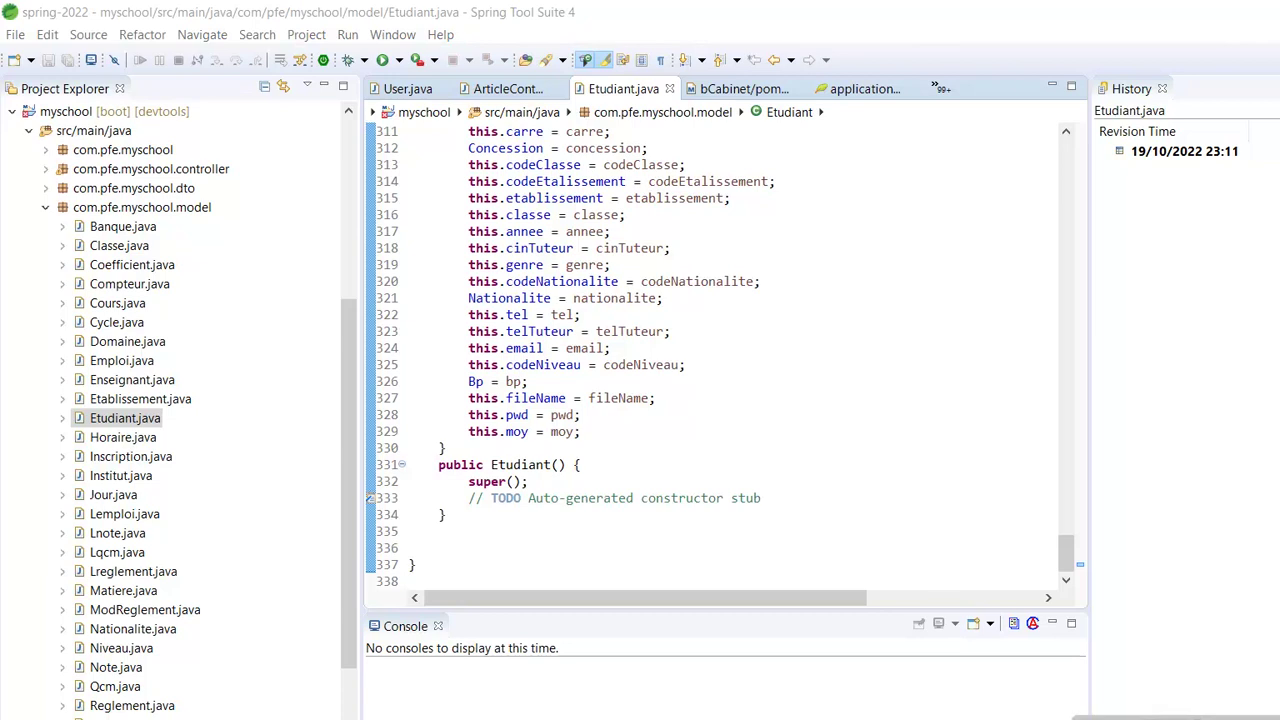
- Begin the ChatGPT prompt with 'écrire un programme', fixing the accent via spell-check
key("alt+Tab")
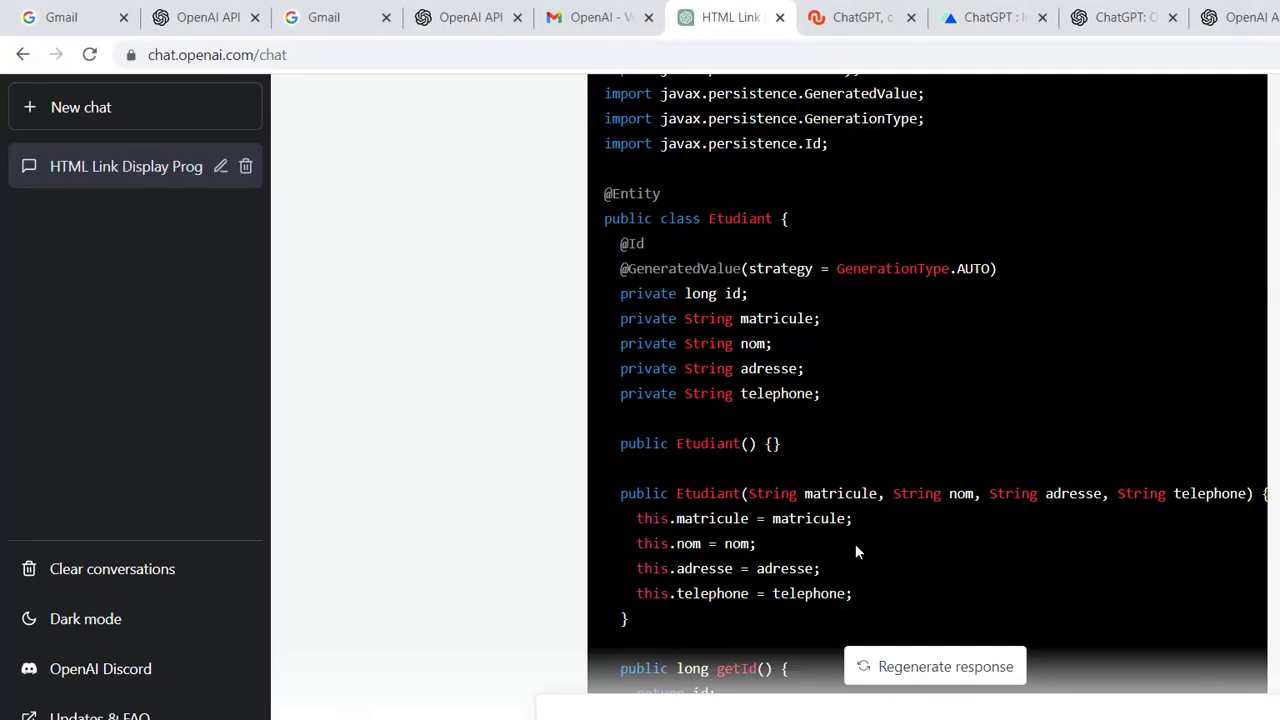
scroll(855, 597, "down", 3)
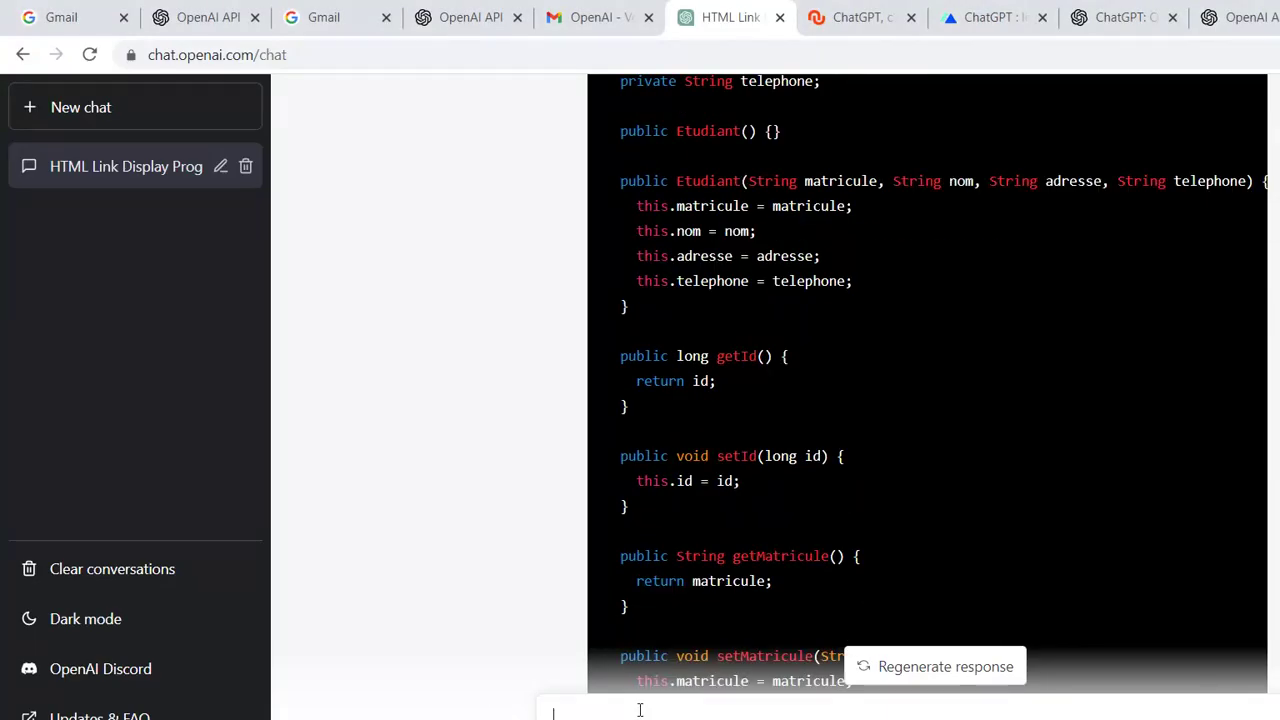
type("ecrire un programme")
right_click(578, 715)
left_click(647, 439)
key("End")
- Complete the Ionic add-user prompt with code, username, password and role, fix typos, and send
type("ionic quit")
key("BackSpace")
type("p")
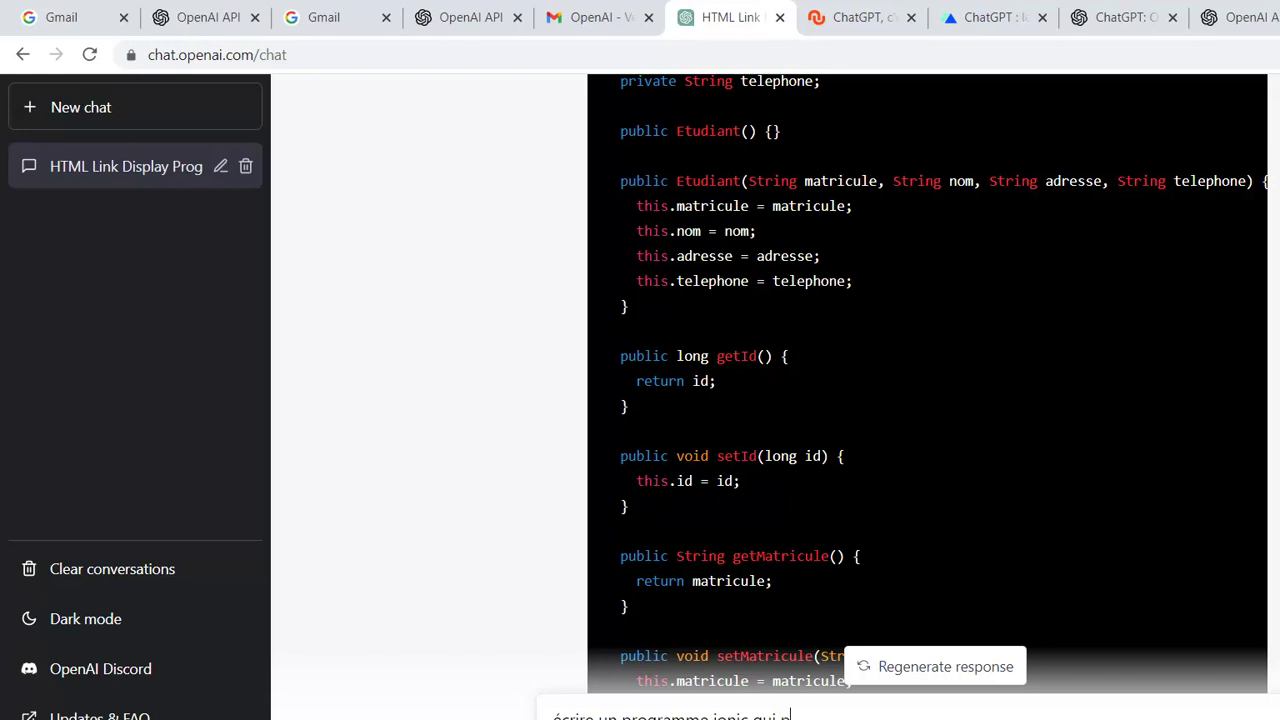
type("ermet l'ajout d'un user dont les attribut")
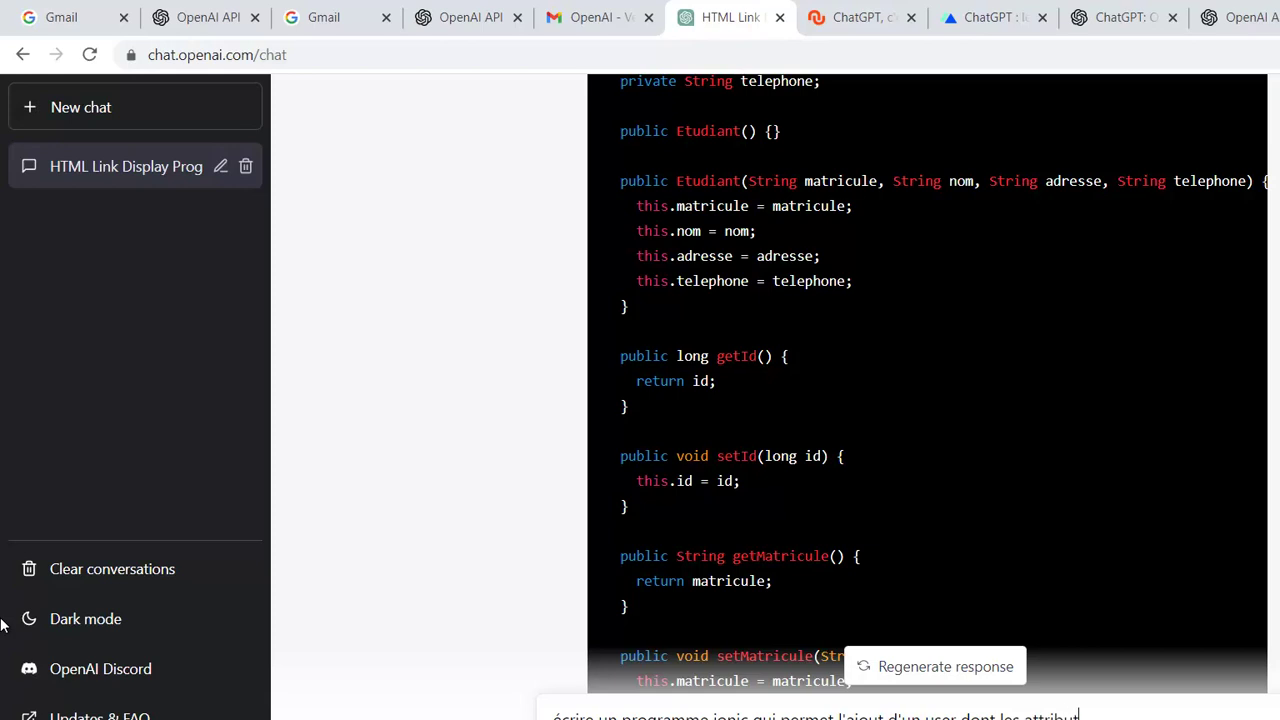
type("s sont ")
type("dode")
type(" usern")
type("ame")
type(", passw")
type("ord")
type(" e")
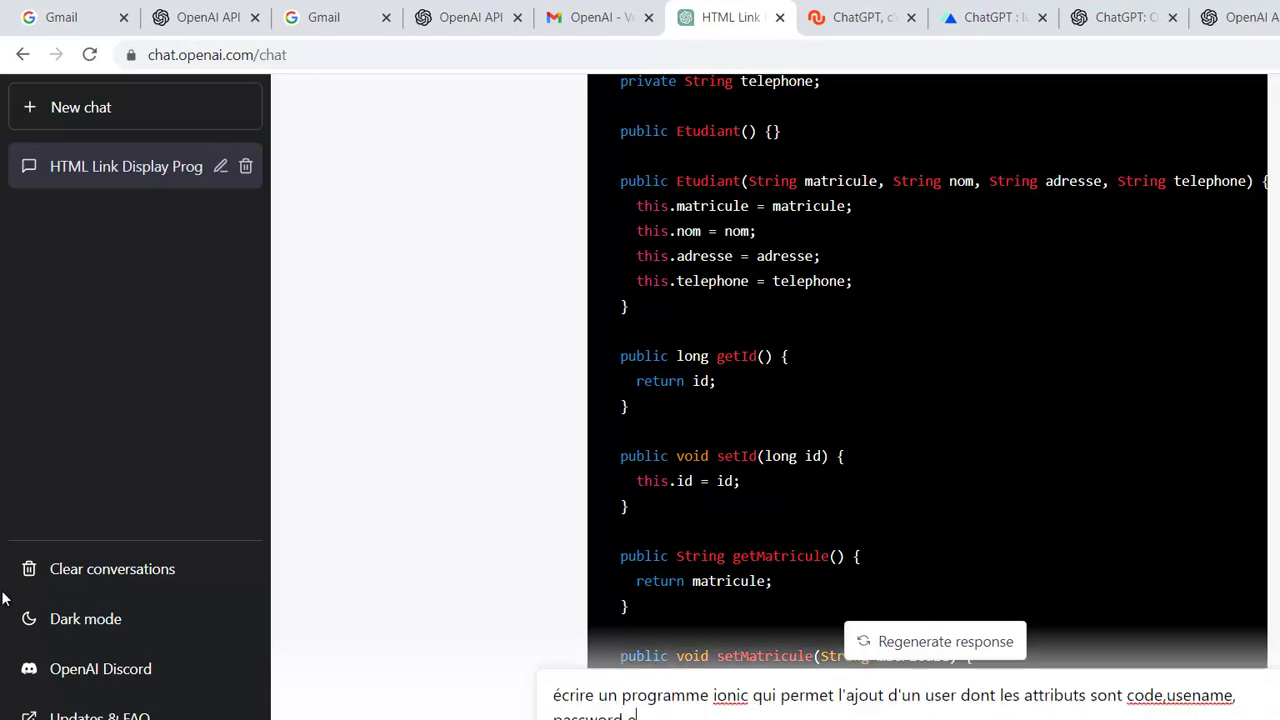
type("t role")
left_click(1168, 695)
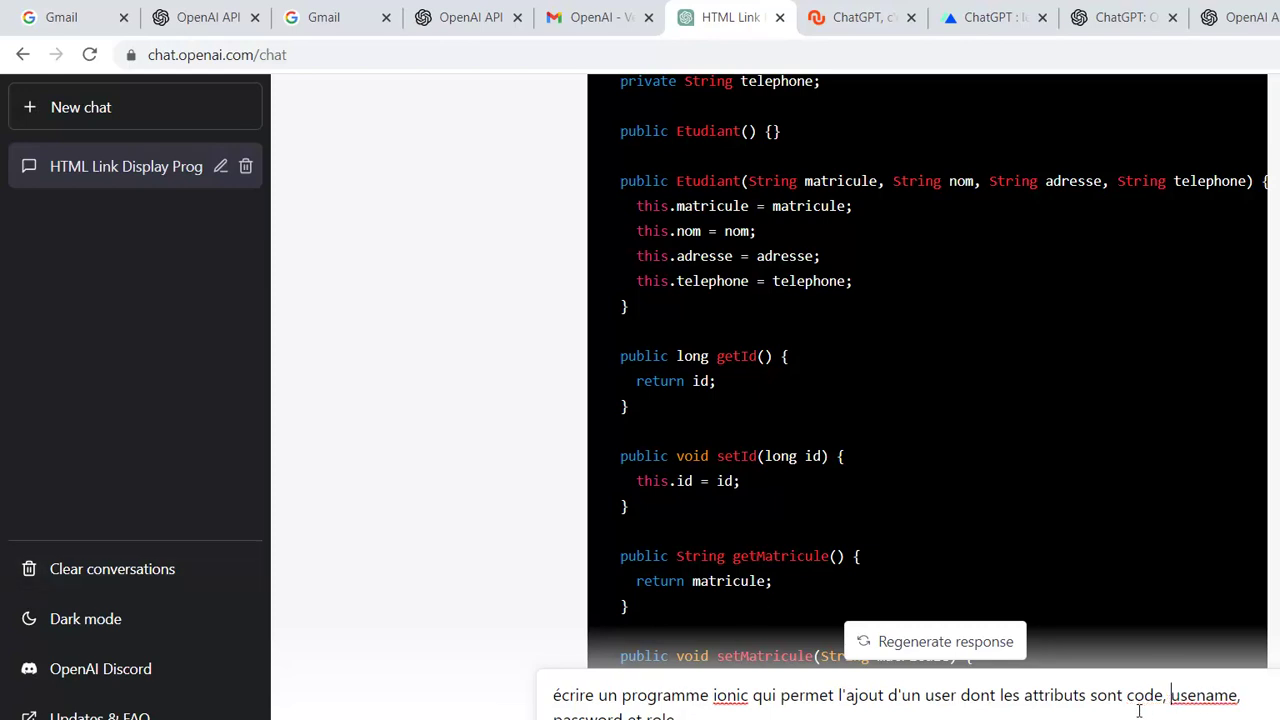
left_click(1228, 695)
left_click(1199, 695)
type("r")
key("Return")
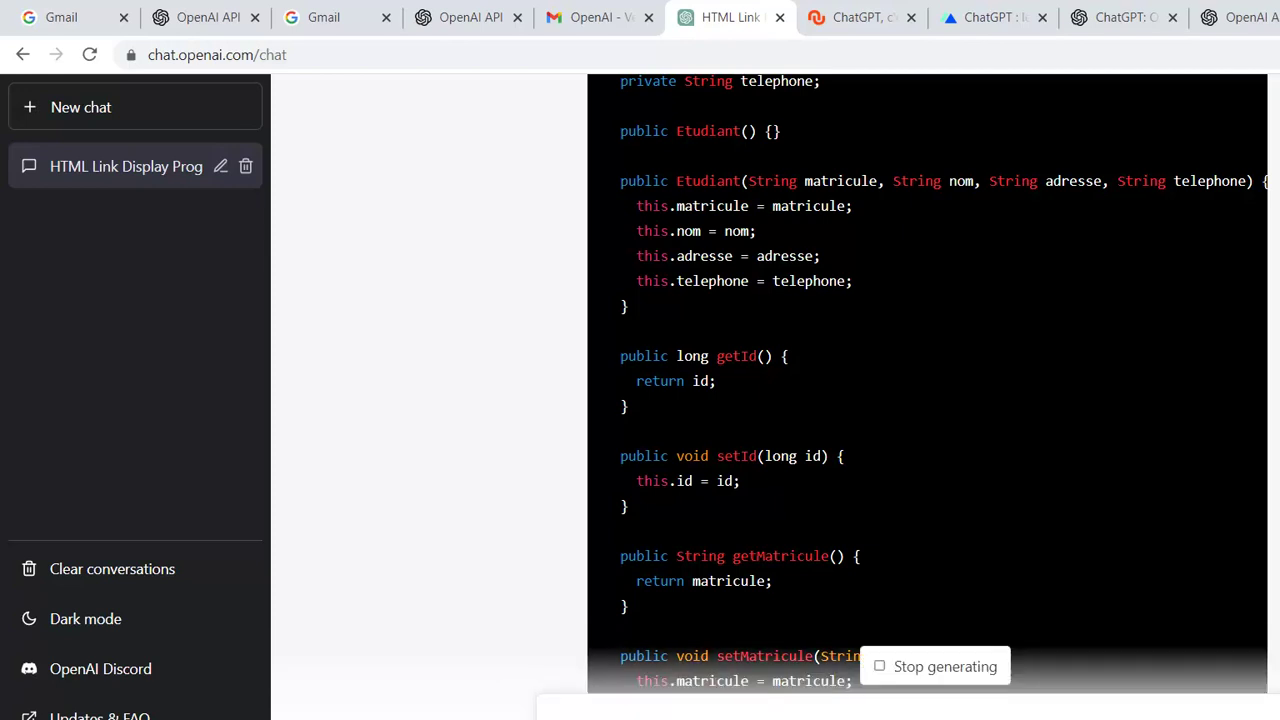
- Scroll the conversation while the Ionic add-user reply generates
scroll(549, 459, "down", 3)
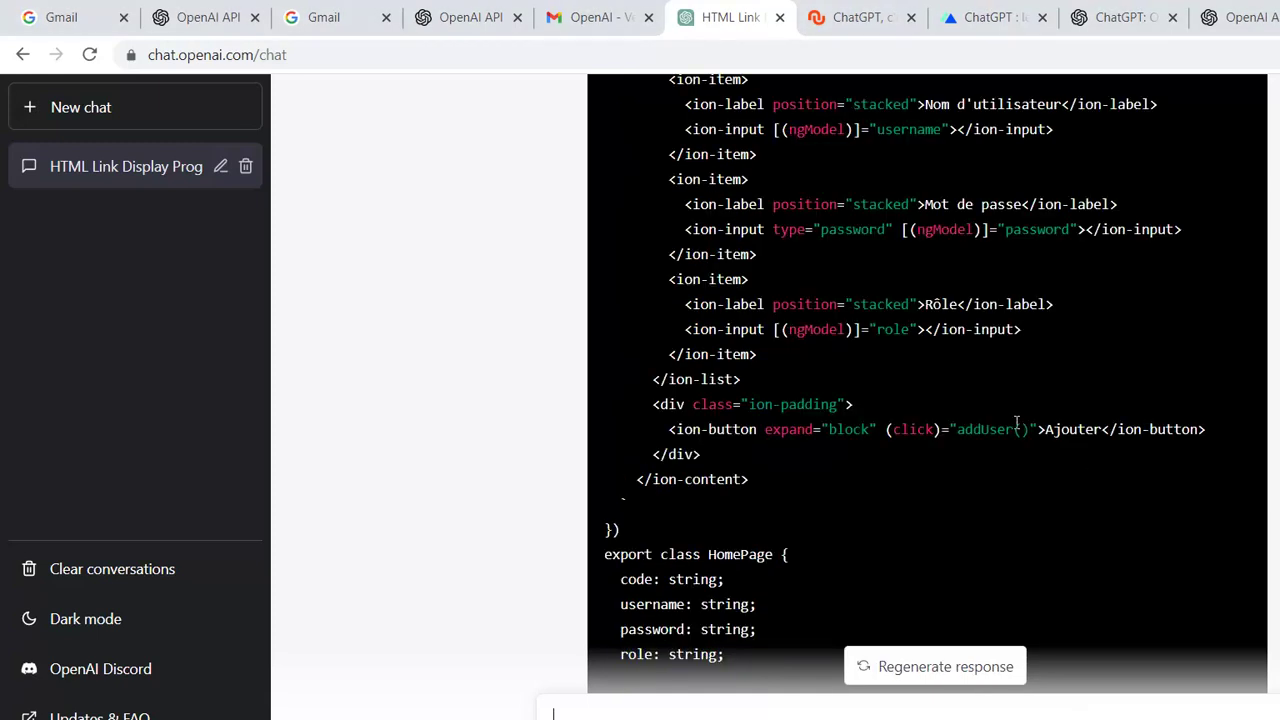
- Scroll through the Ionic form template, HomePage class with addUser(), and the French explanation
scroll(1017, 425, "up", 10)
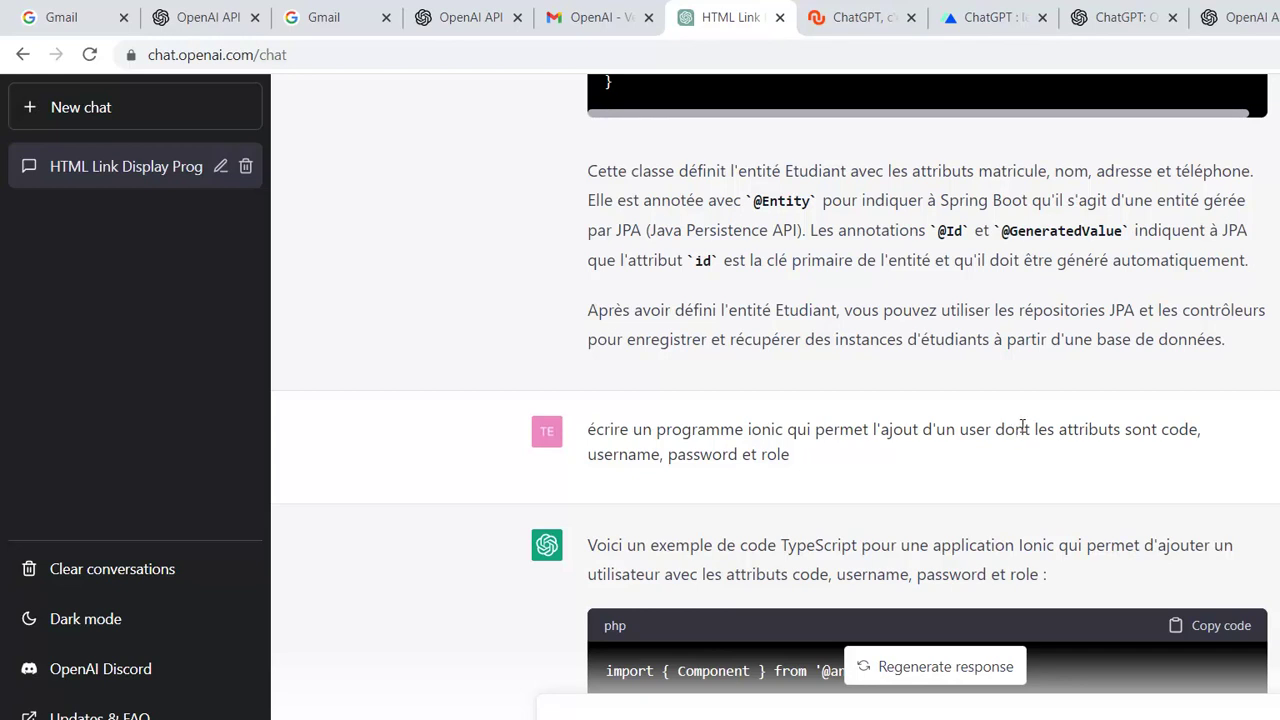
scroll(1022, 427, "down", 2)
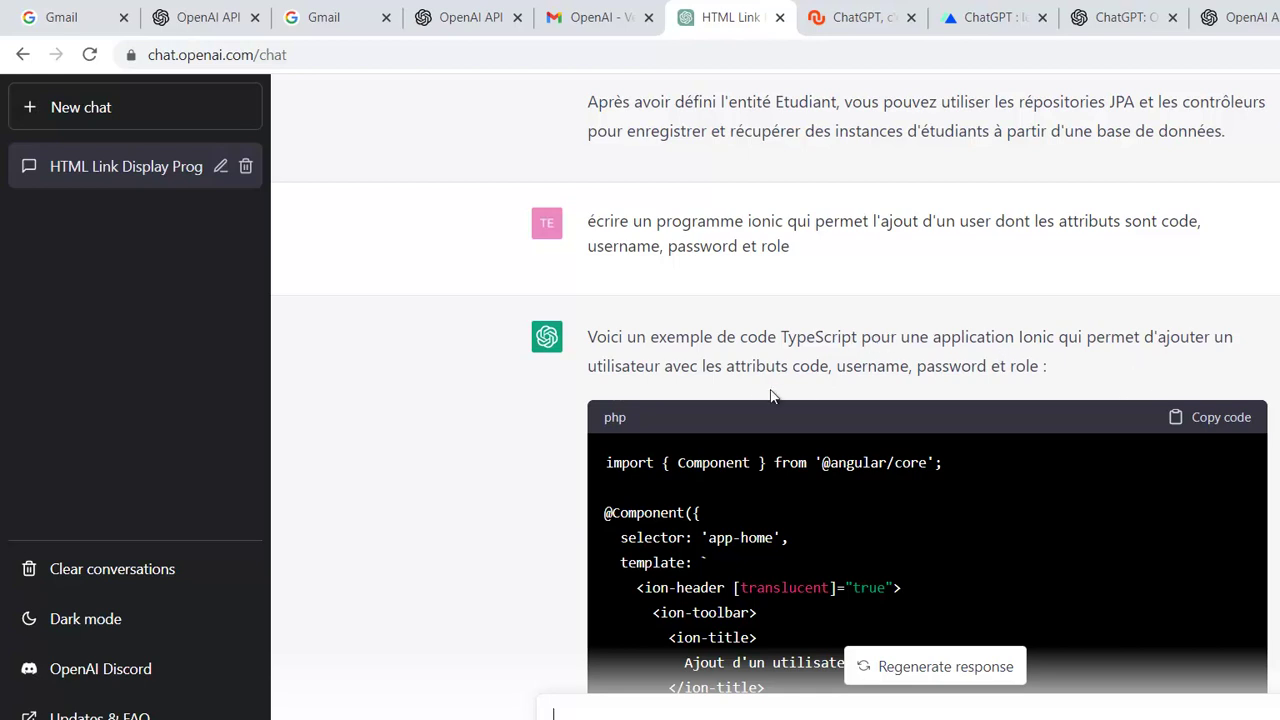
scroll(744, 402, "down", 4)
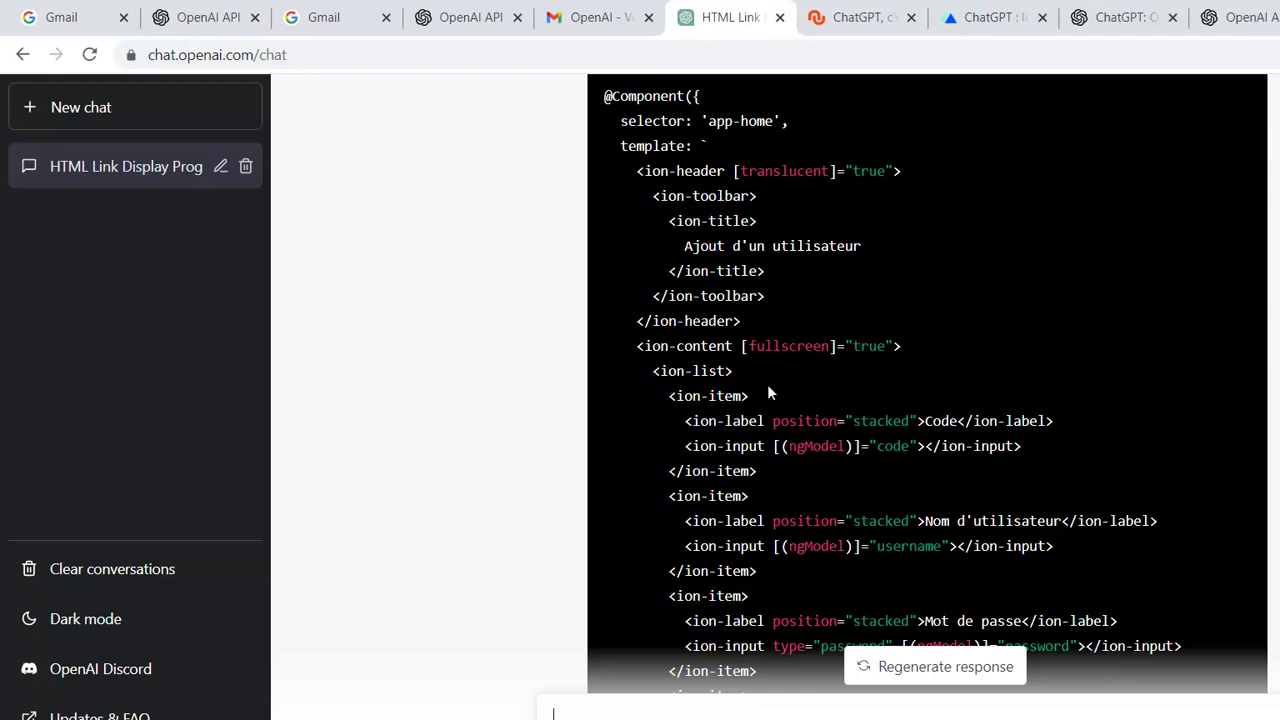
scroll(837, 452, "down", 3)
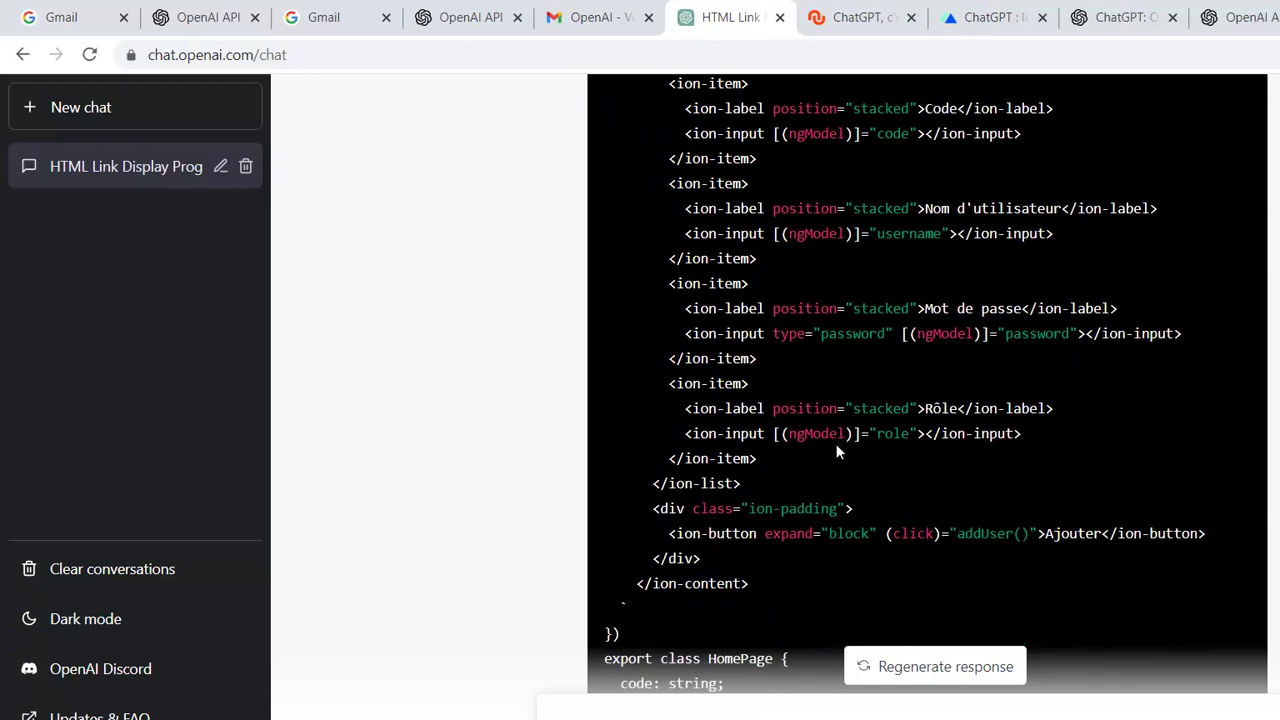
scroll(954, 375, "down", 5)
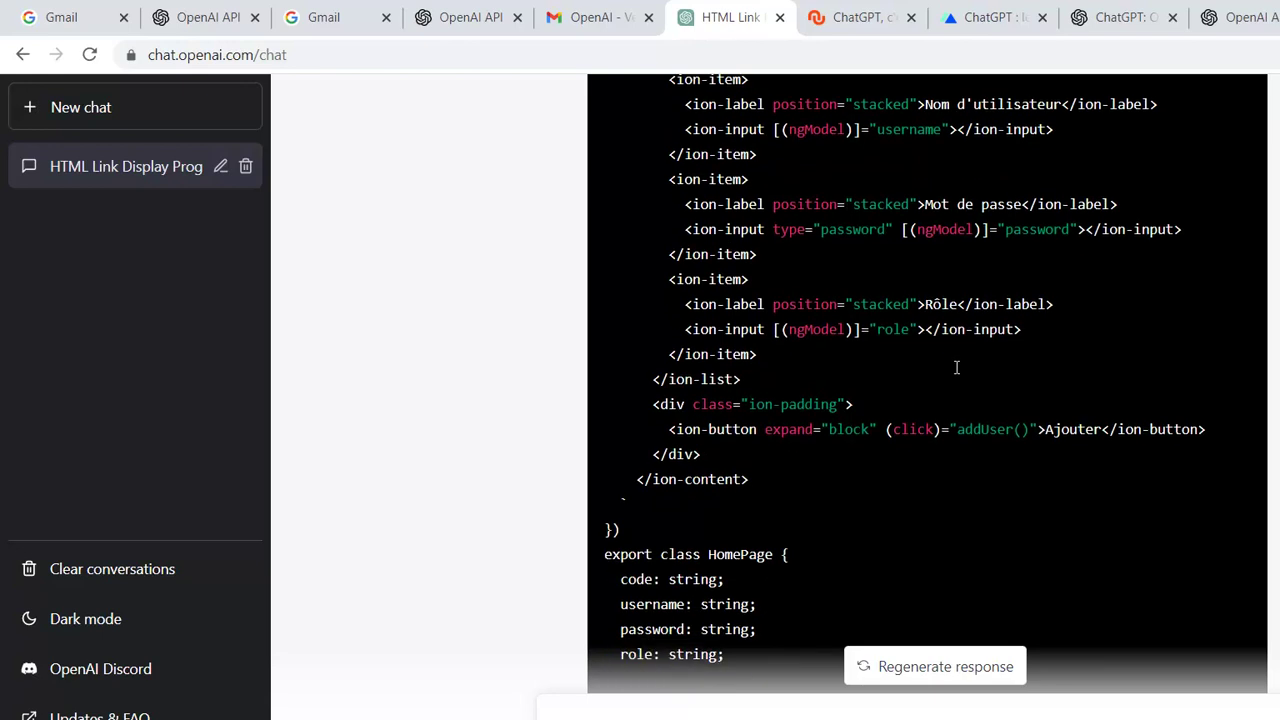
scroll(955, 386, "down", 2)
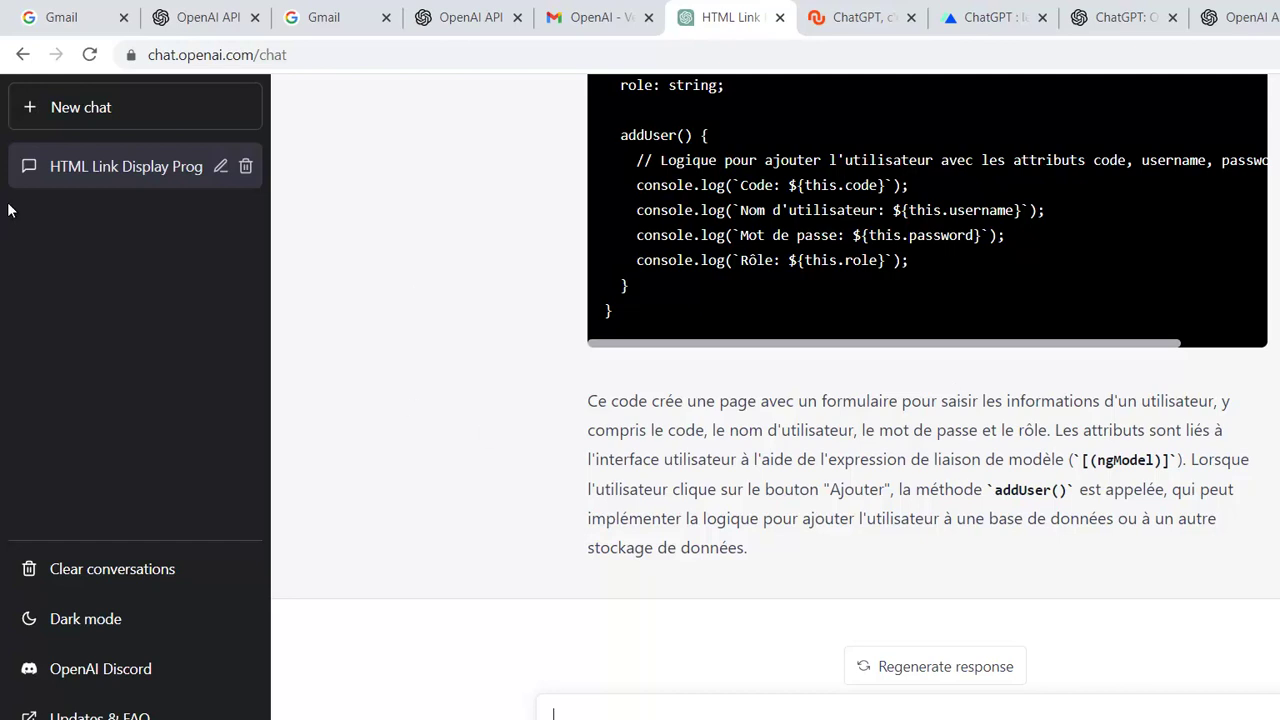
- Send 'comment préparer une omelette', correcting 'omelette' through spell-check
type("omment prép")
right_click(764, 714)
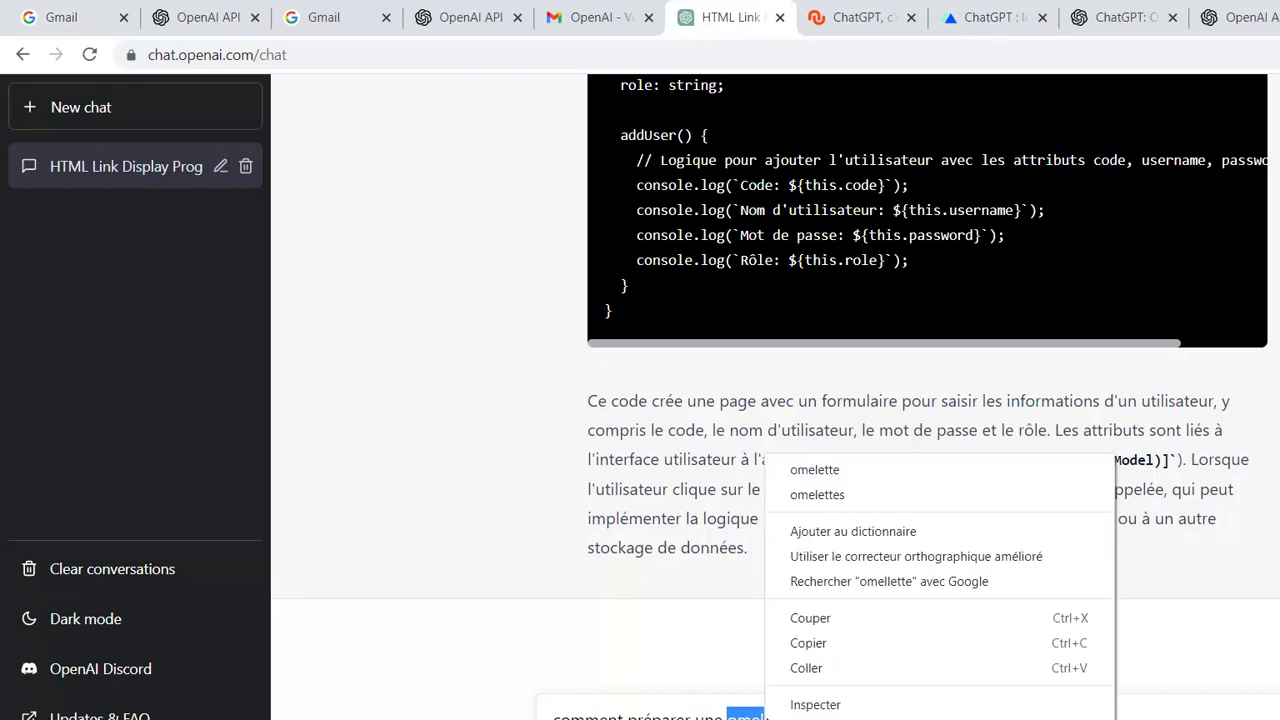
left_click(868, 476)
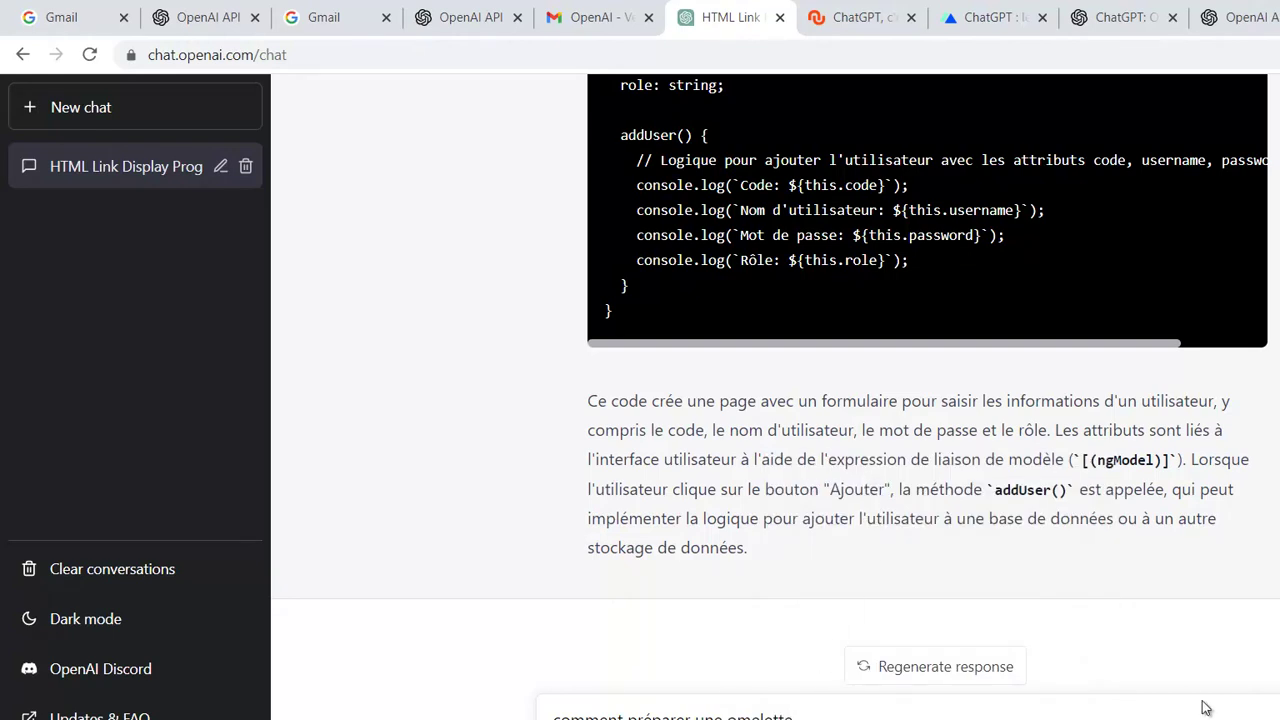
key("Return")
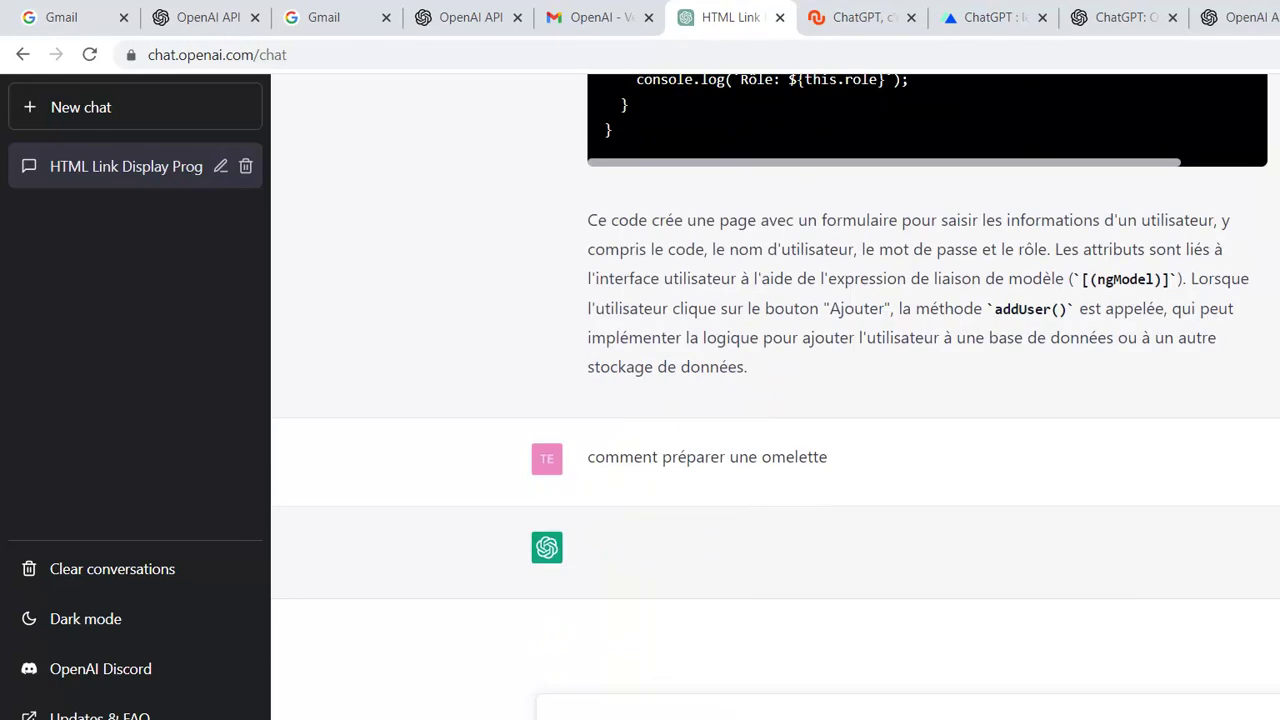